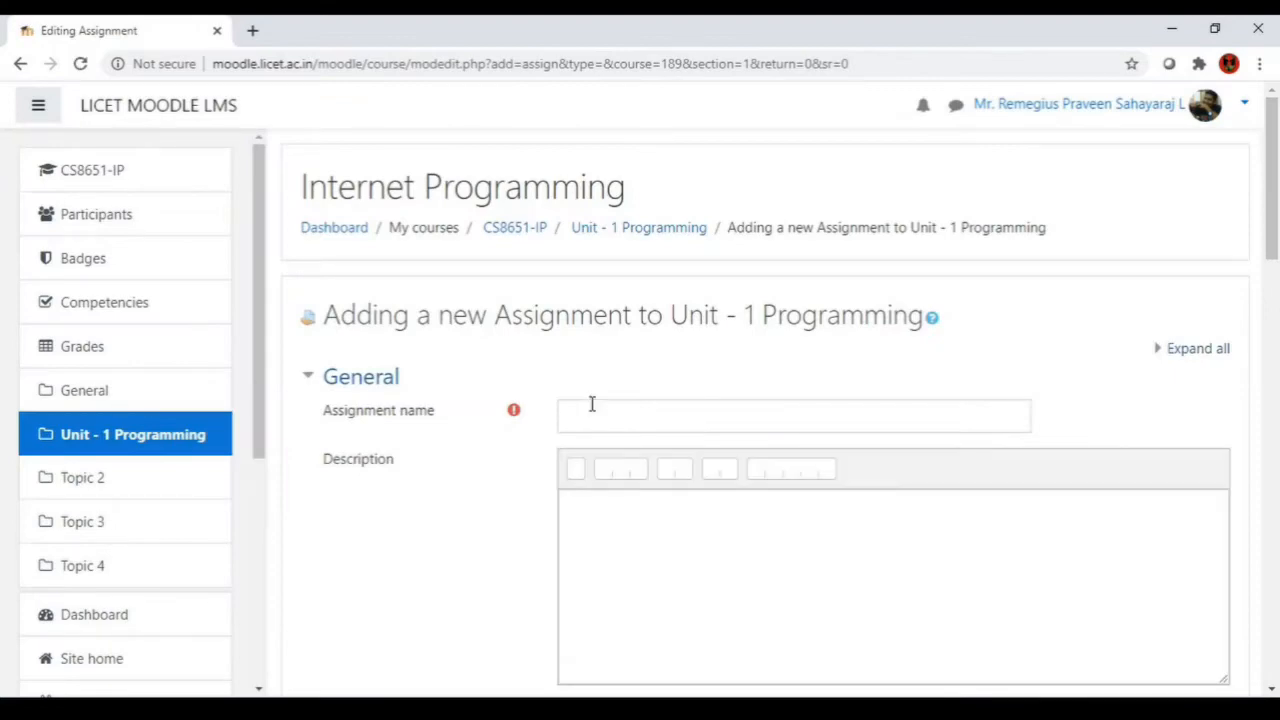
# Step: Name the new assignment "Assignment 4"
pyautogui.click(591, 409)
pyautogui.write('As')
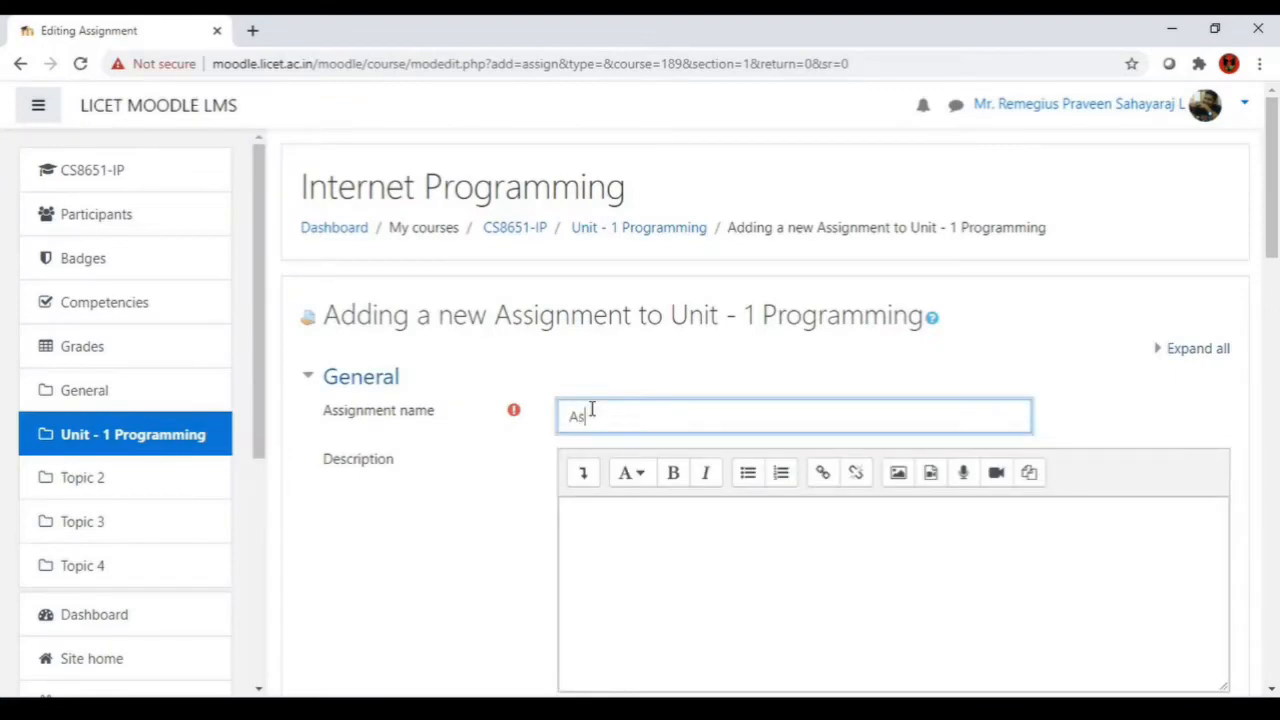
pyautogui.write('signment 4')
# Step: Enter the assignment description "Create a web page to display data in a table. Upload the code" and enable displaying it on the course page
pyautogui.scroll(-3, 590, 408)
pyautogui.click(638, 251)
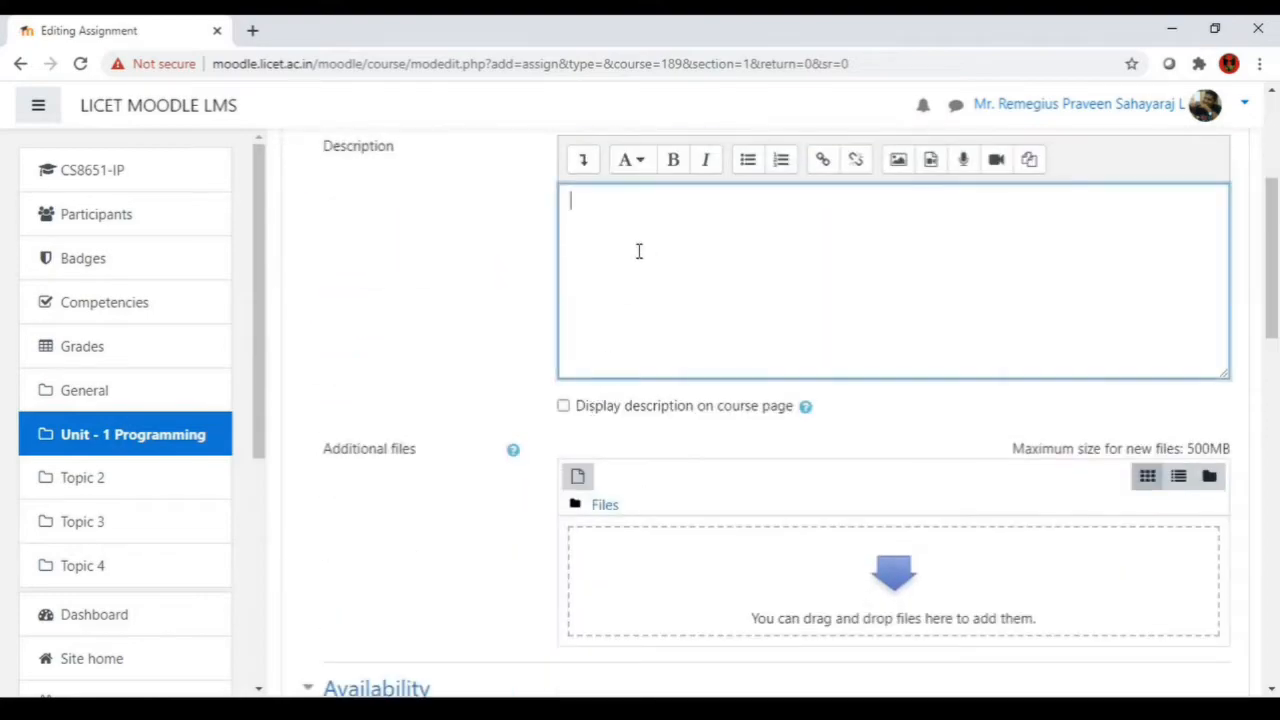
pyautogui.write('Crea')
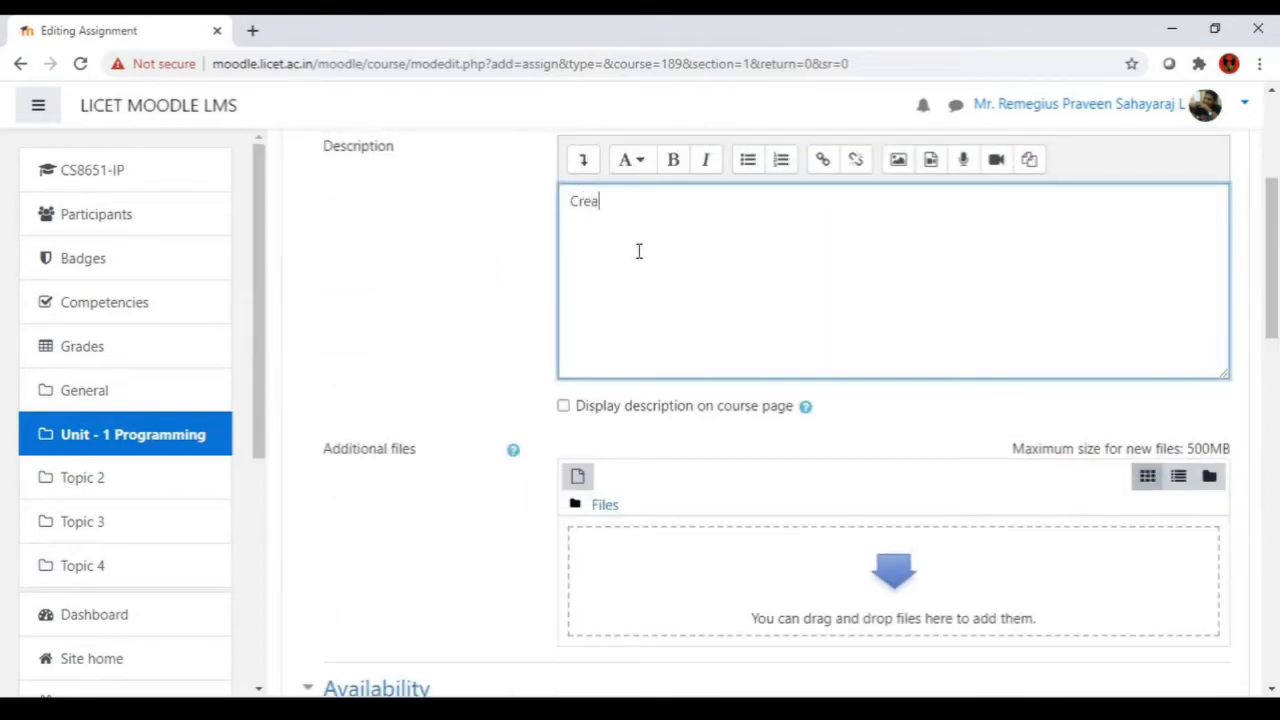
pyautogui.write('te a w')
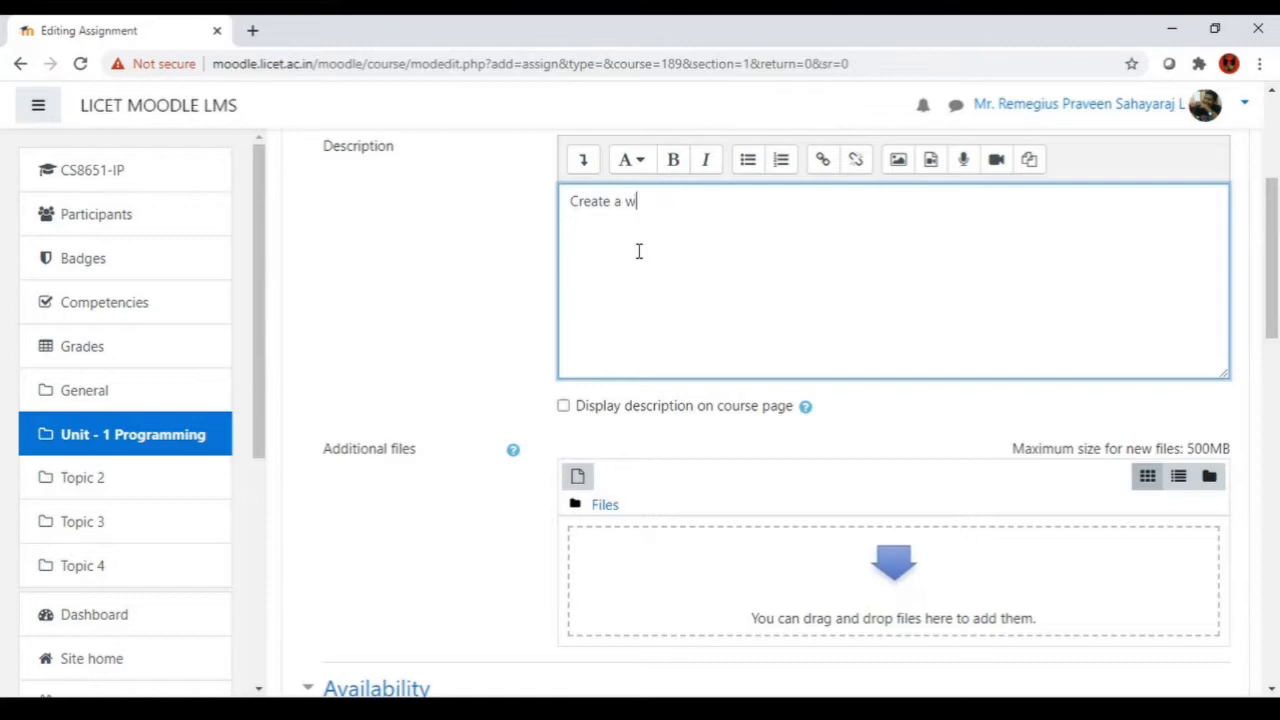
pyautogui.write('eb page ')
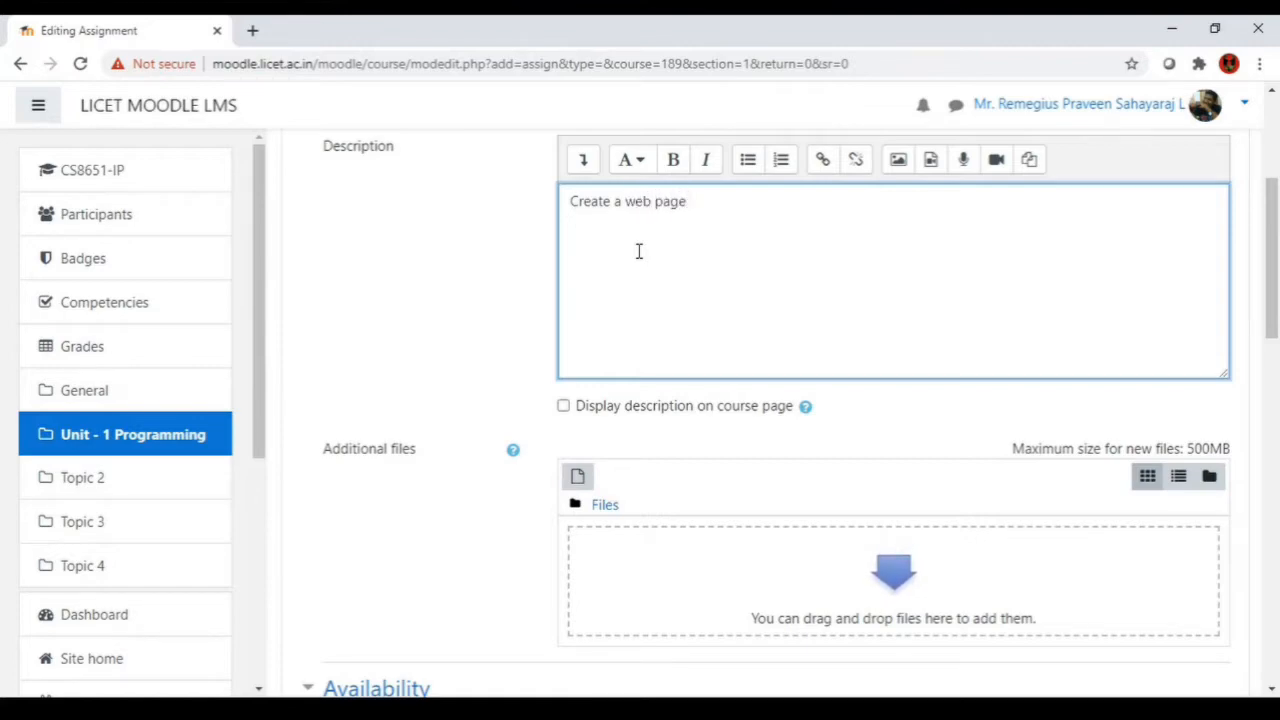
pyautogui.write('to display dtat')
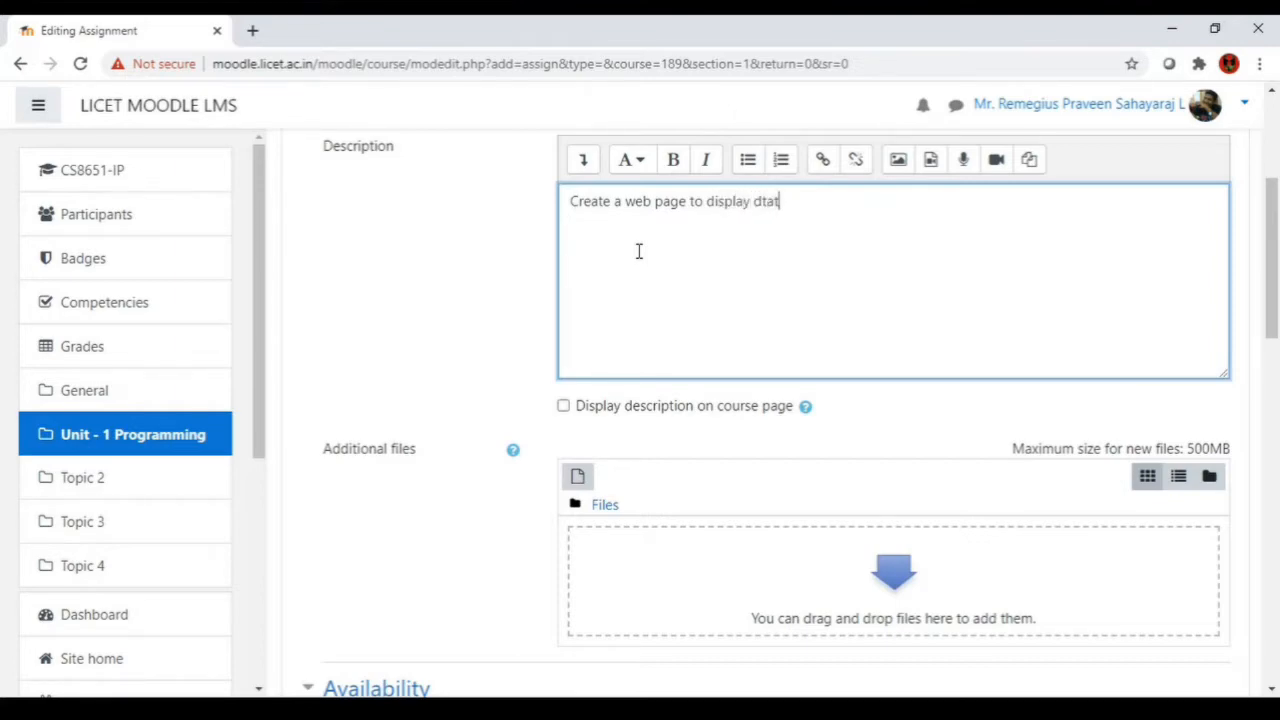
pyautogui.press('BackSpace')
pyautogui.press('BackSpace')
pyautogui.write('ata in a table. Submit ')
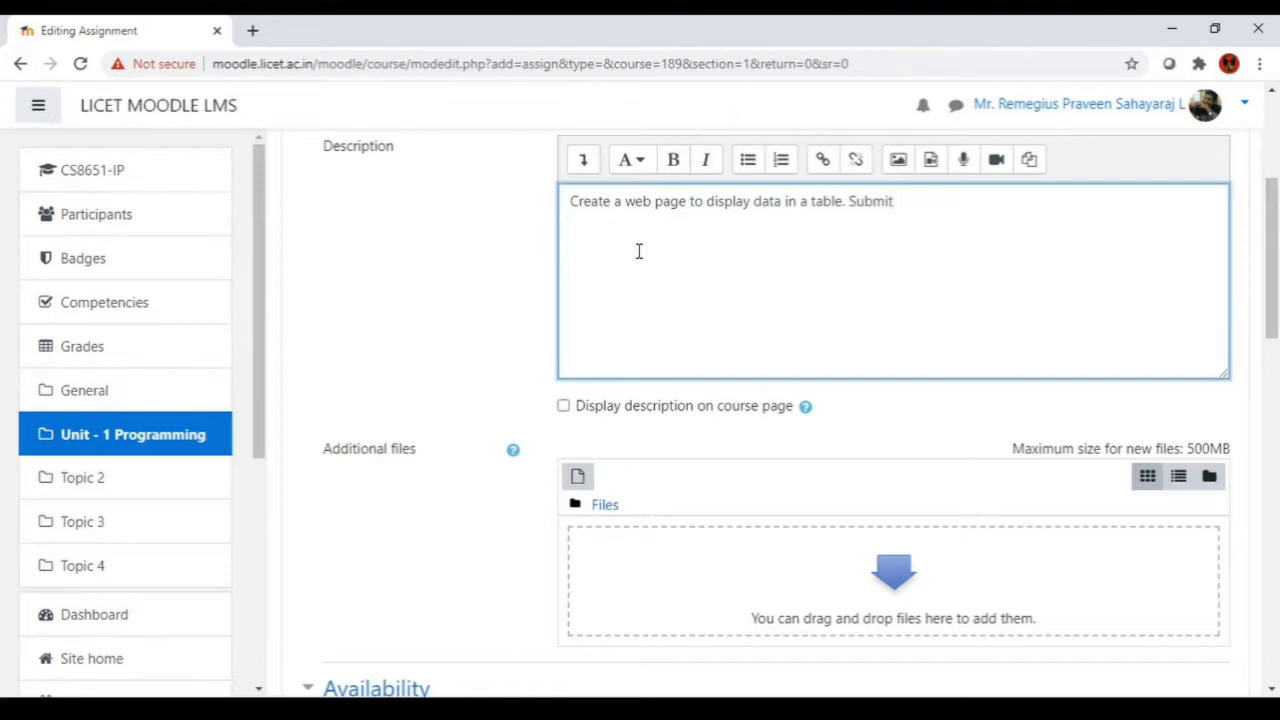
pyautogui.write('the')
pyautogui.press('BackSpace')
pyautogui.press('BackSpace')
pyautogui.press('BackSpace')
pyautogui.press('BackSpace')
pyautogui.press('BackSpace')
pyautogui.press('BackSpace')
pyautogui.press('BackSpace')
pyautogui.press('BackSpace')
pyautogui.write('U')
pyautogui.write('pload the c')
pyautogui.write('ide')
pyautogui.write('de')
pyautogui.click(564, 407)
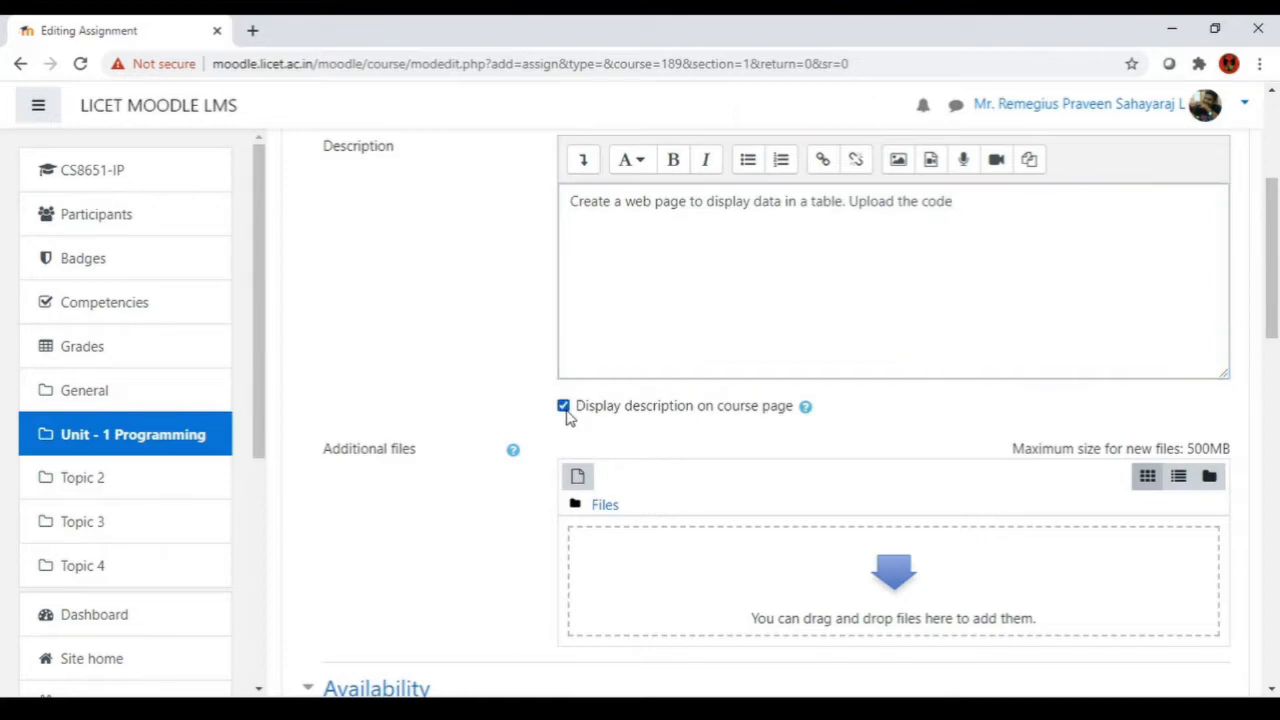
# Step: Disable the "Remind me to grade by" date in the assignment's availability settings
pyautogui.scroll(-3, 531, 523)
pyautogui.scroll(-2, 800, 428)
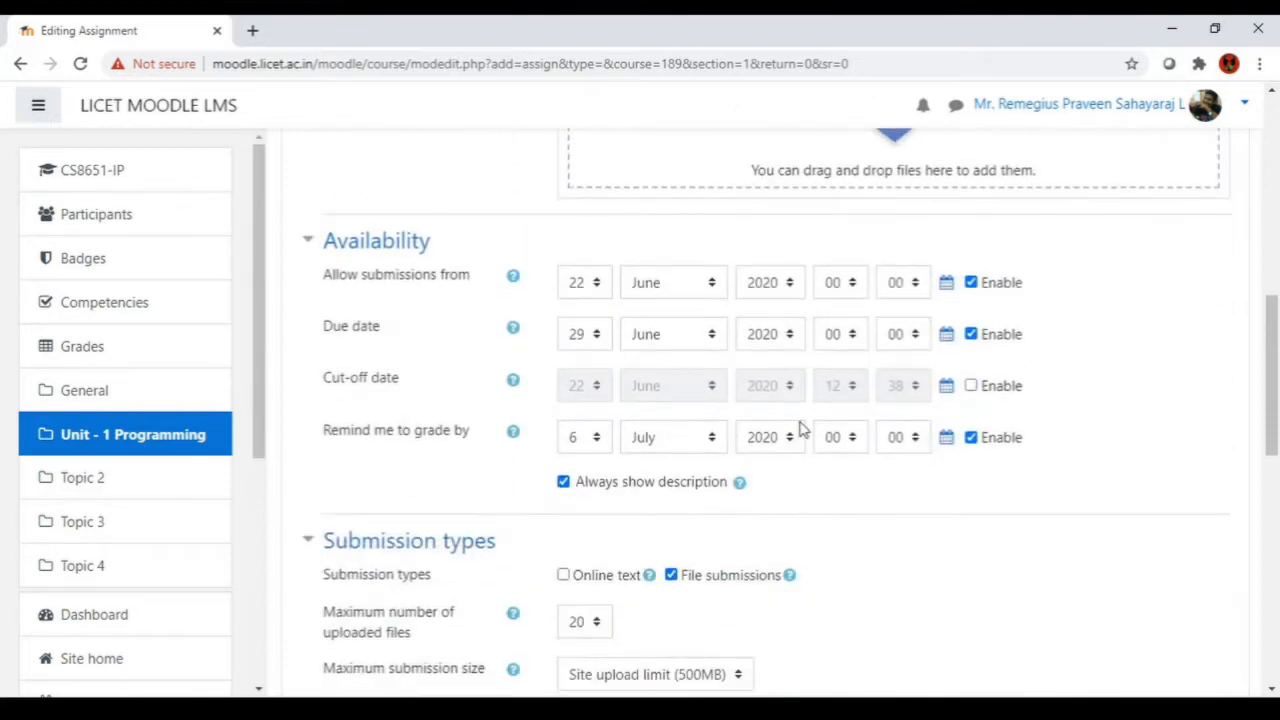
pyautogui.click(972, 439)
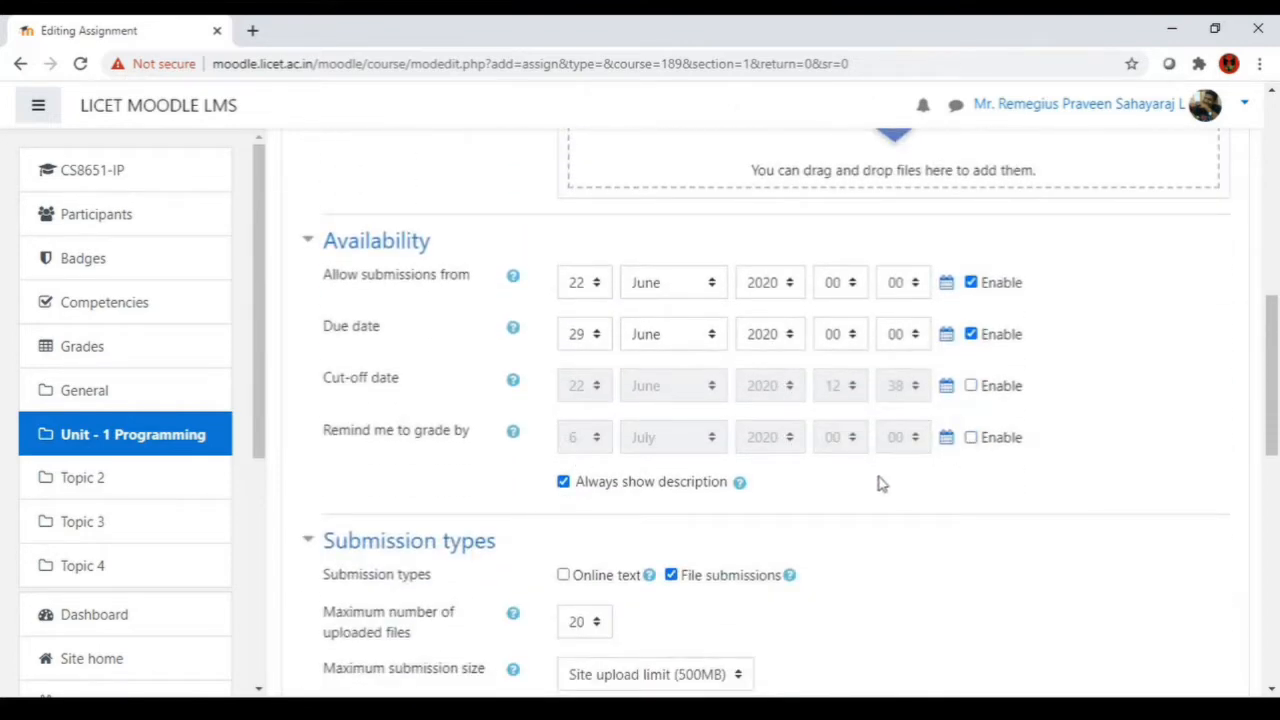
# Step: Set the maximum number of uploaded files to 1 and choose a maximum submission size
pyautogui.scroll(-2, 880, 484)
pyautogui.scroll(-1, 880, 484)
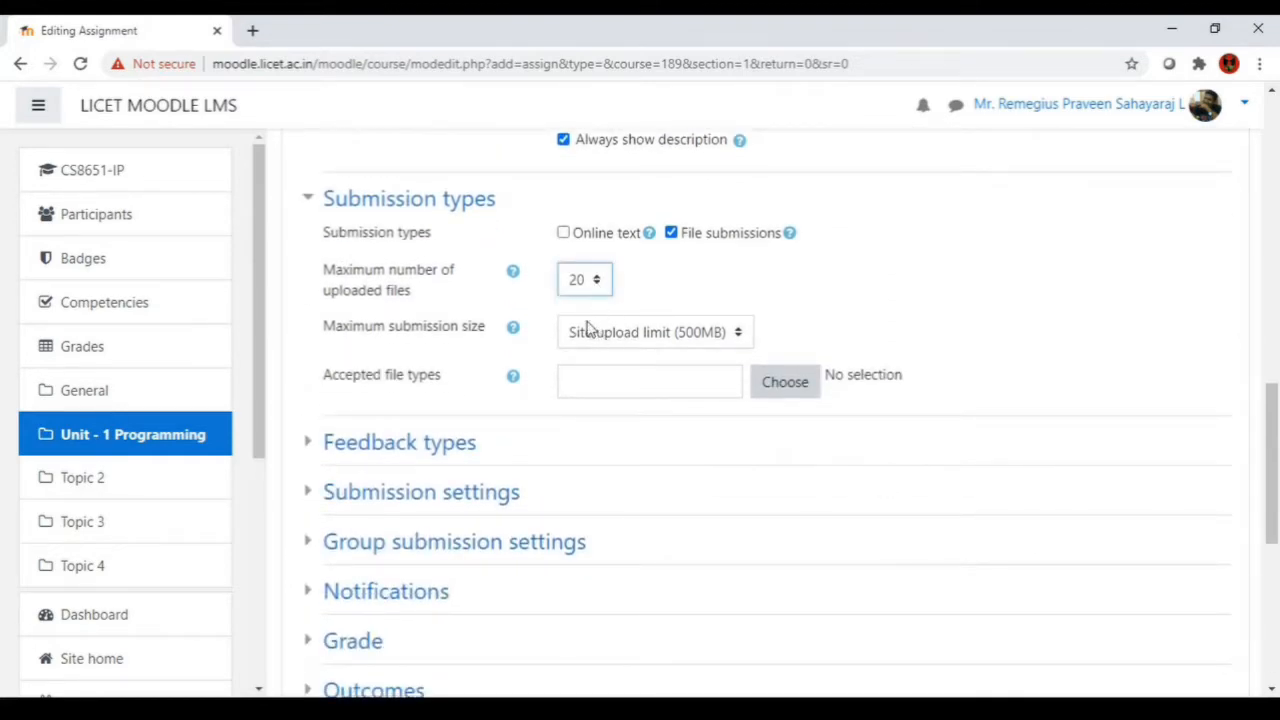
pyautogui.press('1')
pyautogui.press('Tab')
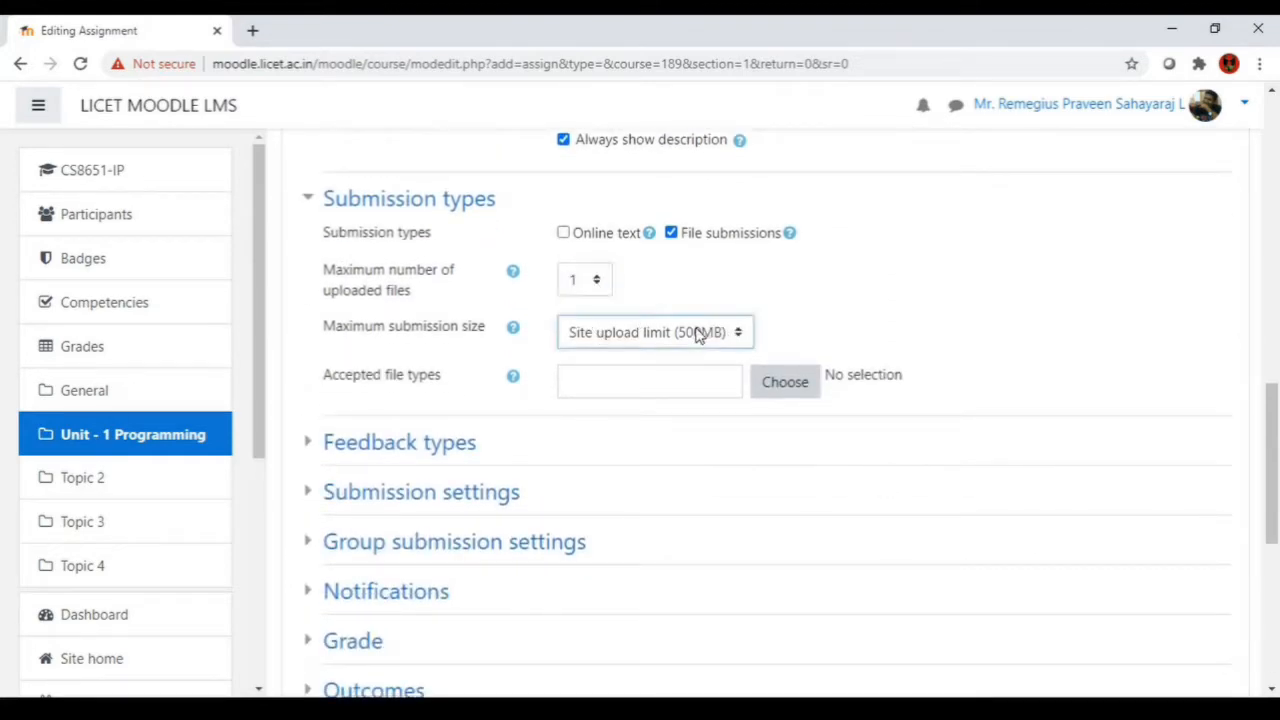
pyautogui.click(630, 625)
pyautogui.click(920, 350)
# Step: Set the assignment's grade type to Scale and select DemoScale2 as the scale
pyautogui.scroll(-1, 921, 350)
pyautogui.scroll(-2, 922, 357)
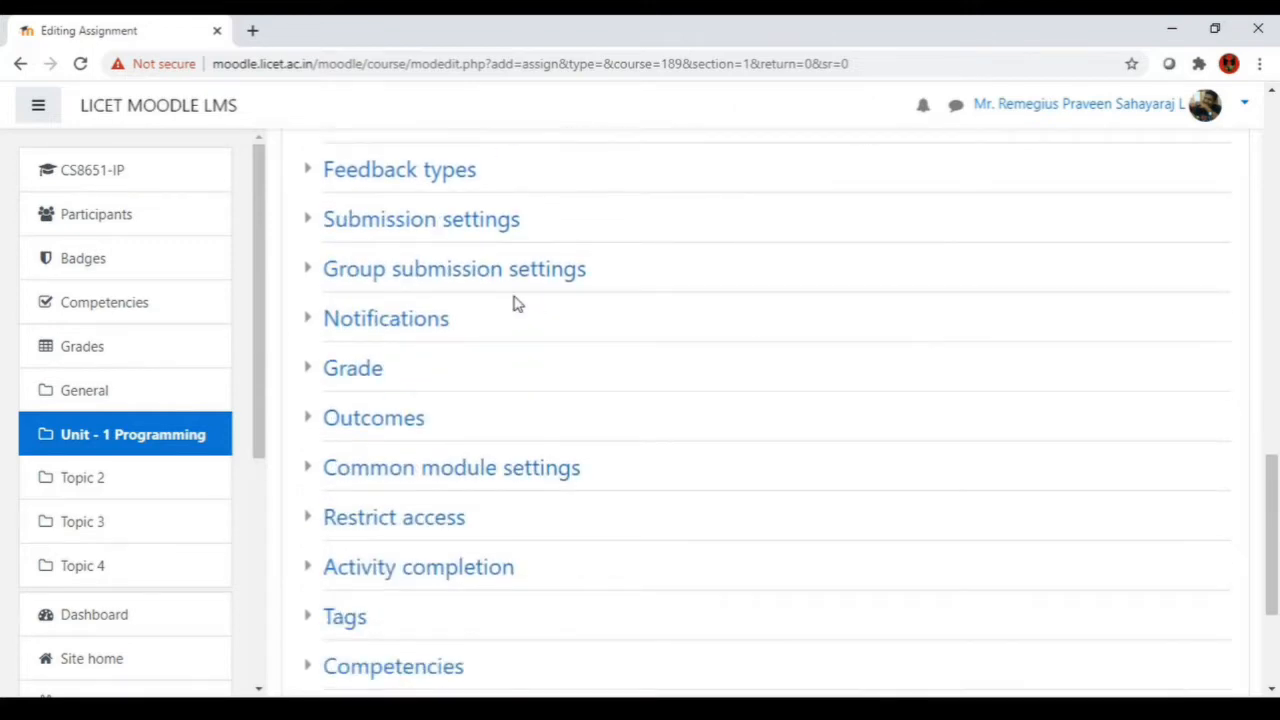
pyautogui.click(313, 370)
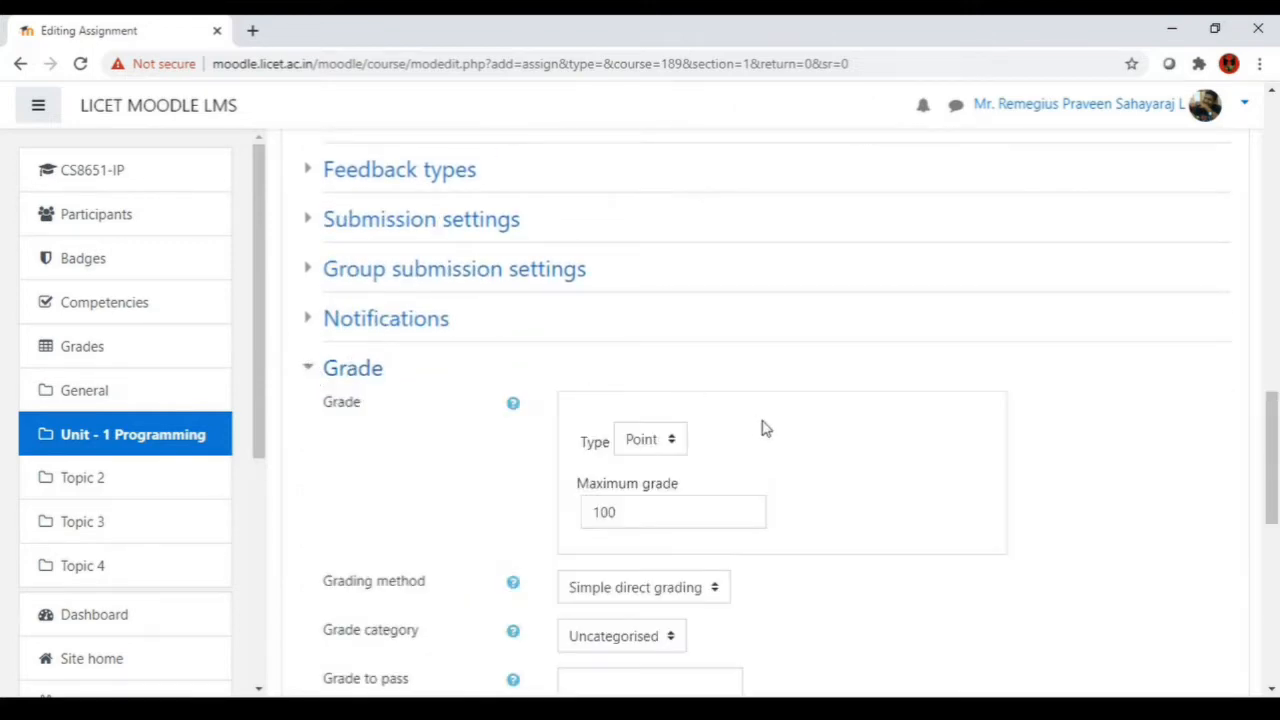
pyautogui.scroll(-2, 760, 429)
pyautogui.click(670, 250)
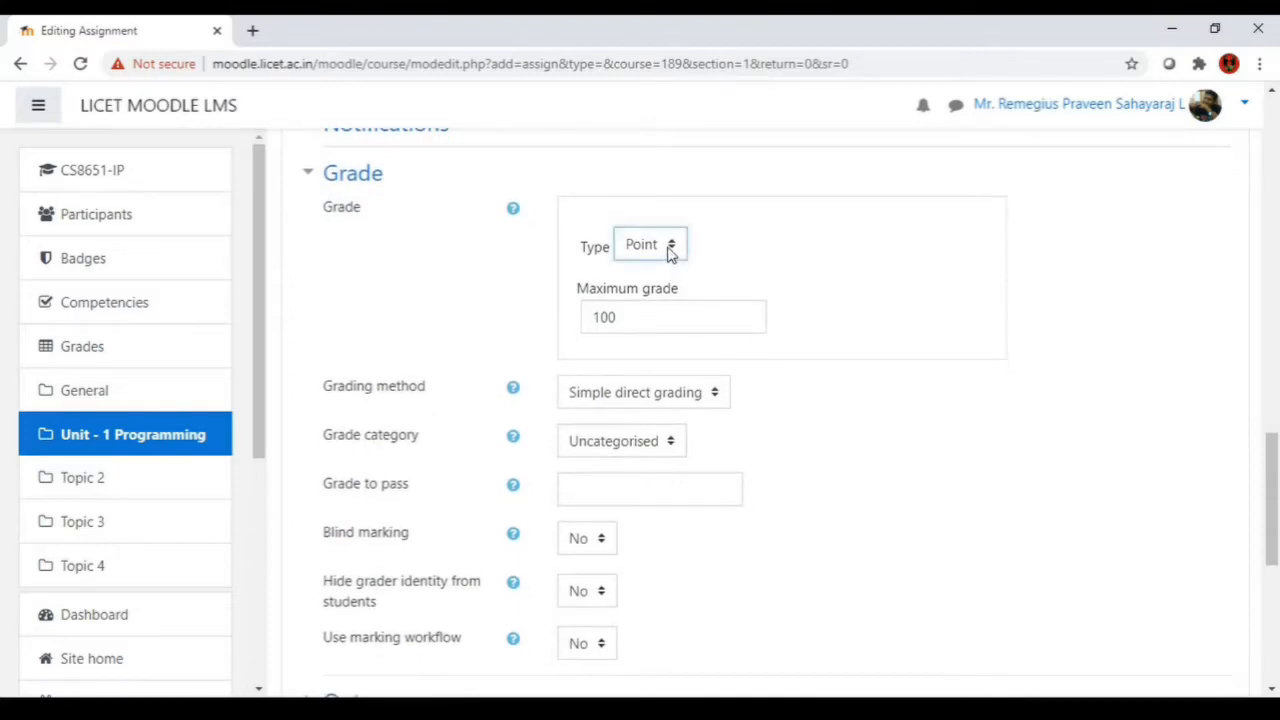
pyautogui.click(659, 314)
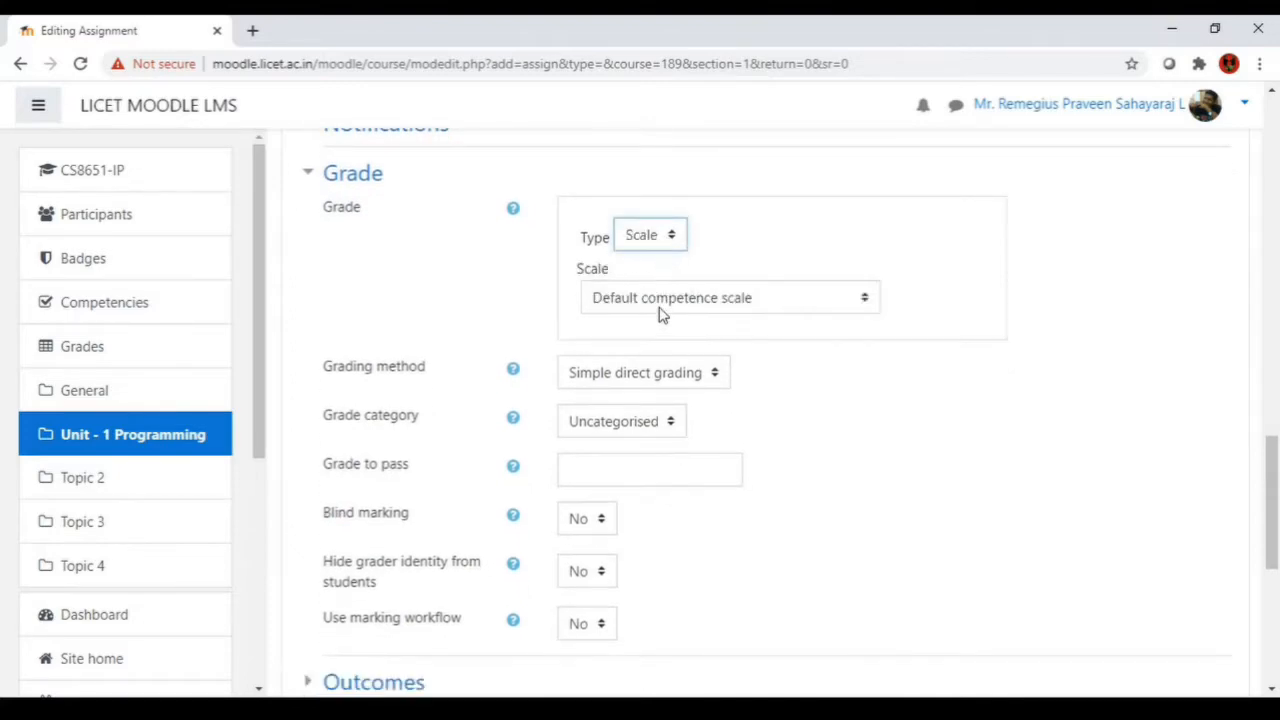
pyautogui.click(736, 296)
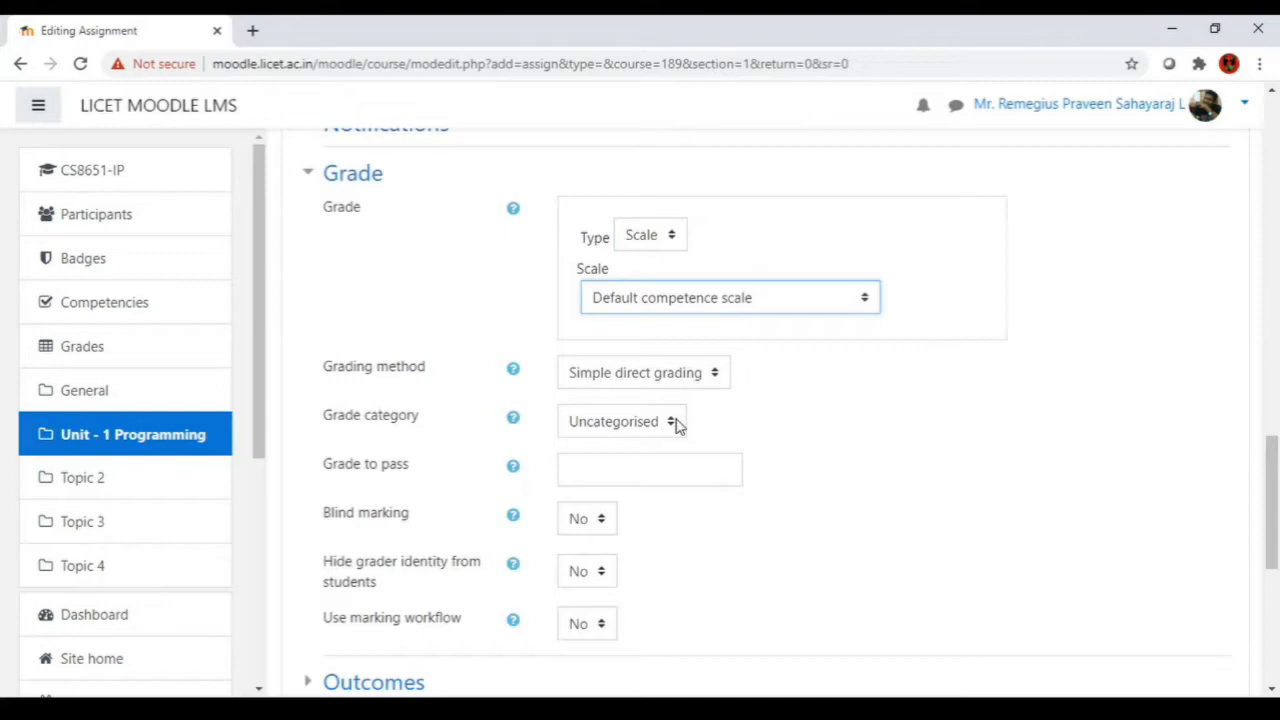
pyautogui.press('Down')
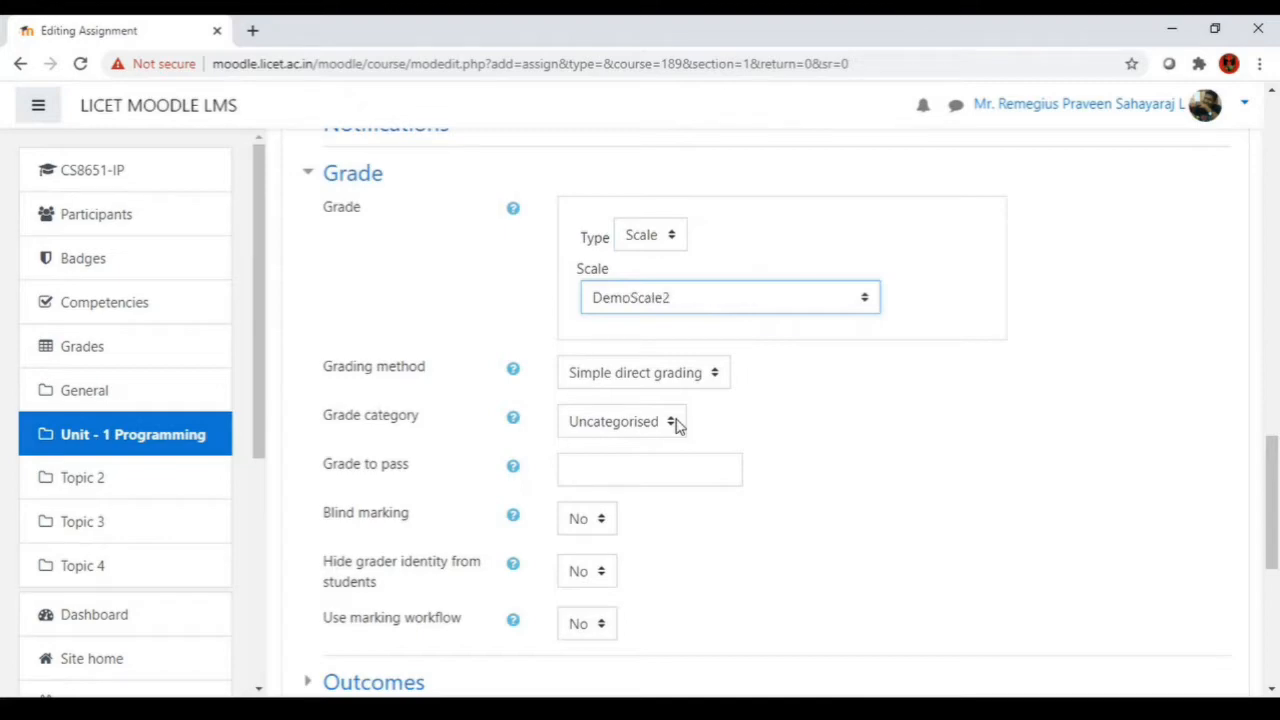
pyautogui.click(806, 417)
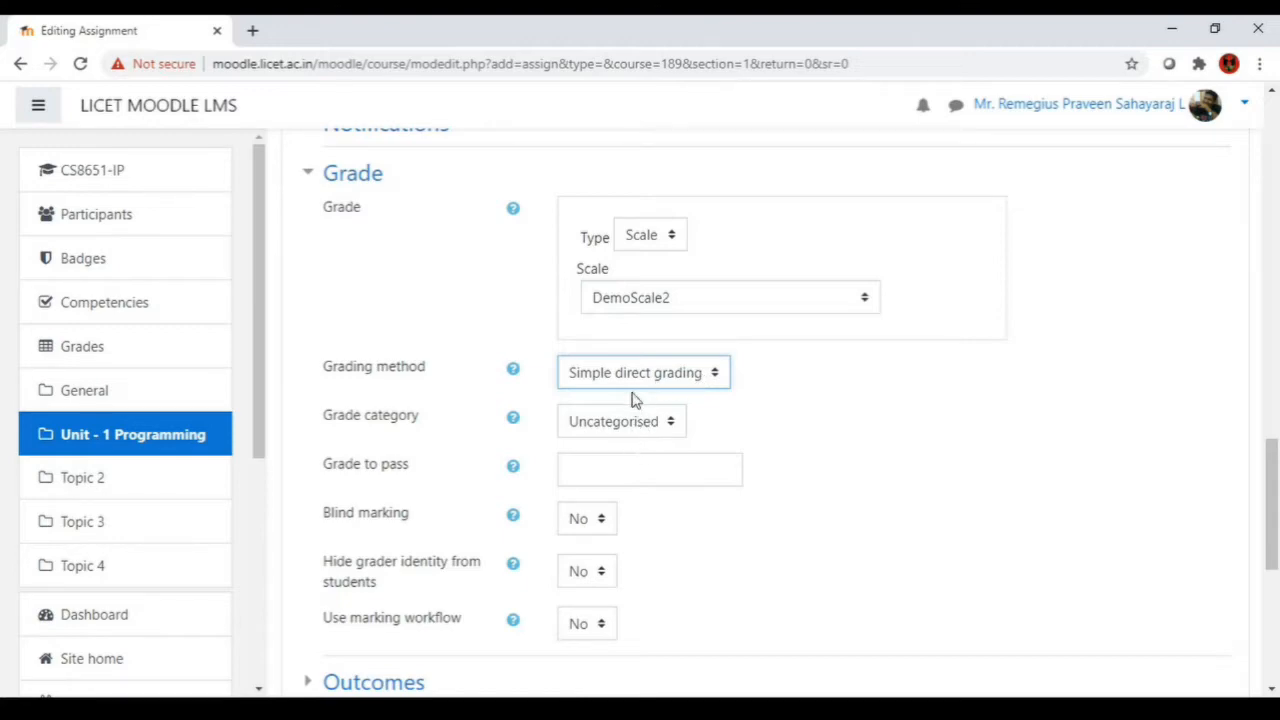
# Step: Set the grading method to Rubric, then save and display the assignment
pyautogui.click(604, 476)
pyautogui.scroll(-2, 765, 450)
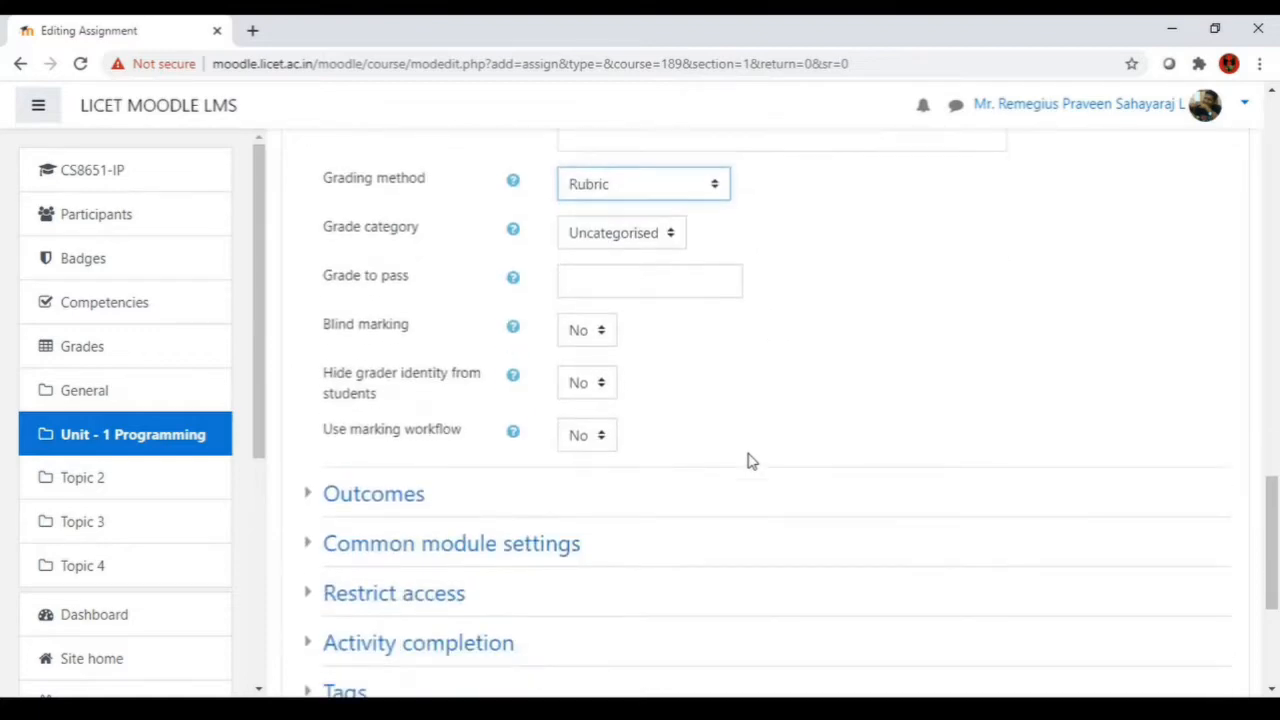
pyautogui.scroll(-1, 755, 382)
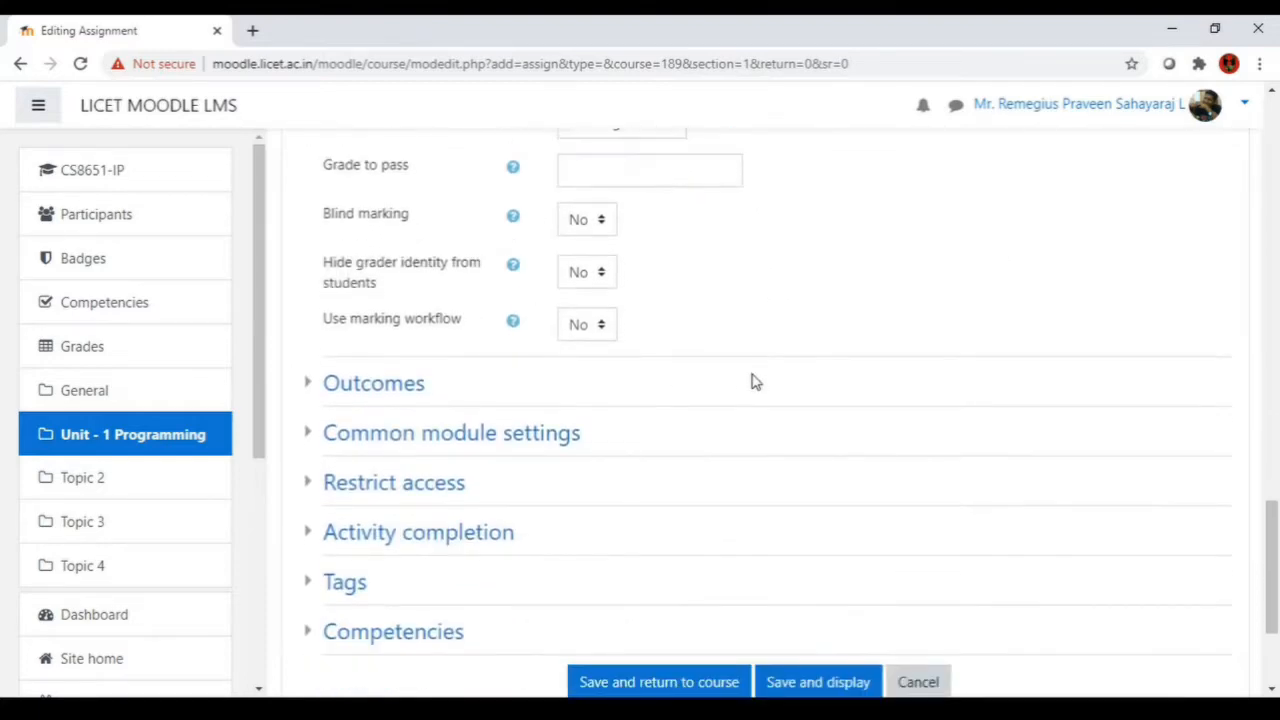
pyautogui.scroll(2, 687, 296)
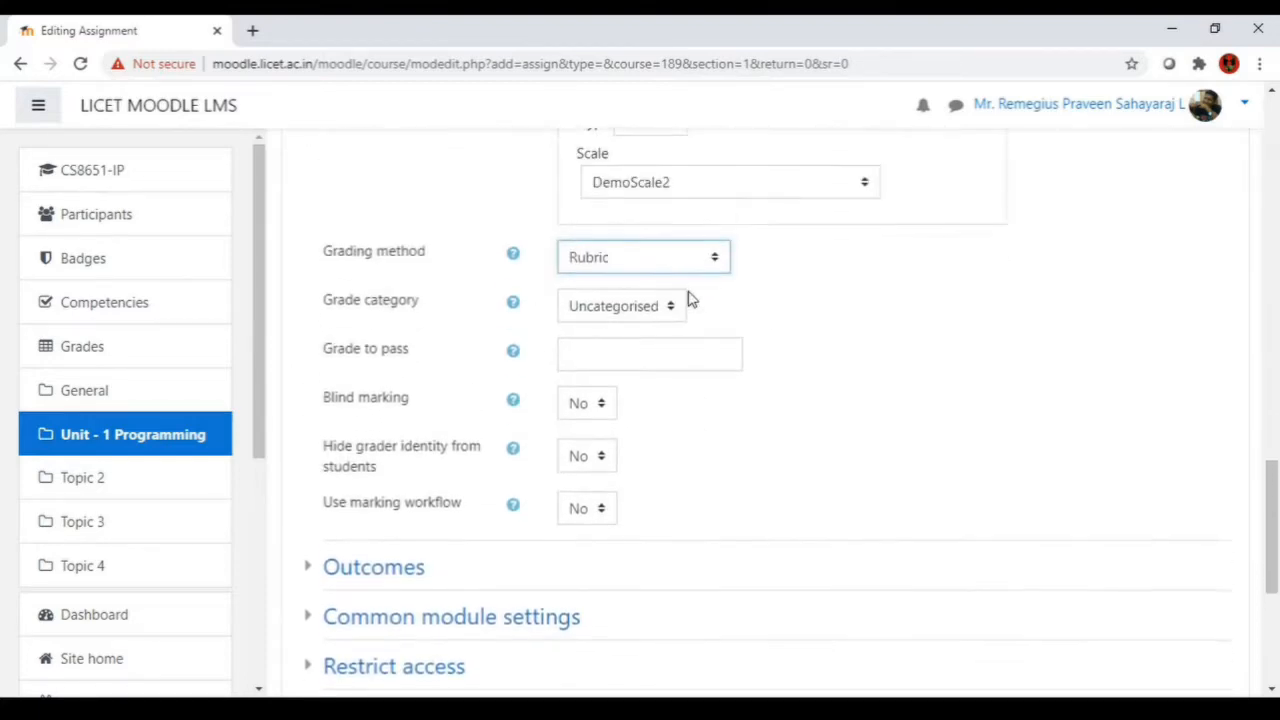
pyautogui.scroll(-2, 689, 466)
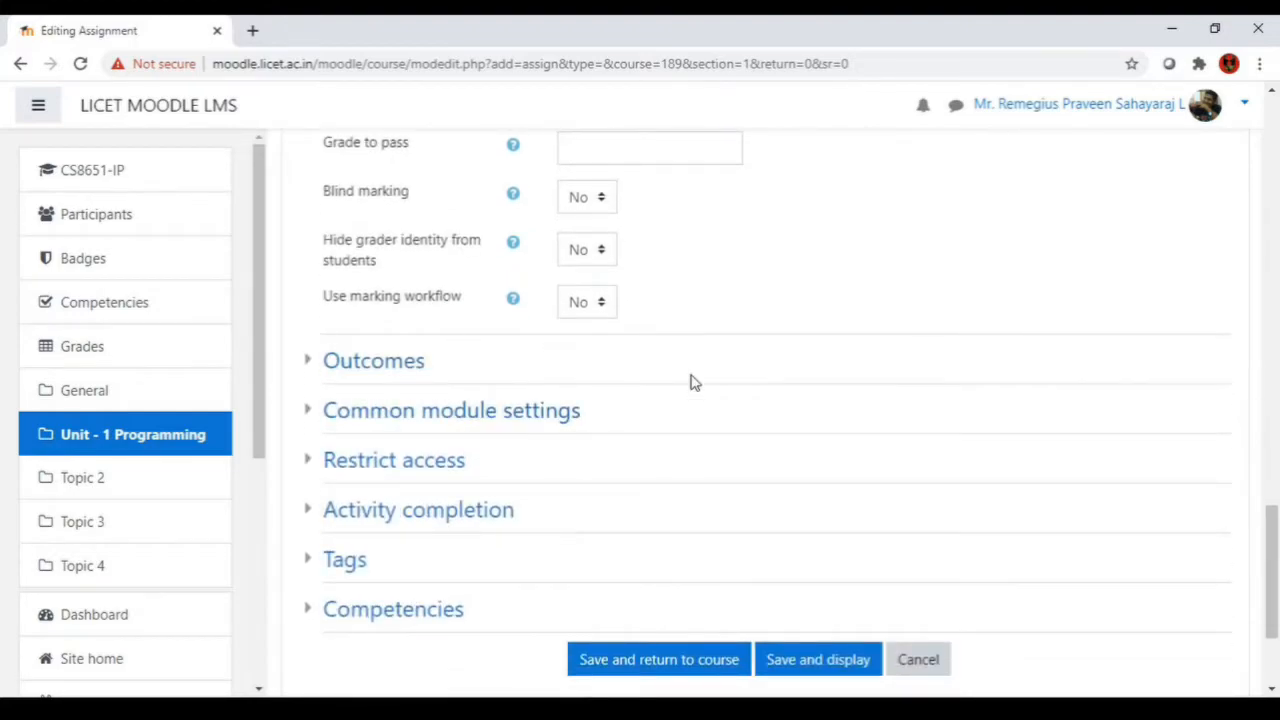
pyautogui.scroll(2, 689, 380)
pyautogui.scroll(-3, 789, 406)
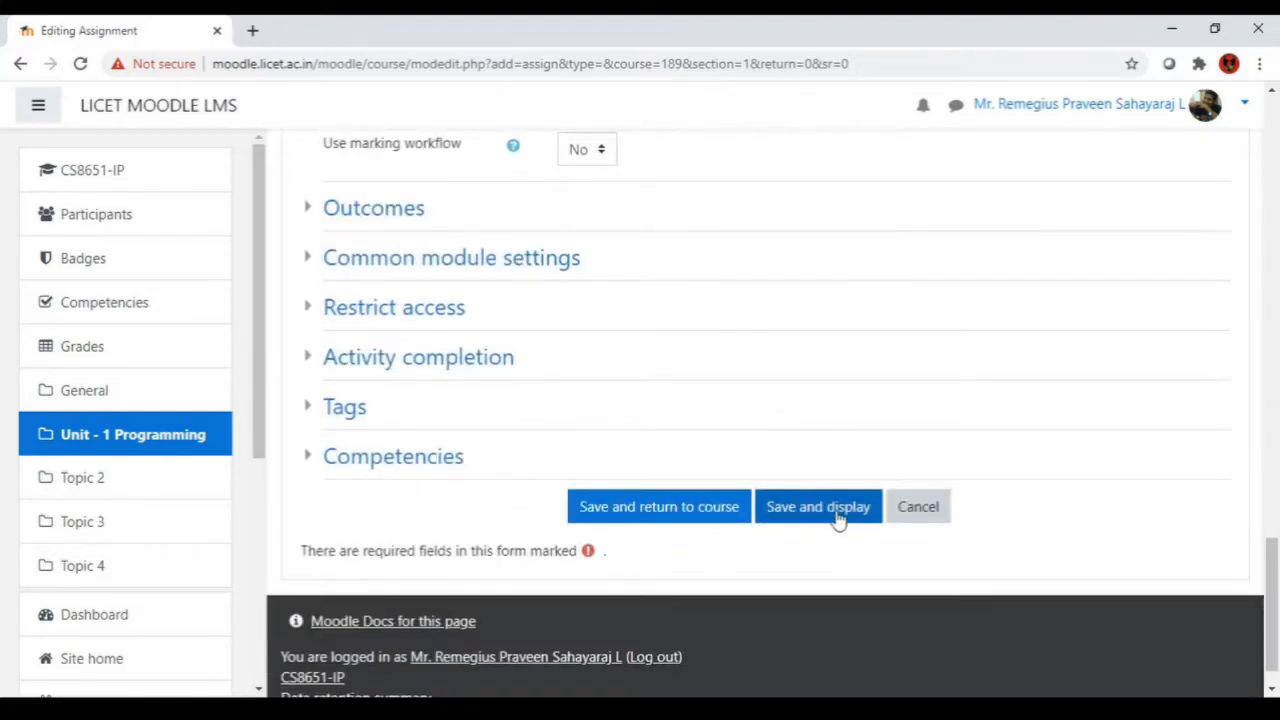
pyautogui.click(827, 520)
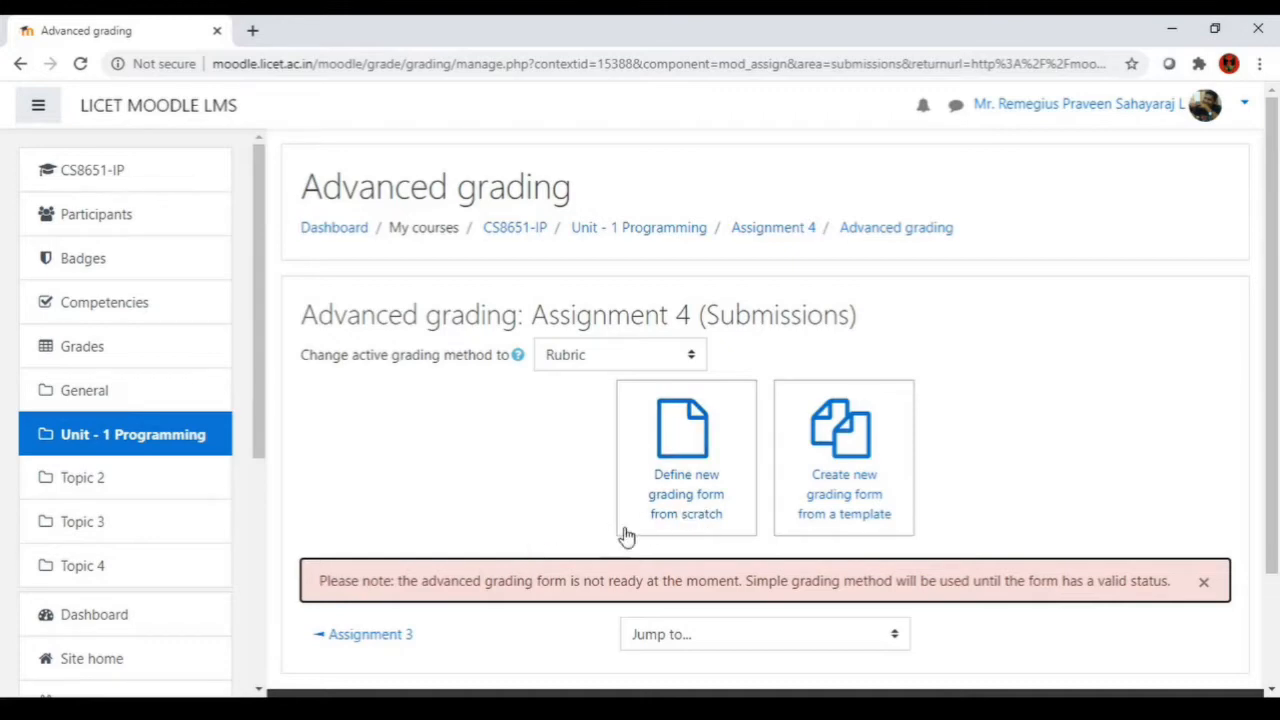
# Step: Define a new grading form from scratch and name the rubric "DemoRubric"
pyautogui.click(680, 505)
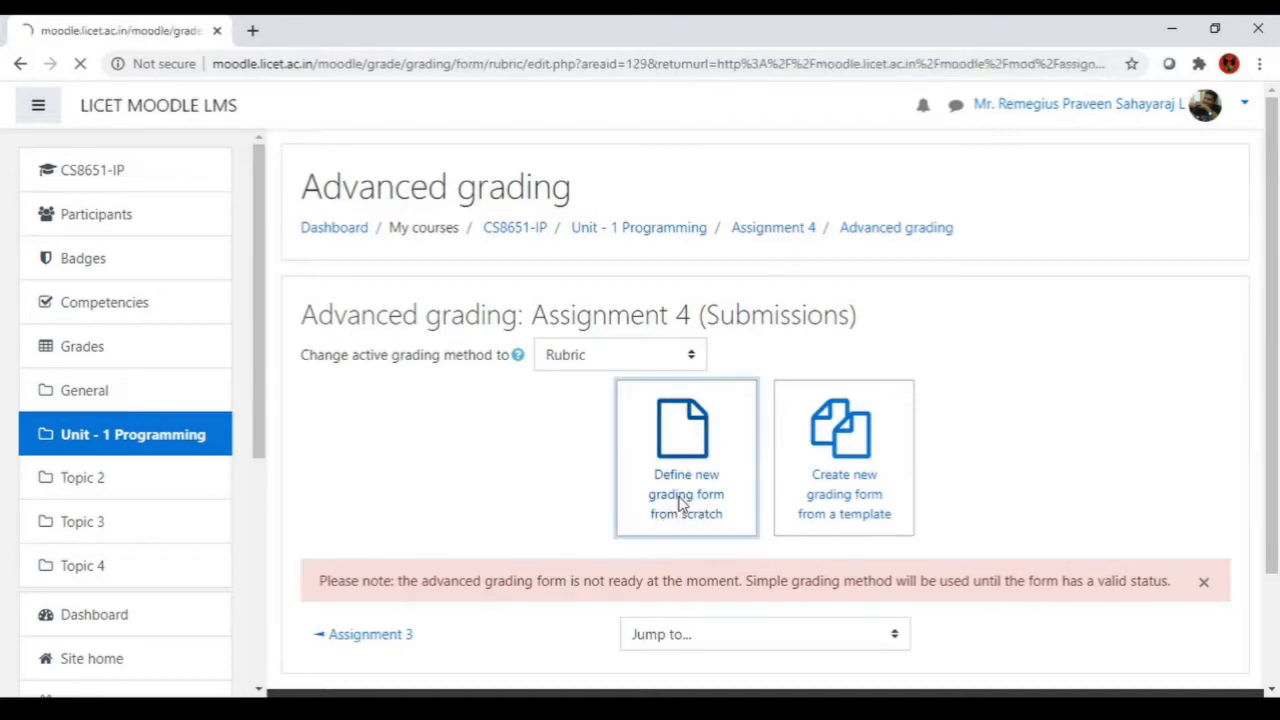
pyautogui.click(585, 305)
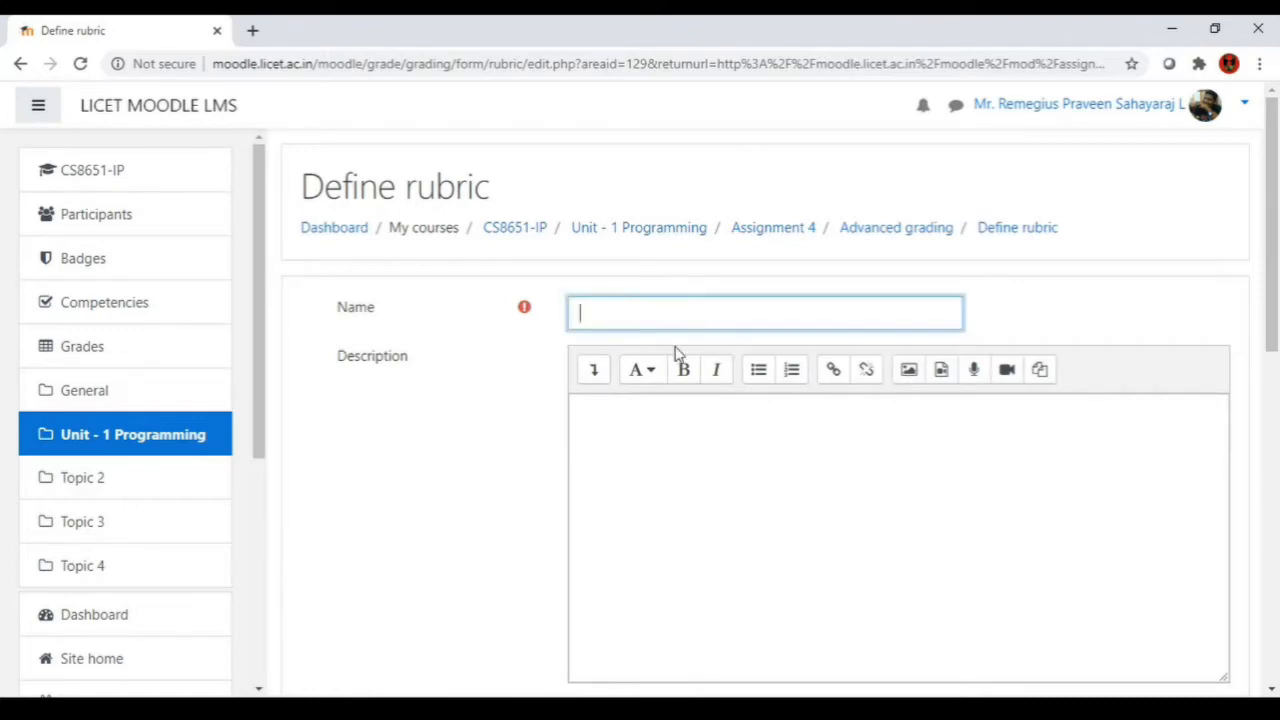
pyautogui.write('DemoRubric')
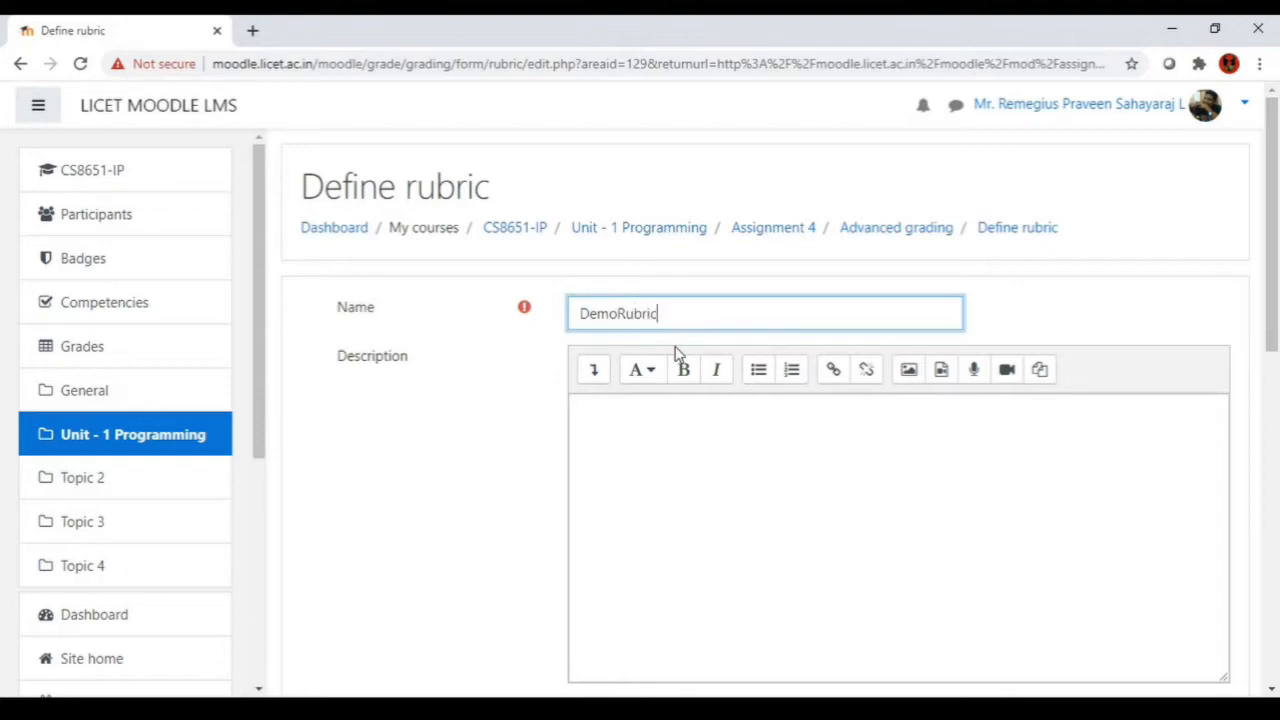
# Step: Enter "This rubric is for programming" as the rubric's description
pyautogui.press('Tab')
pyautogui.press('Tab')
pyautogui.write('H')
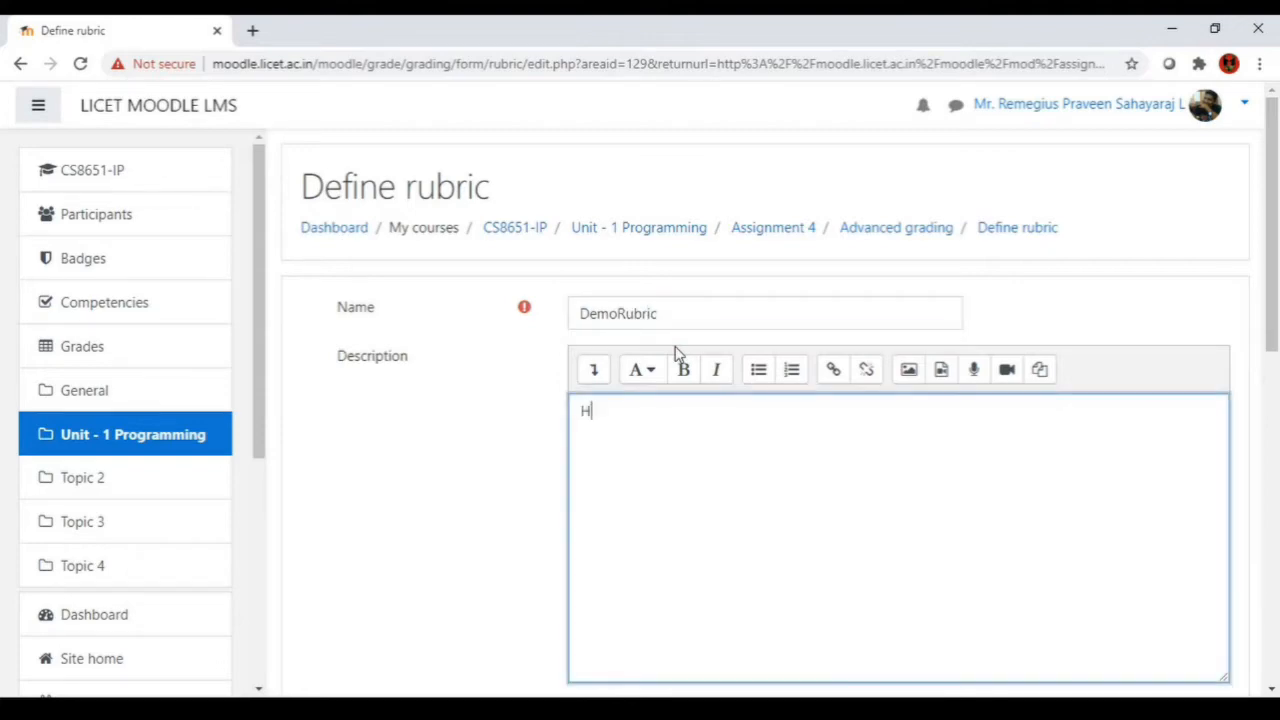
pyautogui.write('his rubric if')
pyautogui.press('BackSpace')
pyautogui.press('BackSpace')
pyautogui.write('d for program')
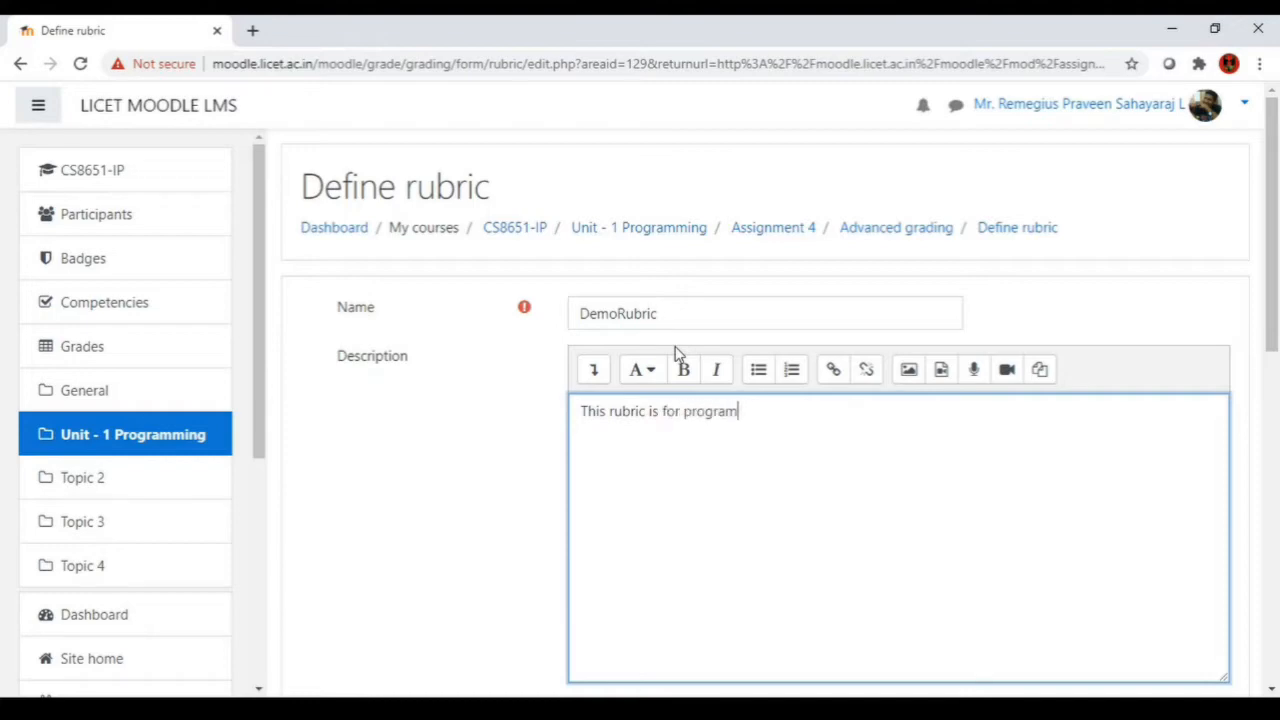
pyautogui.write('ming')
# Step: Enter "Structure" as the text of the rubric's first criterion
pyautogui.scroll(-5, 675, 352)
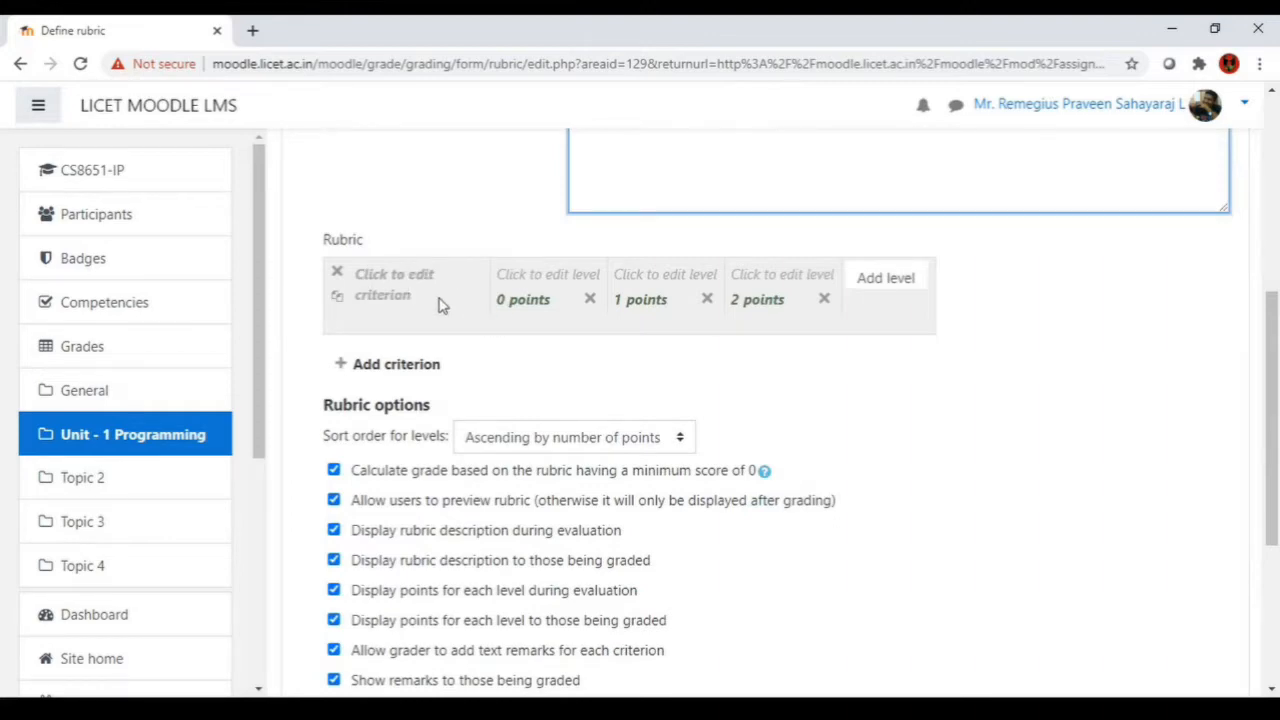
pyautogui.click(403, 280)
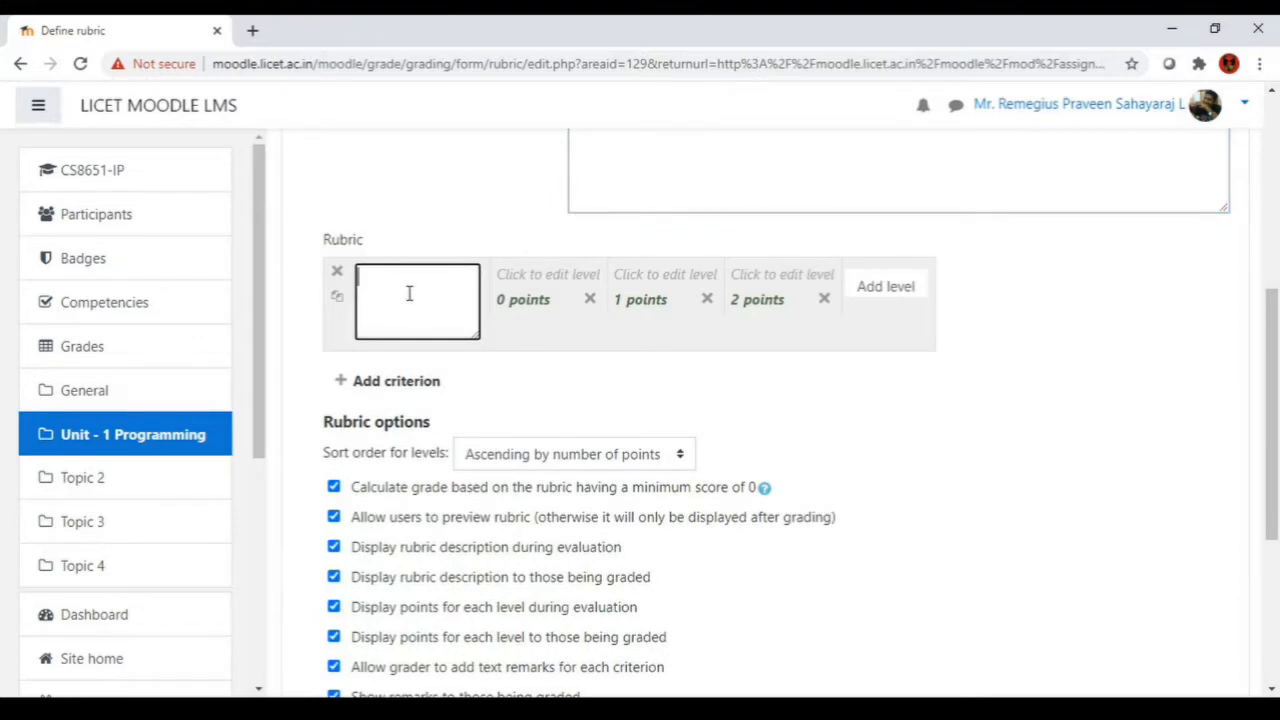
pyautogui.hotkey('alt', 'Tab')
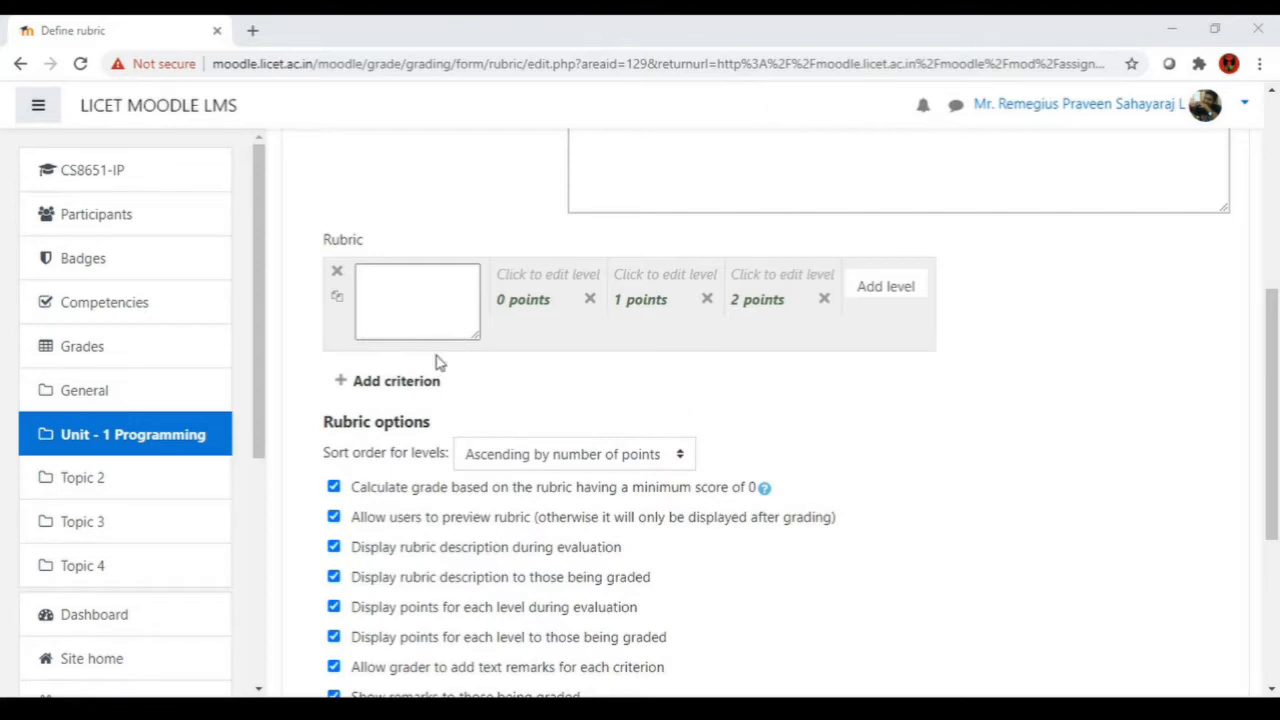
pyautogui.click(409, 293)
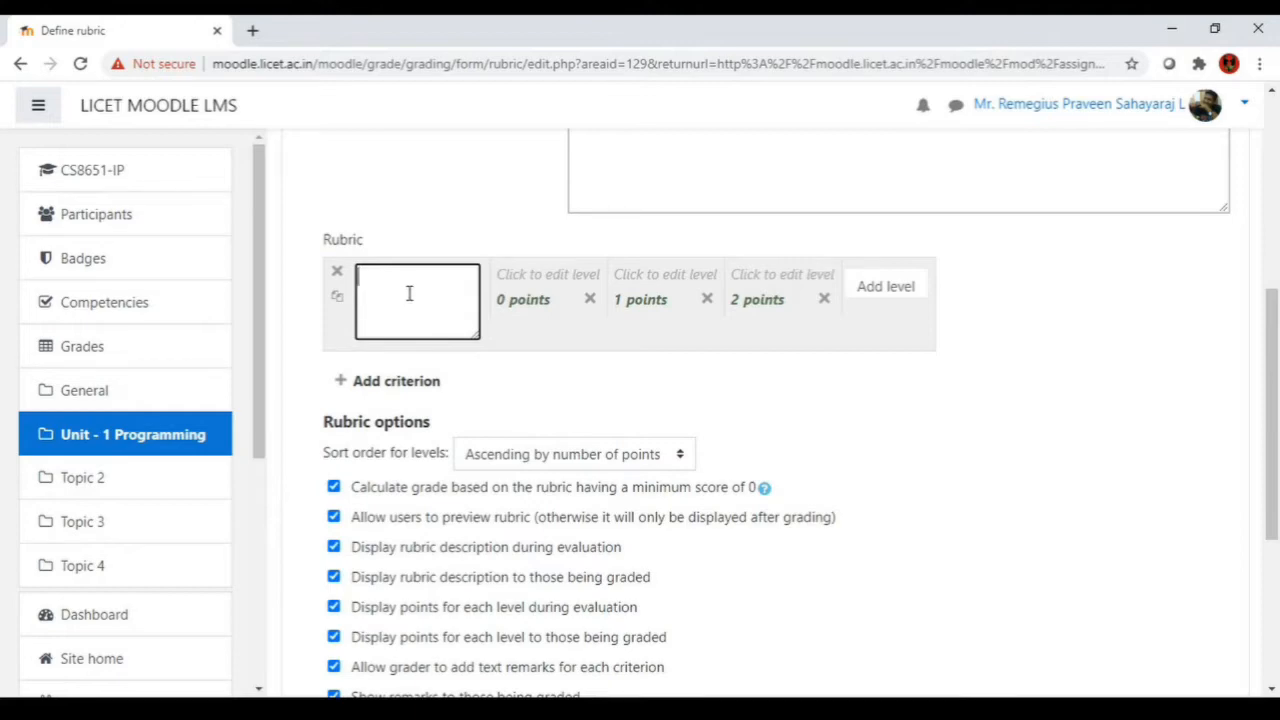
pyautogui.write('Structure')
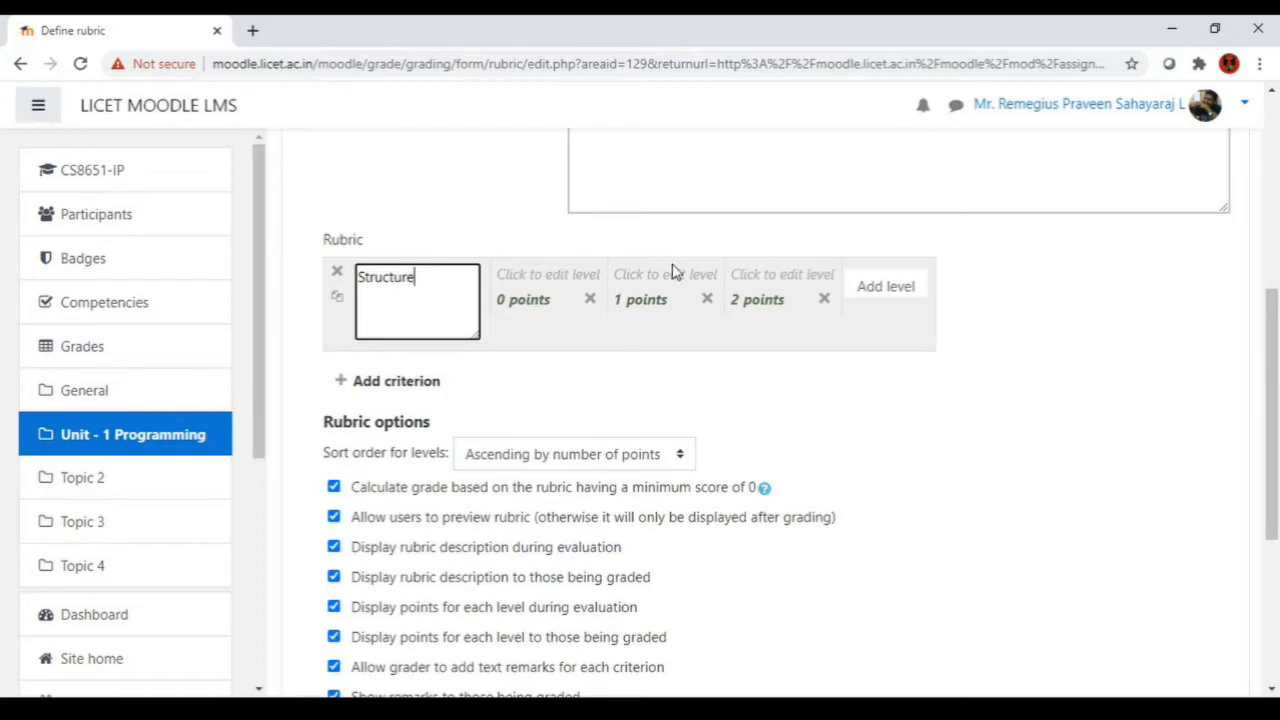
# Step: Describe the Structure criterion's first level as "fully indented, clean presentation, fully commented" and set it to 10 points
pyautogui.click(563, 273)
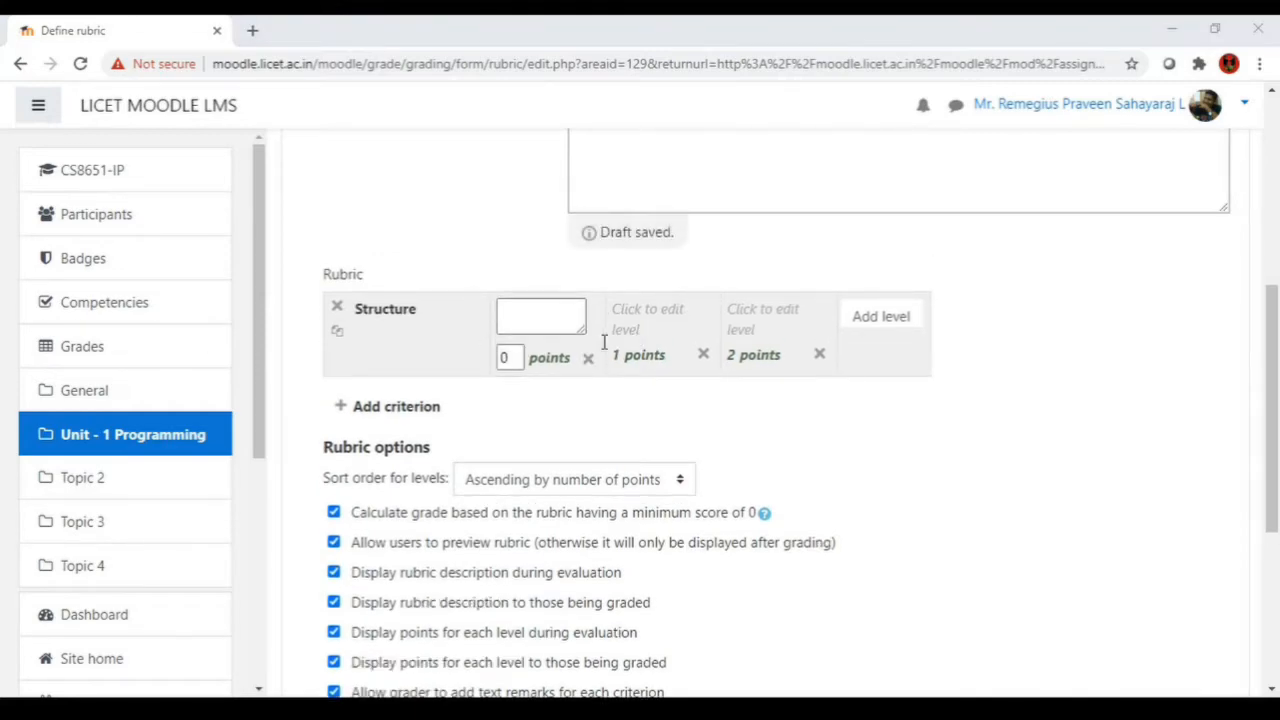
pyautogui.write('commented')
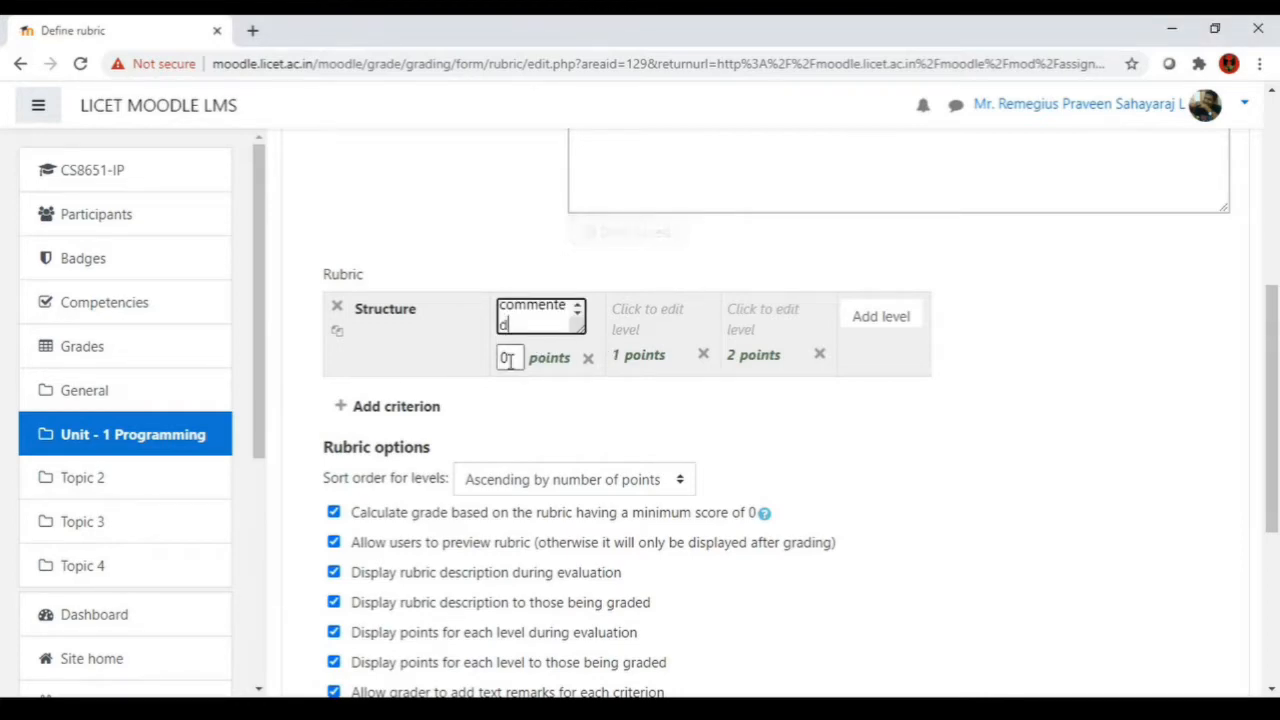
pyautogui.click(670, 387)
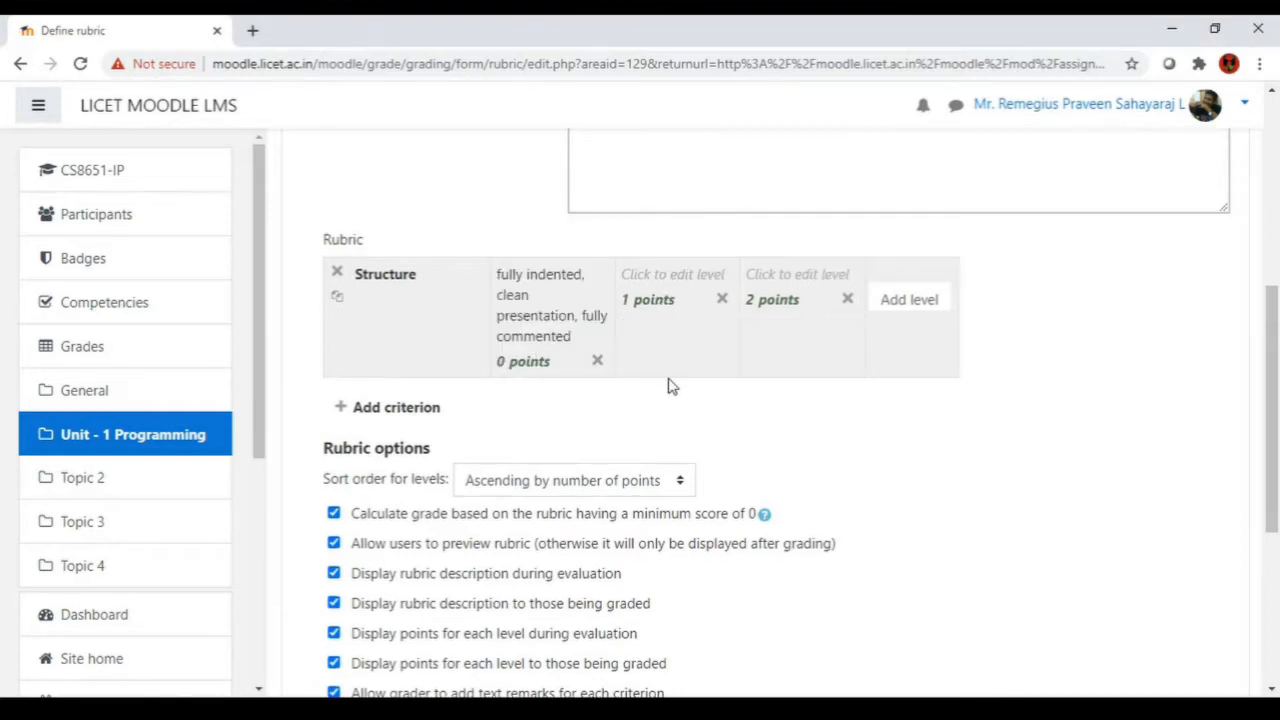
pyautogui.click(500, 361)
pyautogui.press('BackSpace')
pyautogui.write('10')
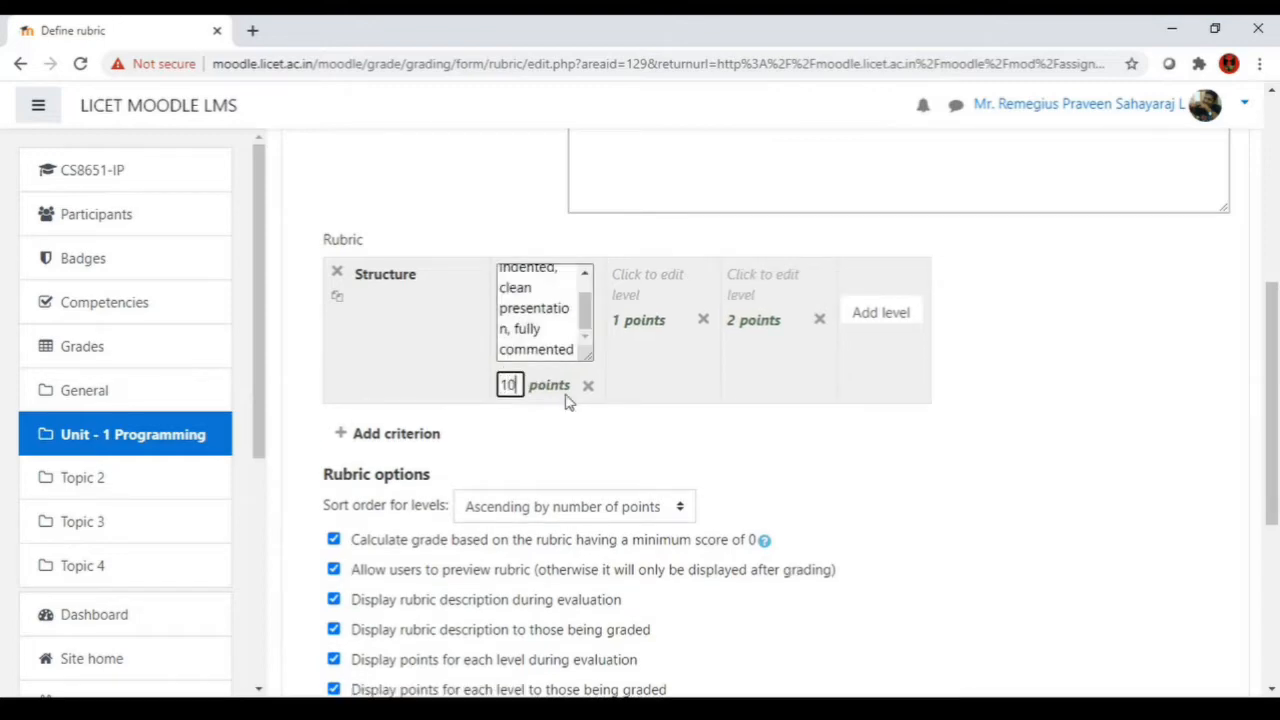
# Step: Describe the Structure criterion's second level as "Partial indentation, only main functions are commented, clean presentation" and set it to 5 points
pyautogui.click(630, 273)
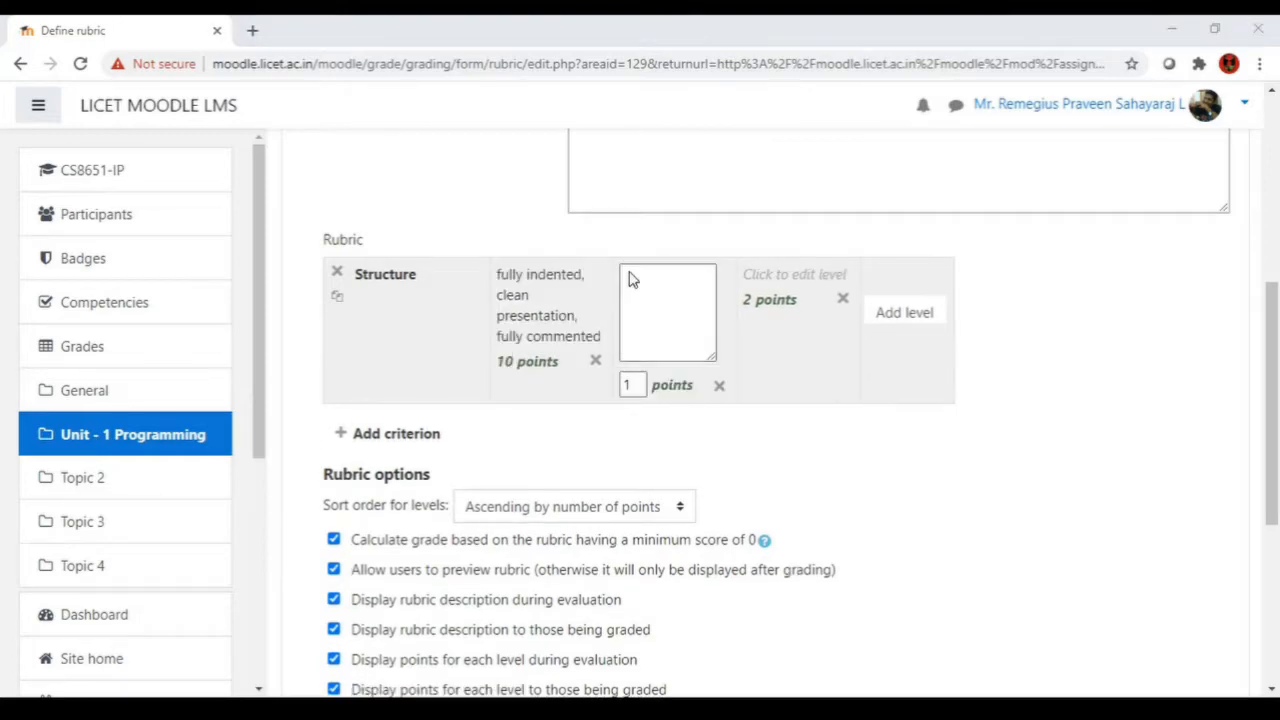
pyautogui.hotkey('alt', 'Tab')
pyautogui.hotkey('alt', 'Tab')
pyautogui.click(628, 267)
pyautogui.hotkey('ctrl', 'v')
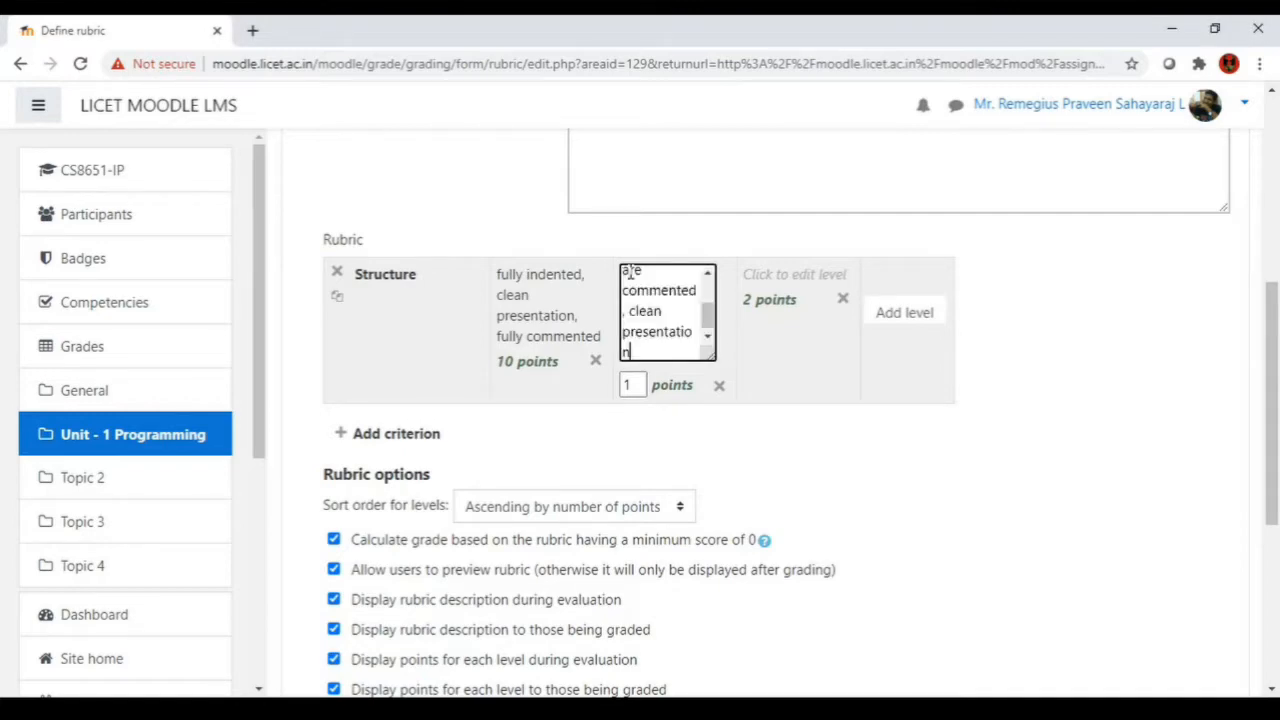
pyautogui.click(632, 385)
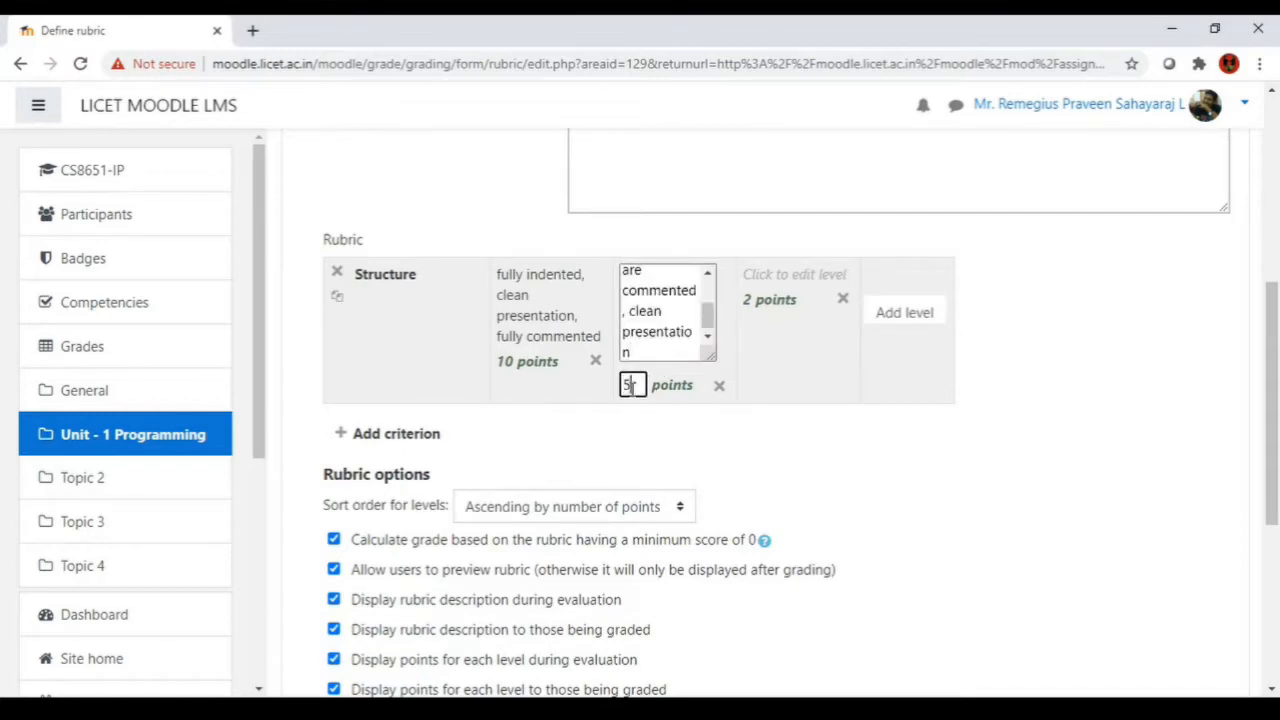
pyautogui.write('5')
# Step: Describe the Structure criterion's third level as "Very little comments or no comments, very little or no indentation, improper presentation" and set it to 0 points
pyautogui.click(796, 274)
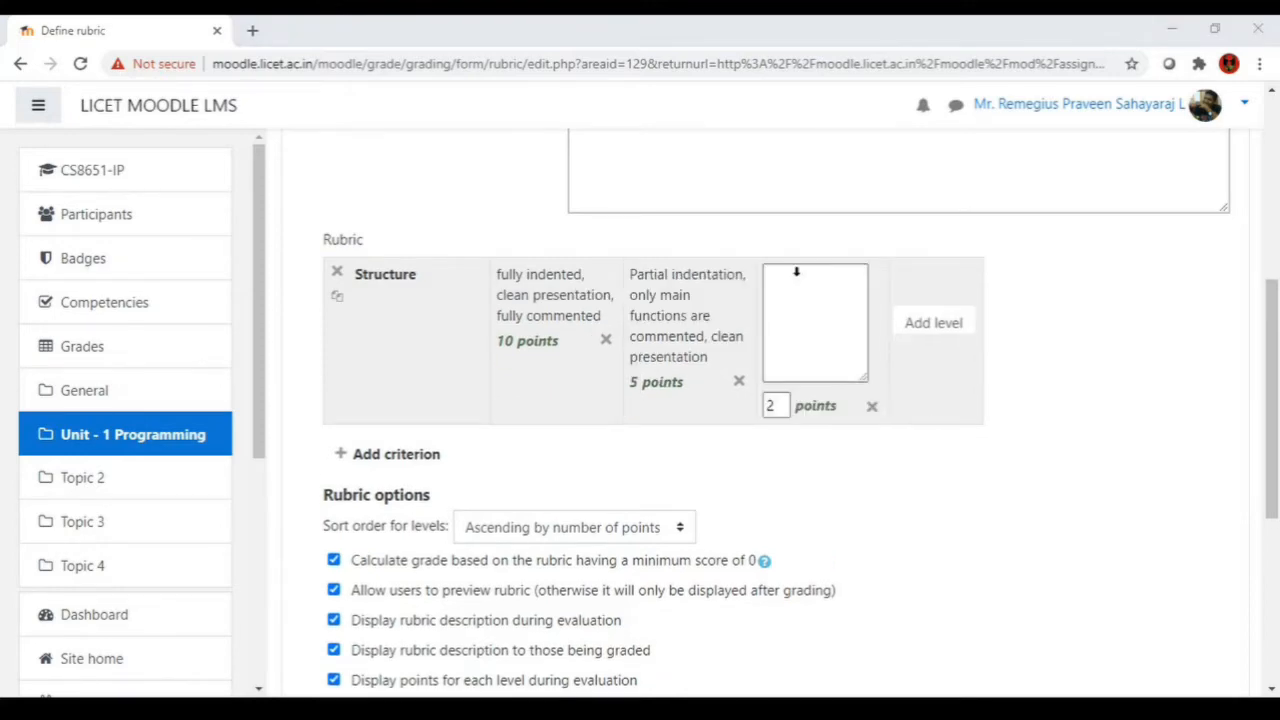
pyautogui.hotkey('ctrl', 'v')
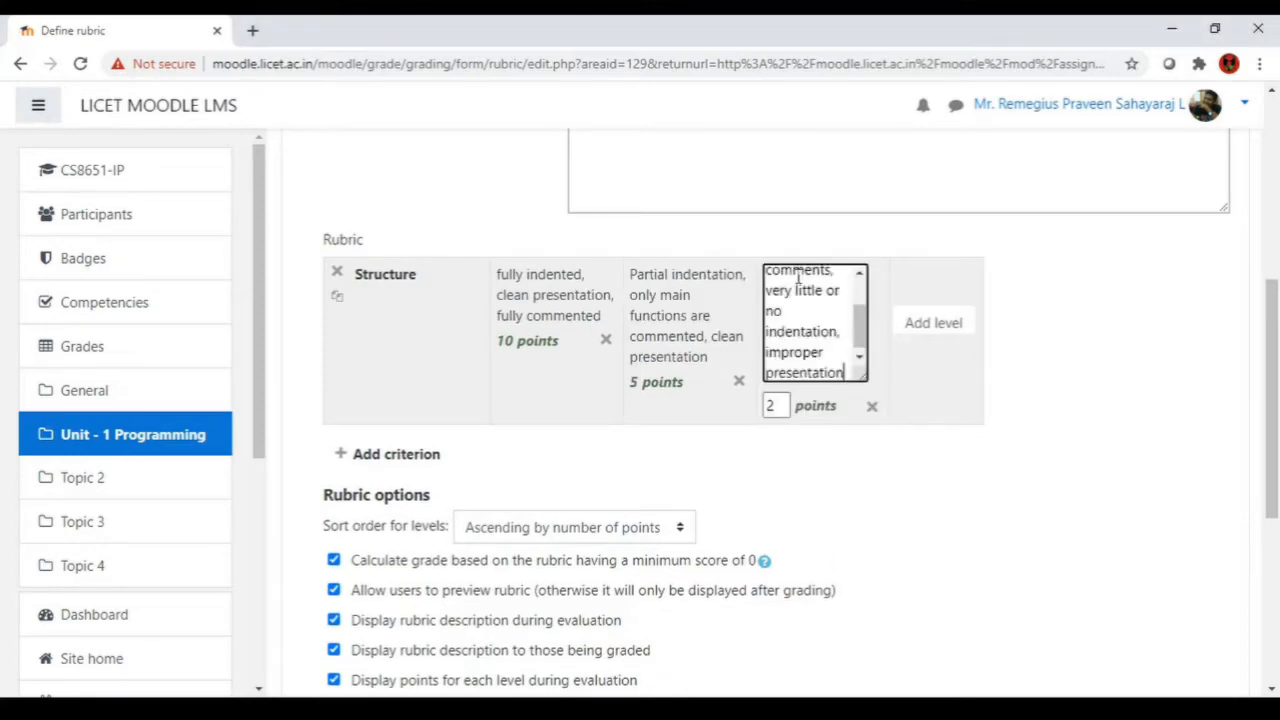
pyautogui.click(772, 406)
pyautogui.click(773, 407)
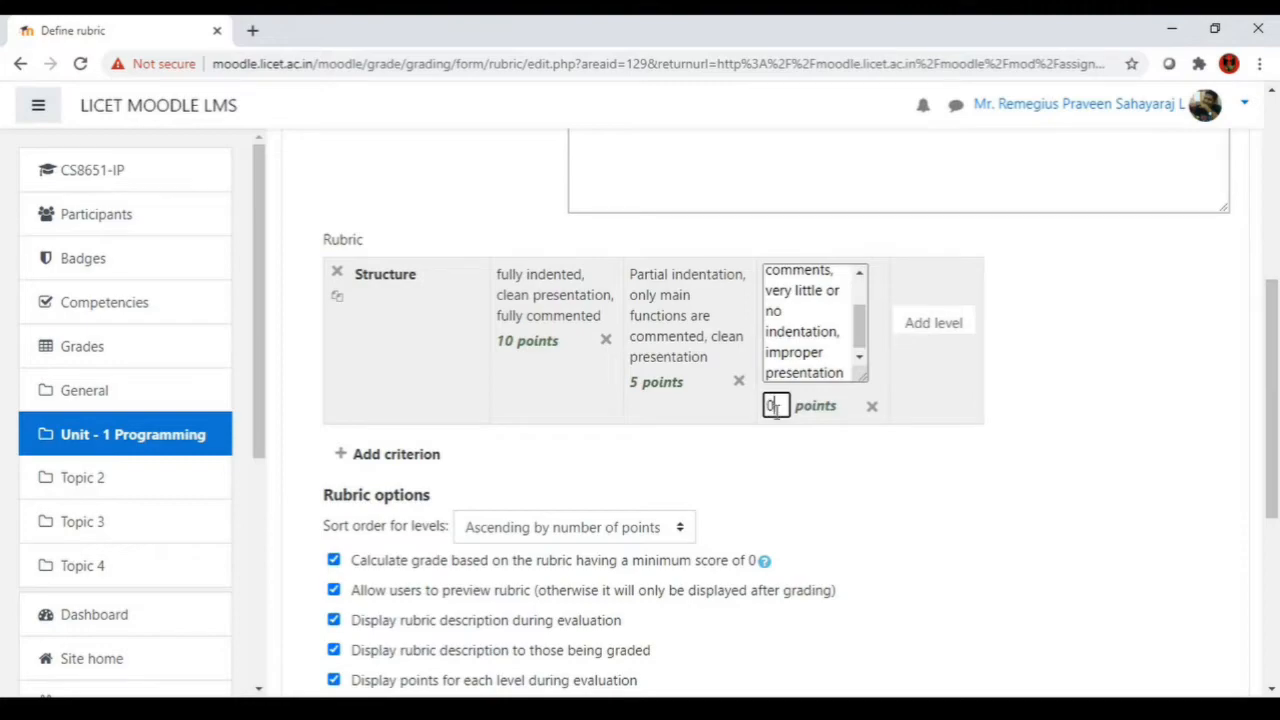
# Step: Add a second criterion named "Logic" and describe its 10-point level as "All syntax and logic is correct"
pyautogui.click(400, 456)
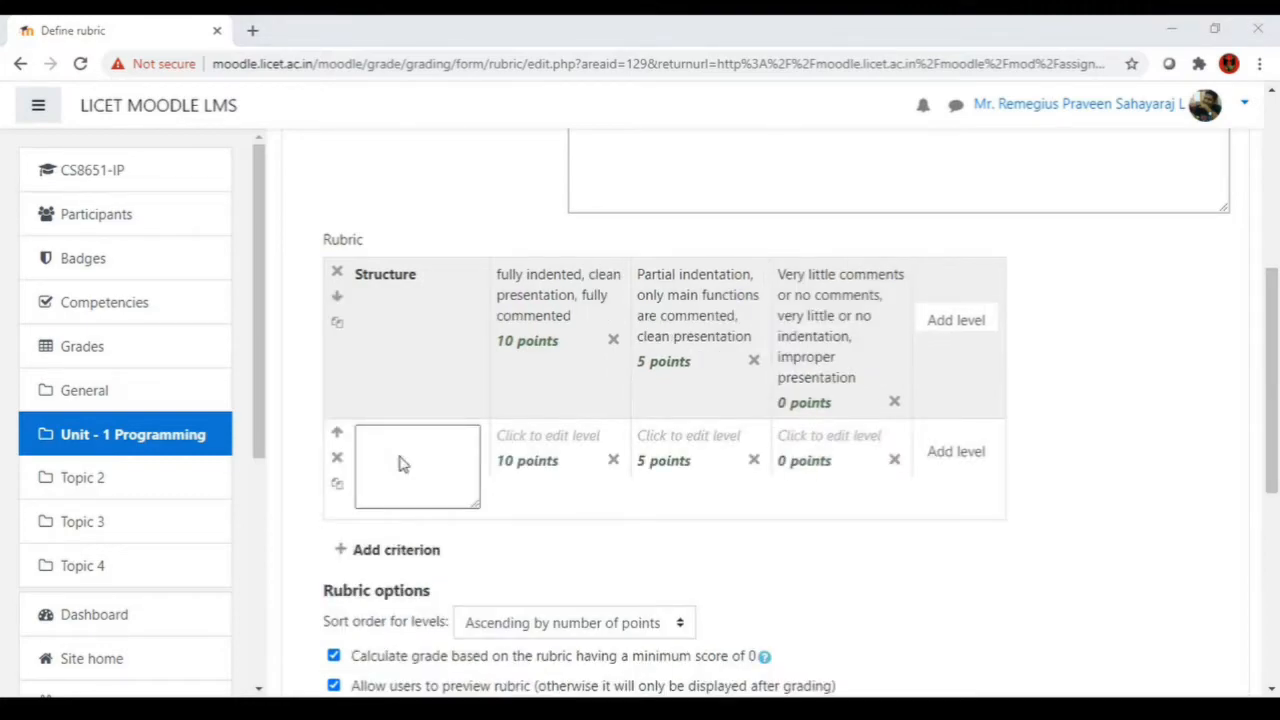
pyautogui.click(400, 463)
pyautogui.write('Logic')
pyautogui.click(523, 434)
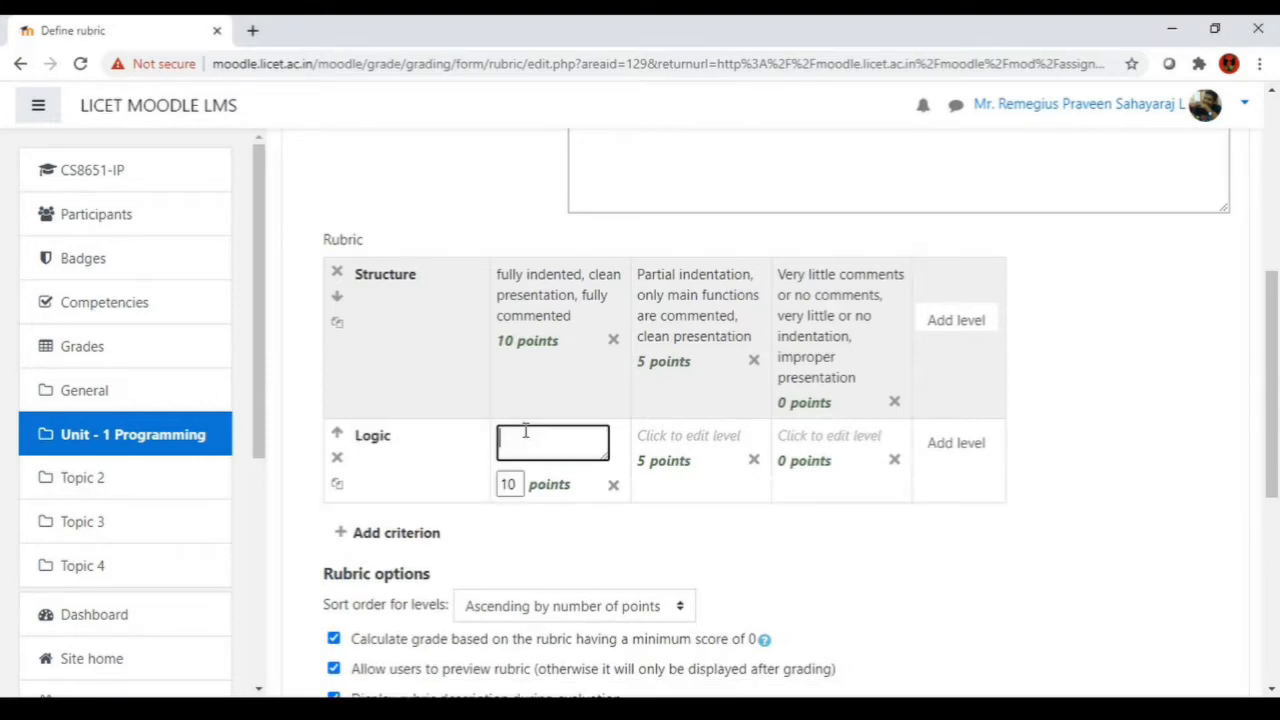
pyautogui.write('All syntax and logic is correct')
pyautogui.click(525, 430)
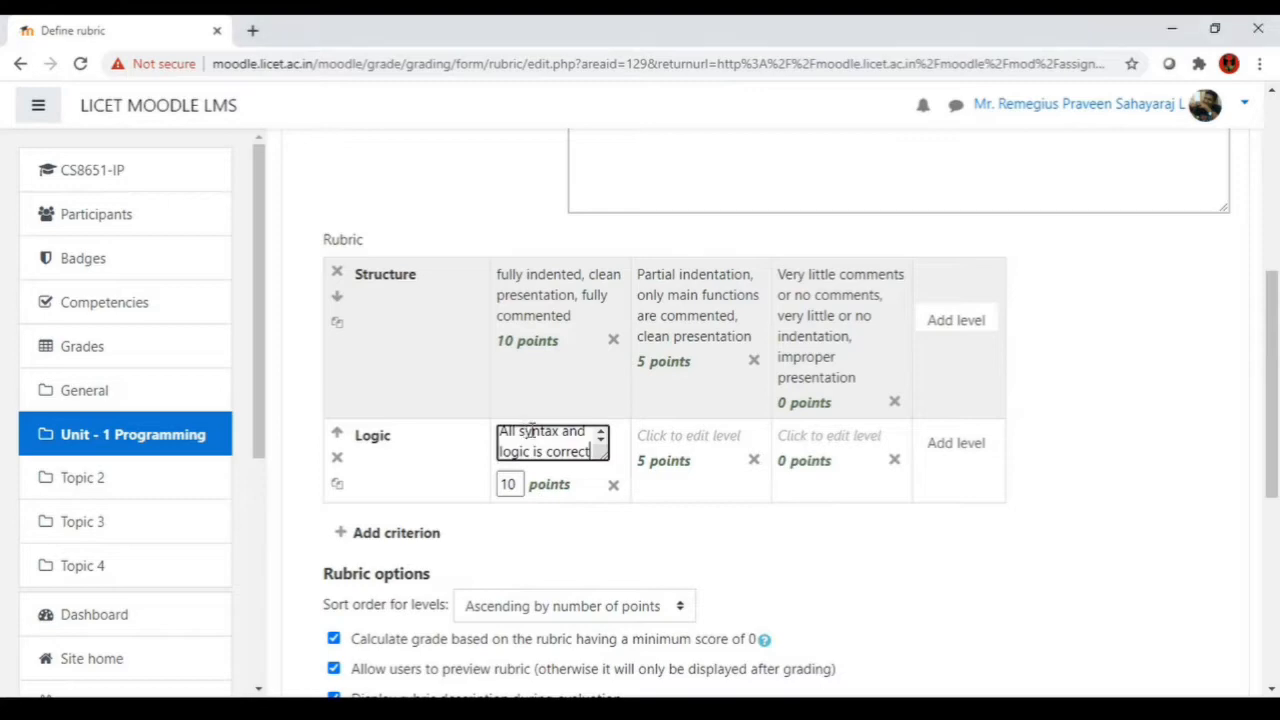
# Step: Describe Logic's 5-point level as "Syntax is correct but logic is partially correct" and its 0-point level as "Syntax is wrong or total logic is wrong"
pyautogui.click(666, 445)
pyautogui.hotkey('ctrl', 'v')
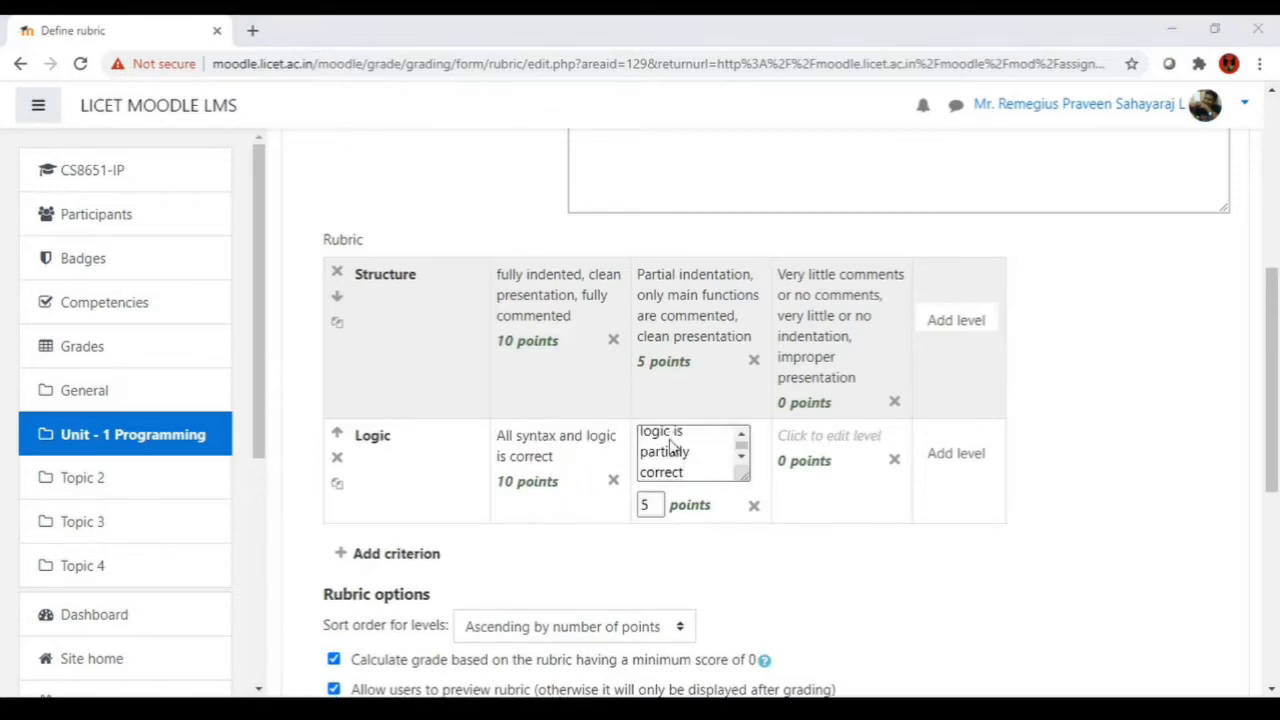
pyautogui.click(672, 440)
pyautogui.click(800, 435)
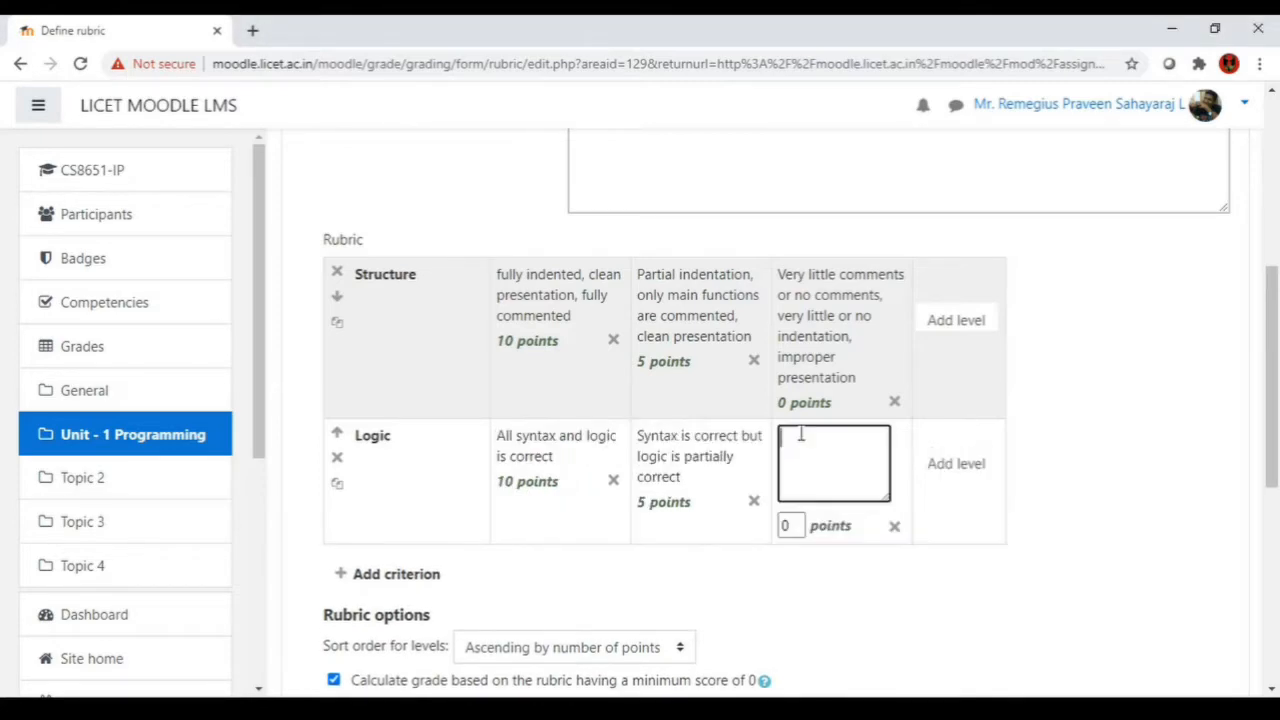
pyautogui.write('Syntax is wrong or total logic is wrong')
# Step: Add a third criterion named "Snapshot" and describe its 10-point level as "Covers all requirements perfecty"
pyautogui.click(410, 576)
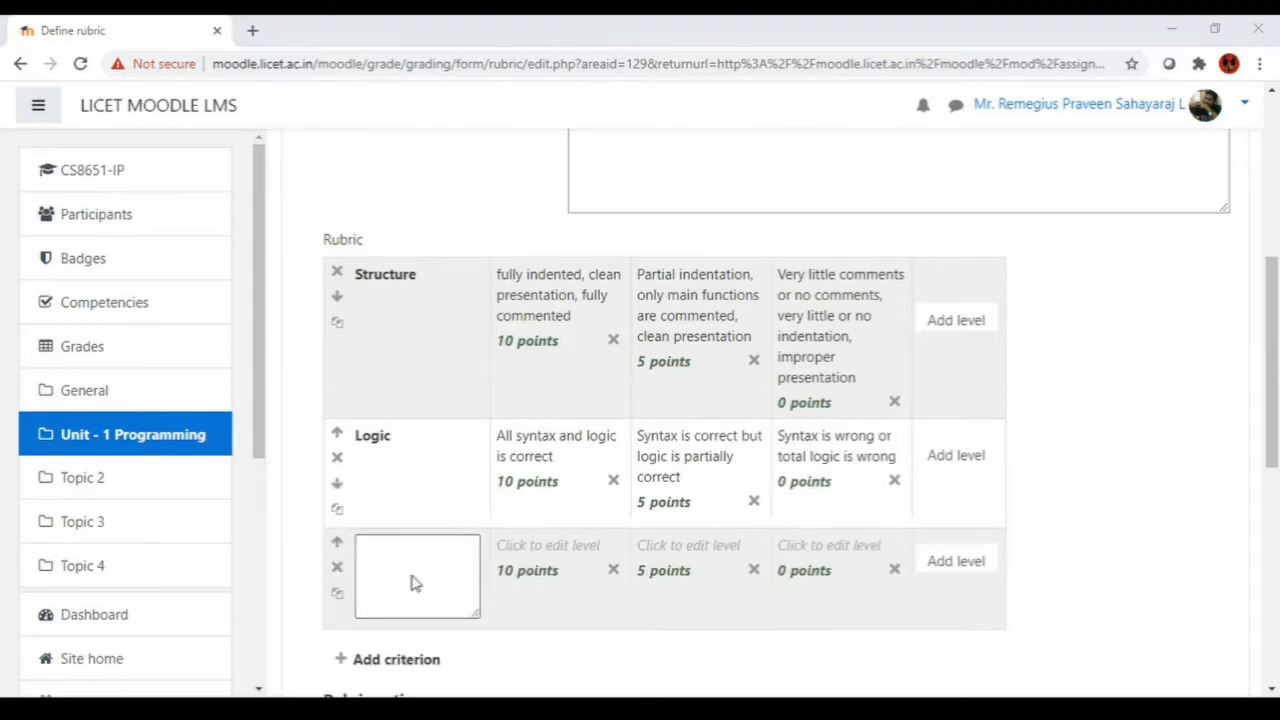
pyautogui.click(412, 575)
pyautogui.write('Snapshot')
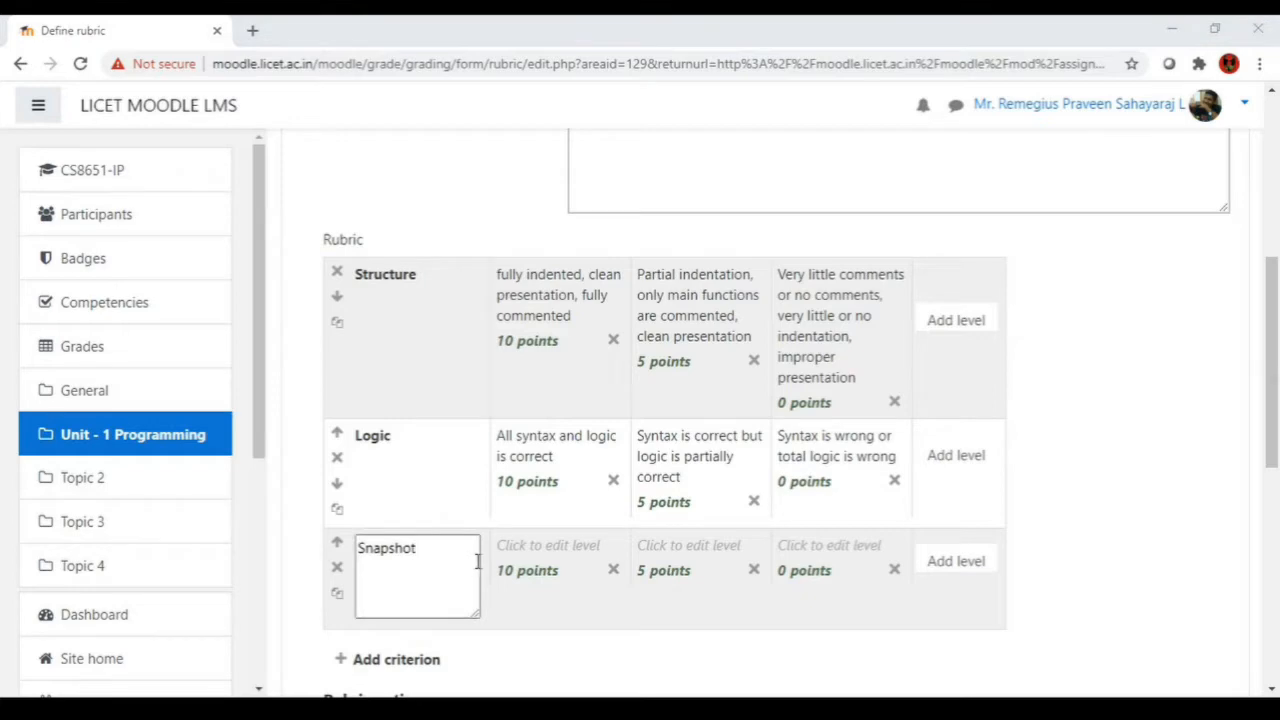
pyautogui.click(426, 550)
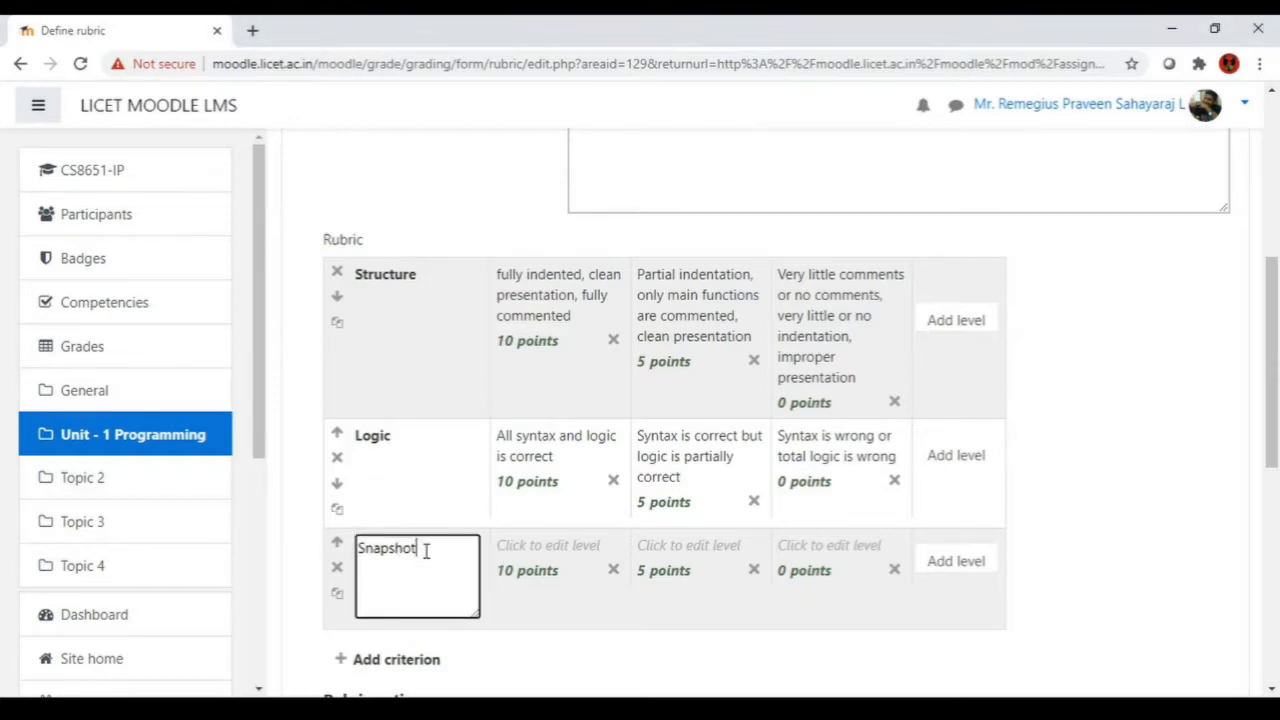
pyautogui.click(535, 541)
pyautogui.hotkey('ctrl', 'v')
pyautogui.hotkey('alt', 'Tab')
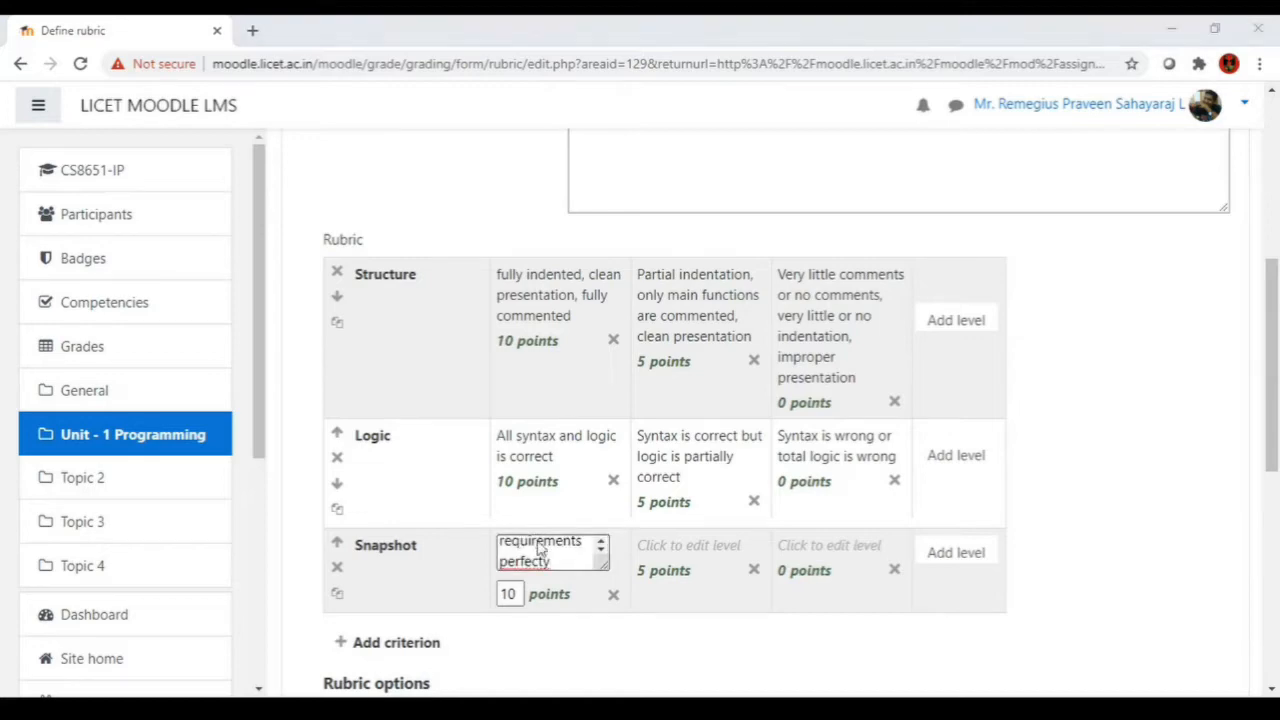
pyautogui.hotkey('alt', 'Tab')
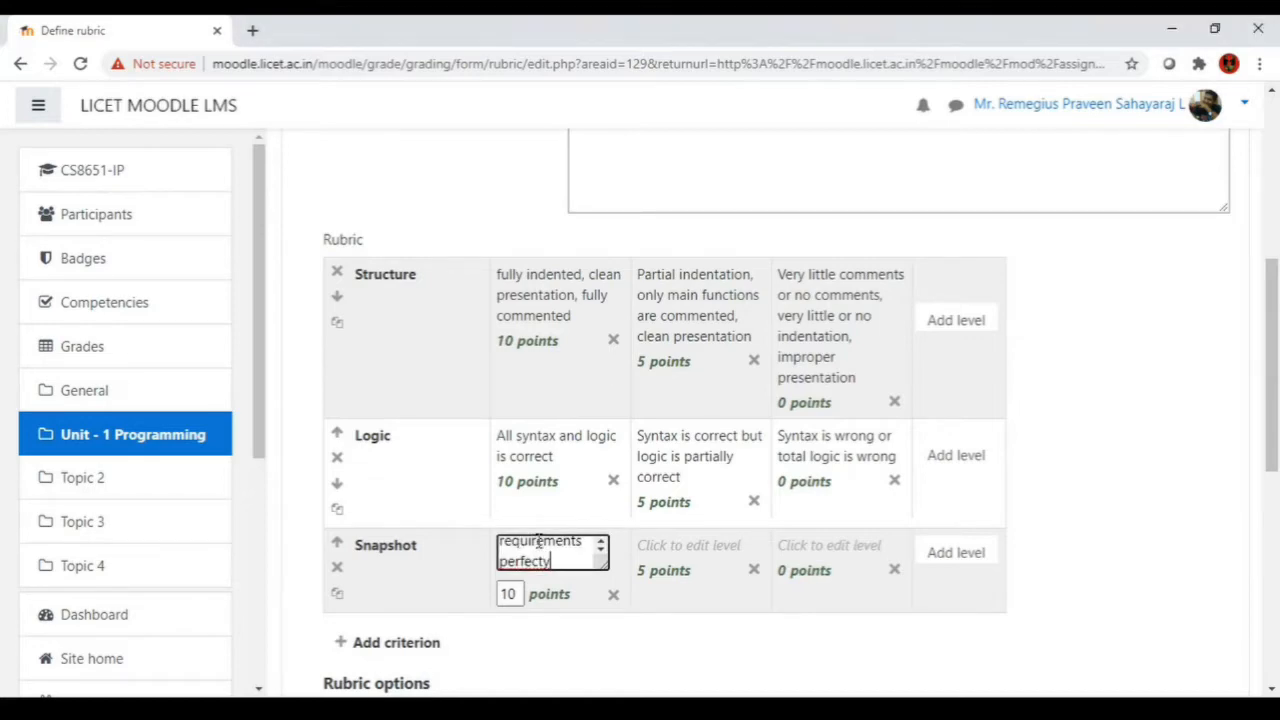
# Step: Describe Snapshot's 5-point level as "Covers all requirement partially" and its 0-point level as "Doesn't cover more than half of the requirements"
pyautogui.click(655, 543)
pyautogui.write('Covers all requirement partially')
pyautogui.hotkey('alt', 'Tab')
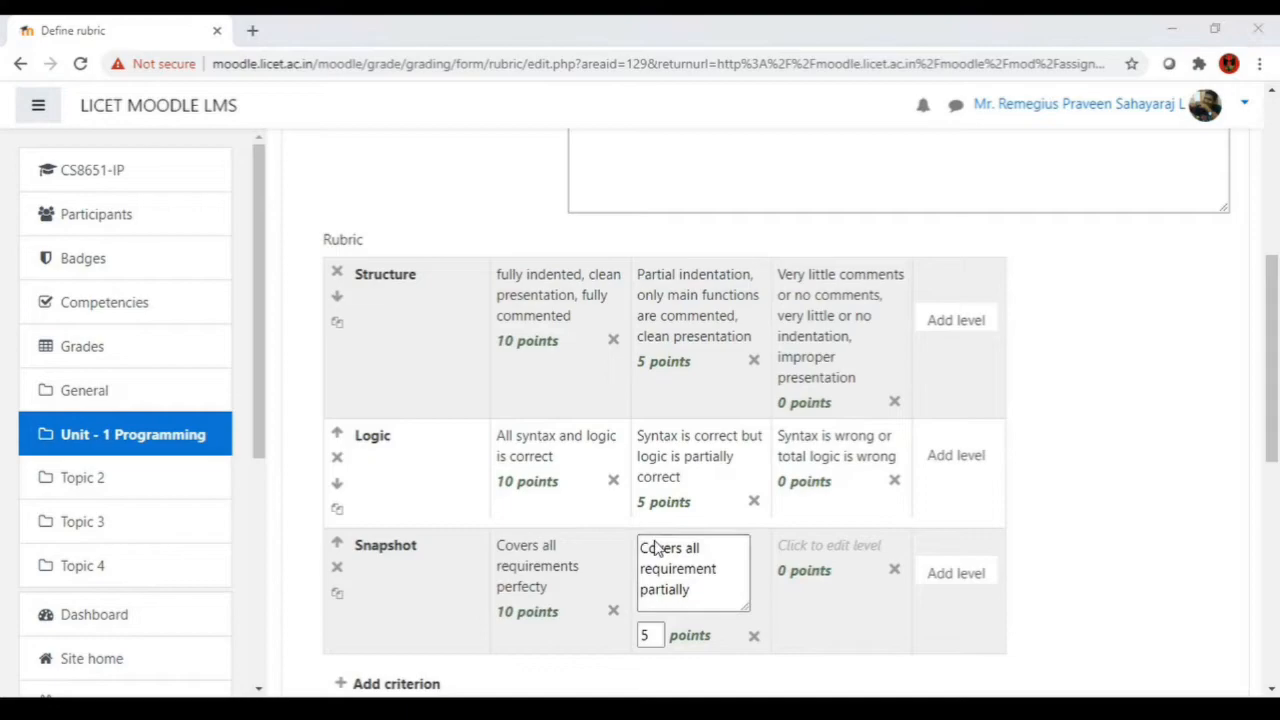
pyautogui.hotkey('alt', 'Tab')
pyautogui.click(828, 546)
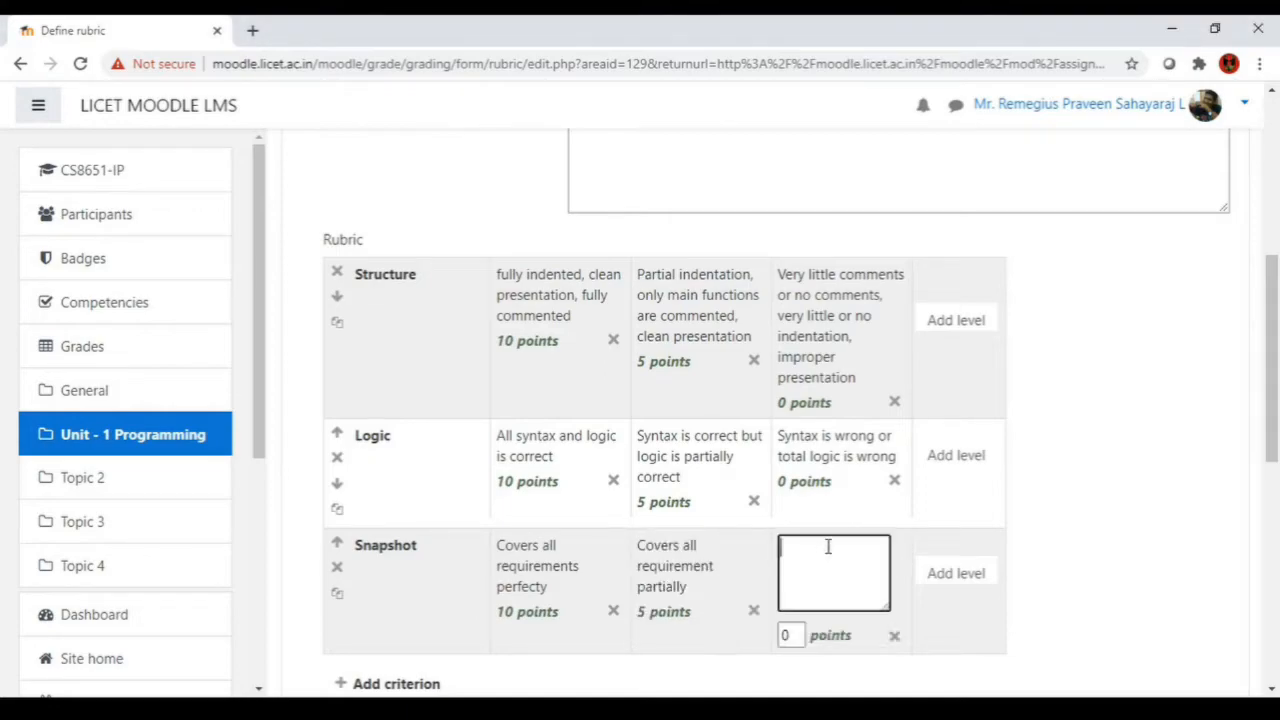
pyautogui.write("Doesn't cover more than half of the requirements")
pyautogui.click(1105, 575)
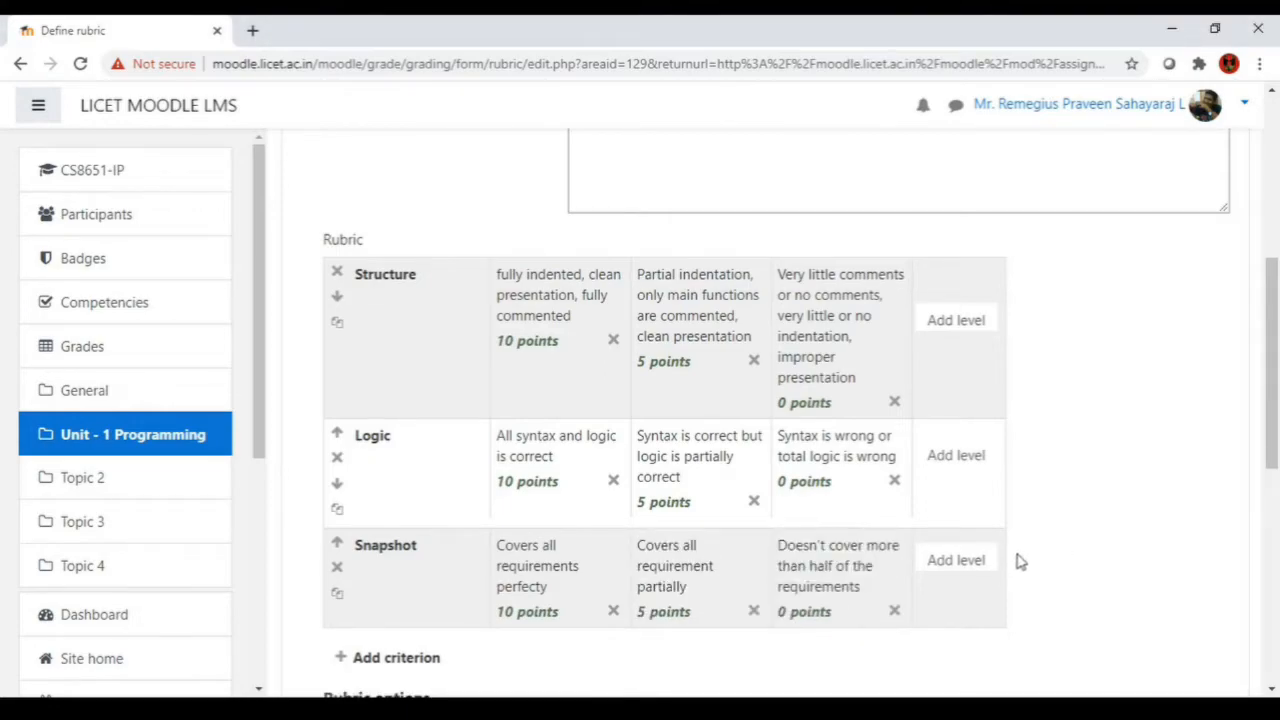
# Step: Set the rubric's sort order for levels to descending by number of points
pyautogui.scroll(-3, 1020, 558)
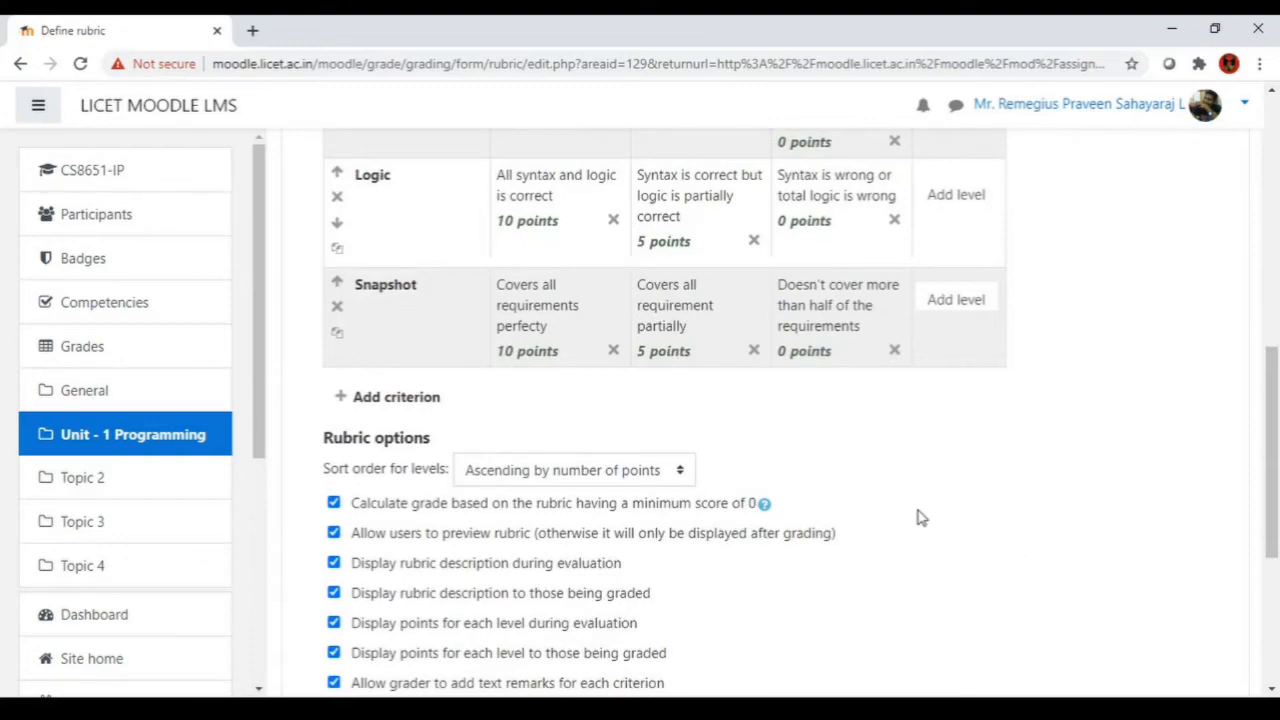
pyautogui.scroll(2, 920, 516)
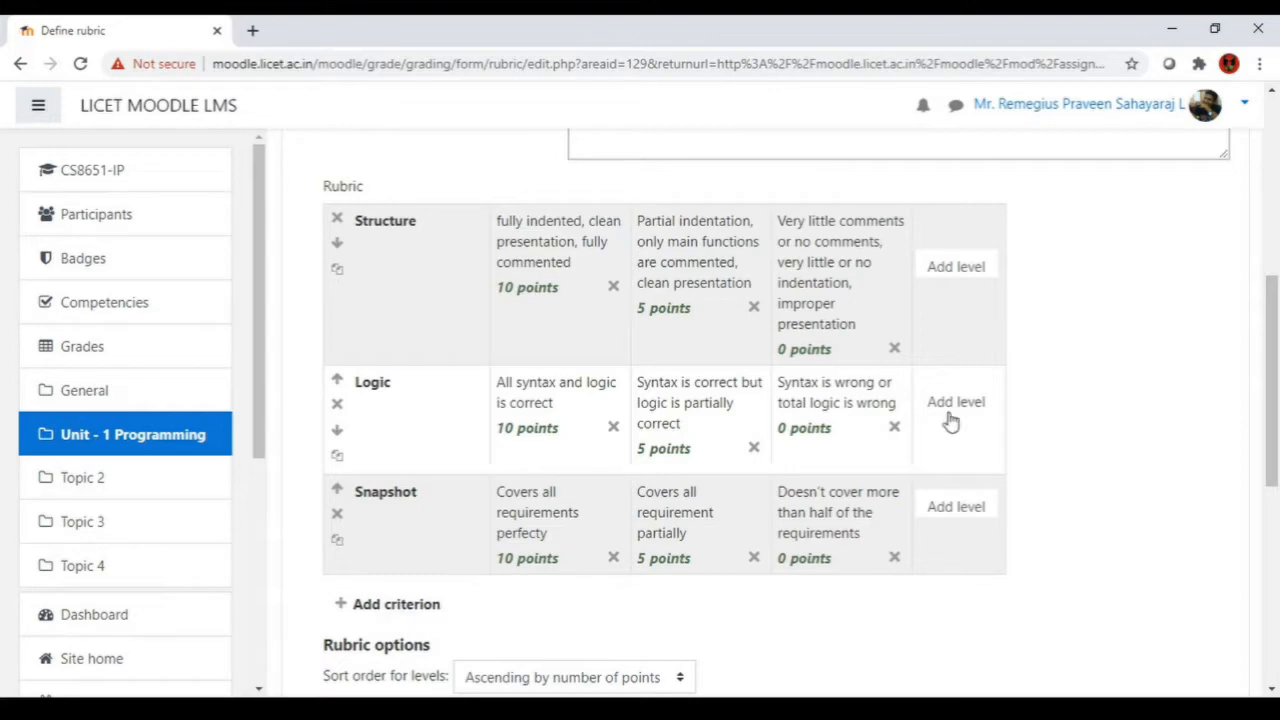
pyautogui.scroll(-2, 1057, 523)
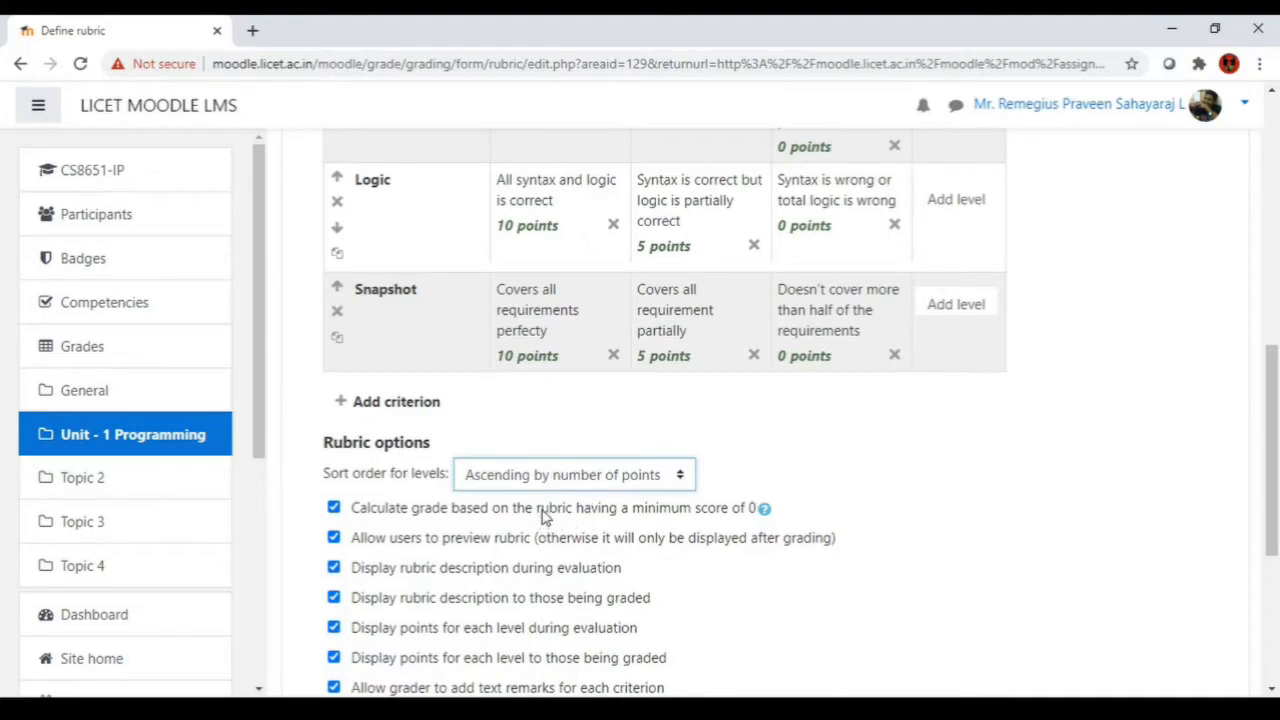
pyautogui.press('Down')
pyautogui.click(828, 436)
# Step: Switch the rubric's sort order for levels back to ascending by number of points
pyautogui.scroll(2, 828, 436)
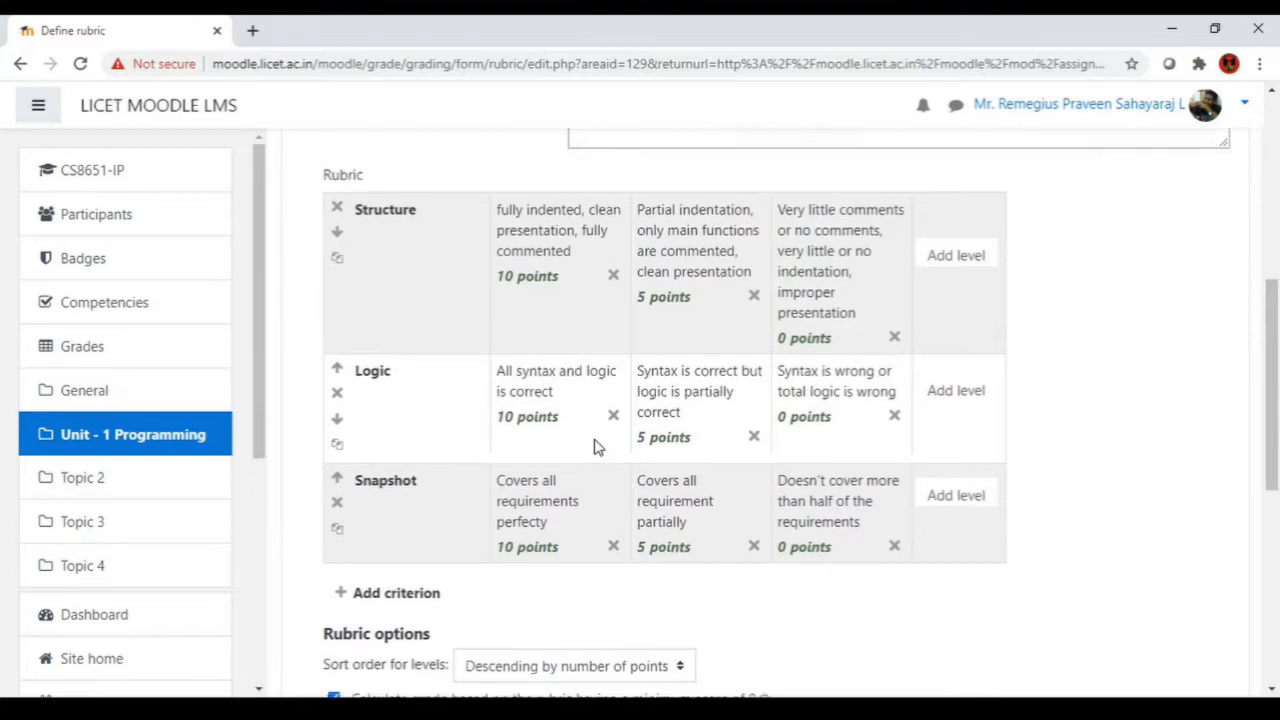
pyautogui.scroll(-1, 594, 446)
pyautogui.scroll(2, 594, 446)
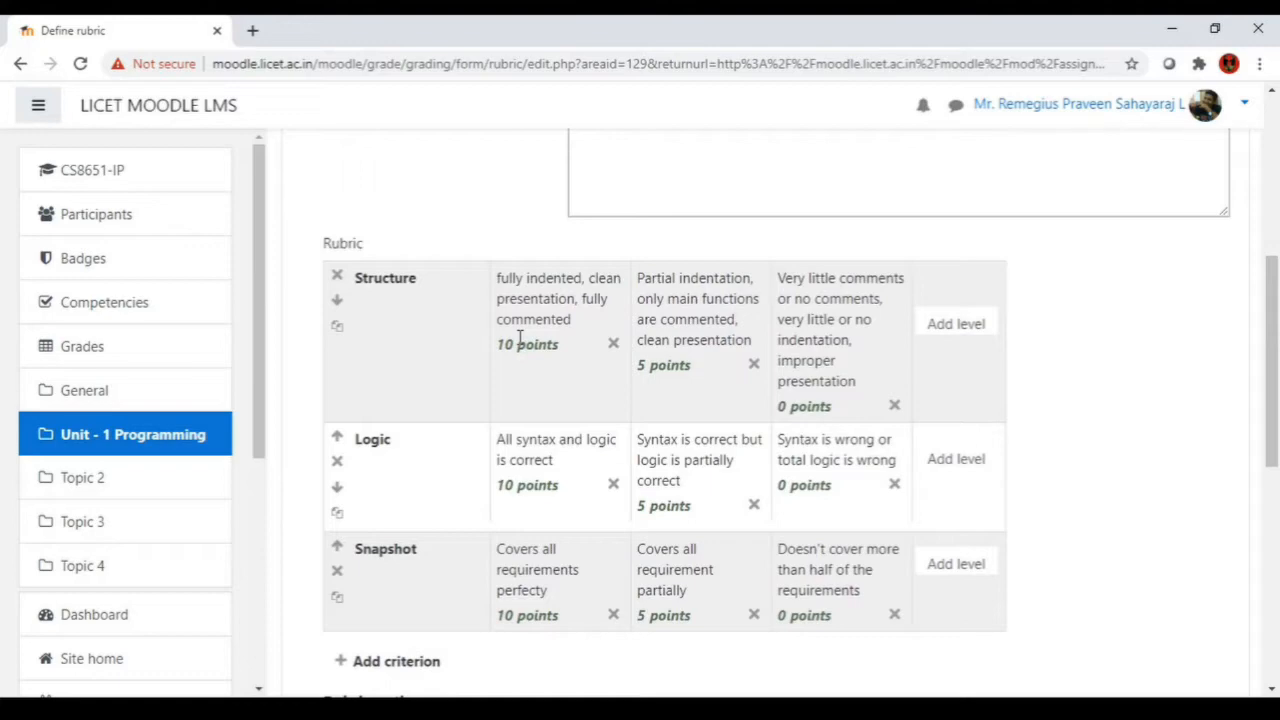
pyautogui.scroll(-3, 677, 357)
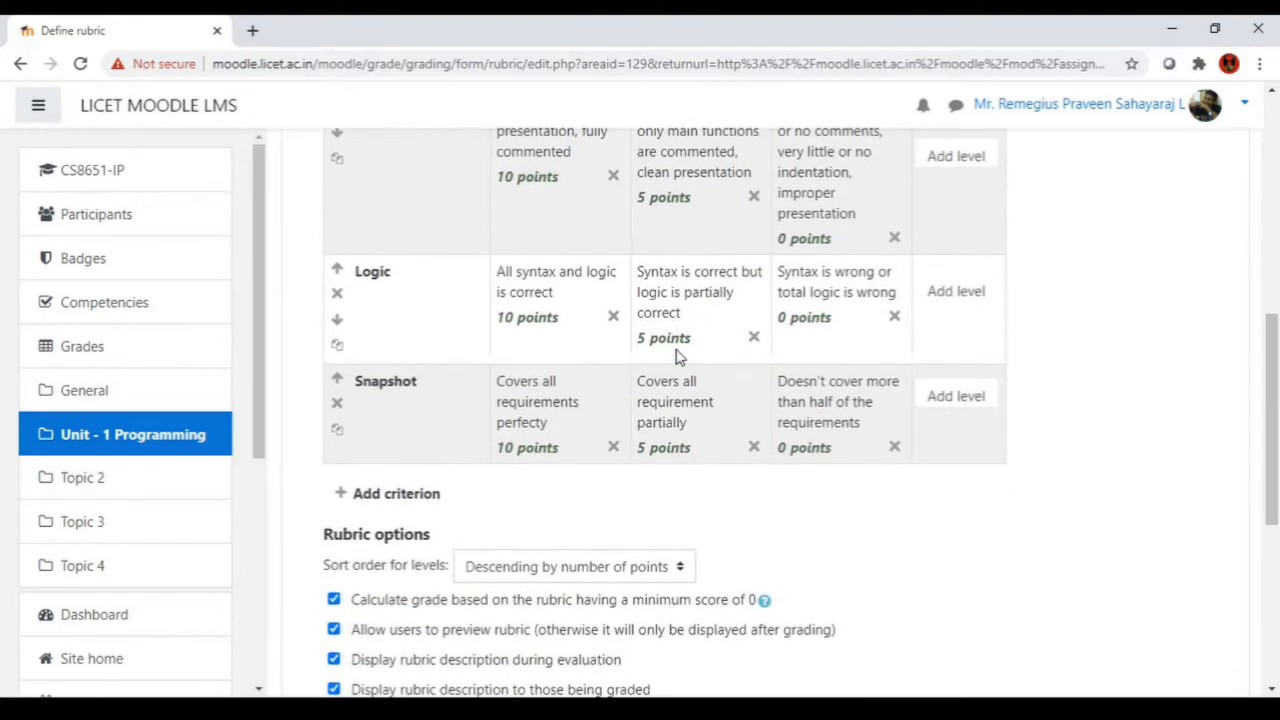
pyautogui.click(610, 566)
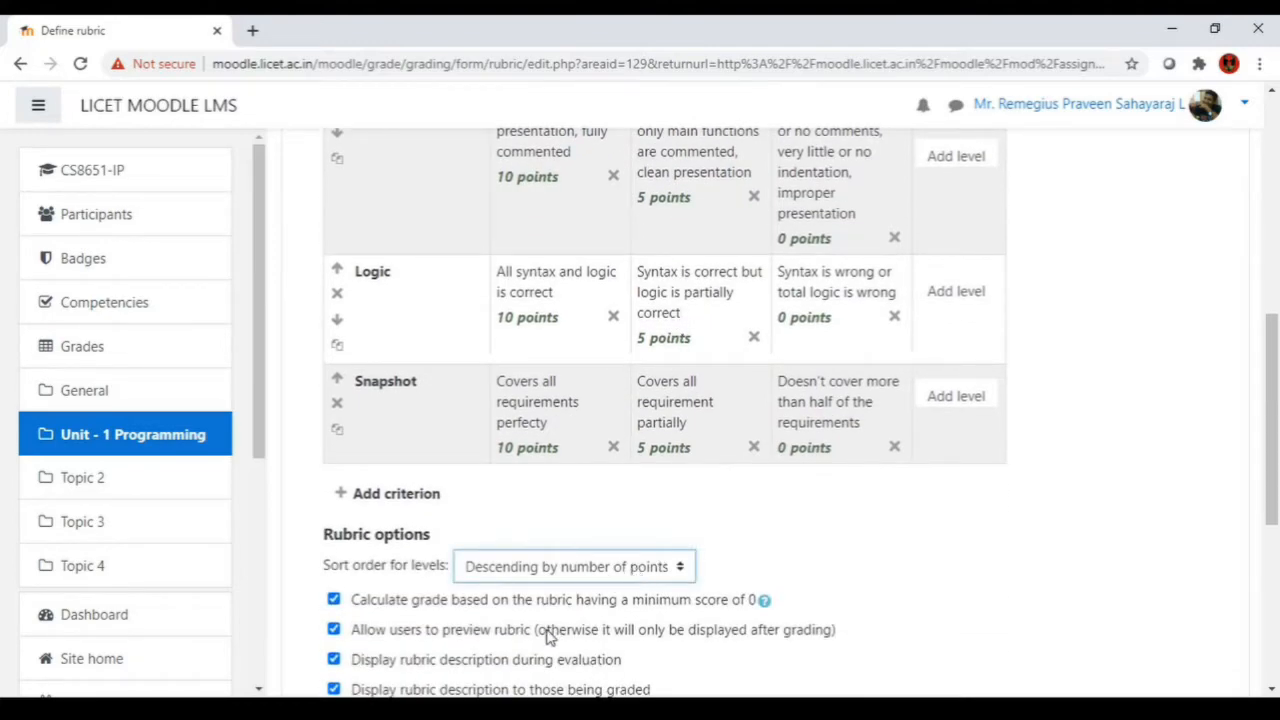
pyautogui.click(554, 620)
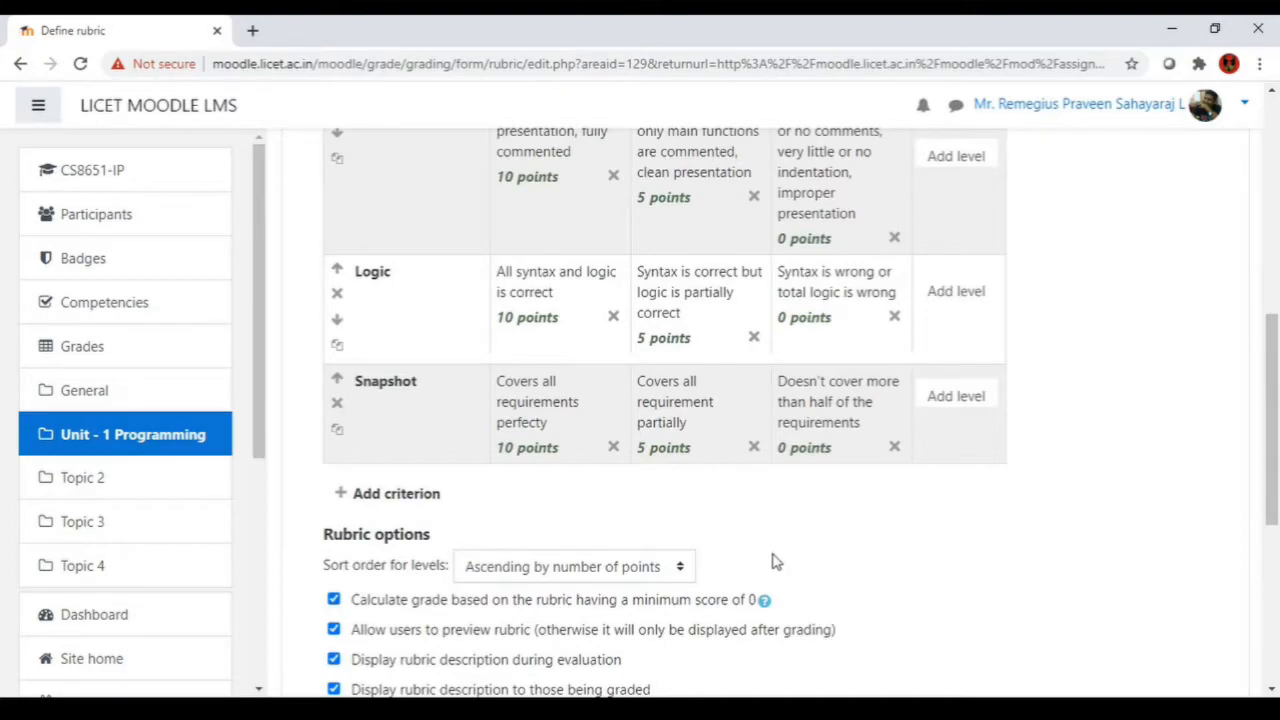
# Step: Change the sort order for the rubric's levels to descending by number of points
pyautogui.scroll(-3, 772, 562)
pyautogui.click(643, 375)
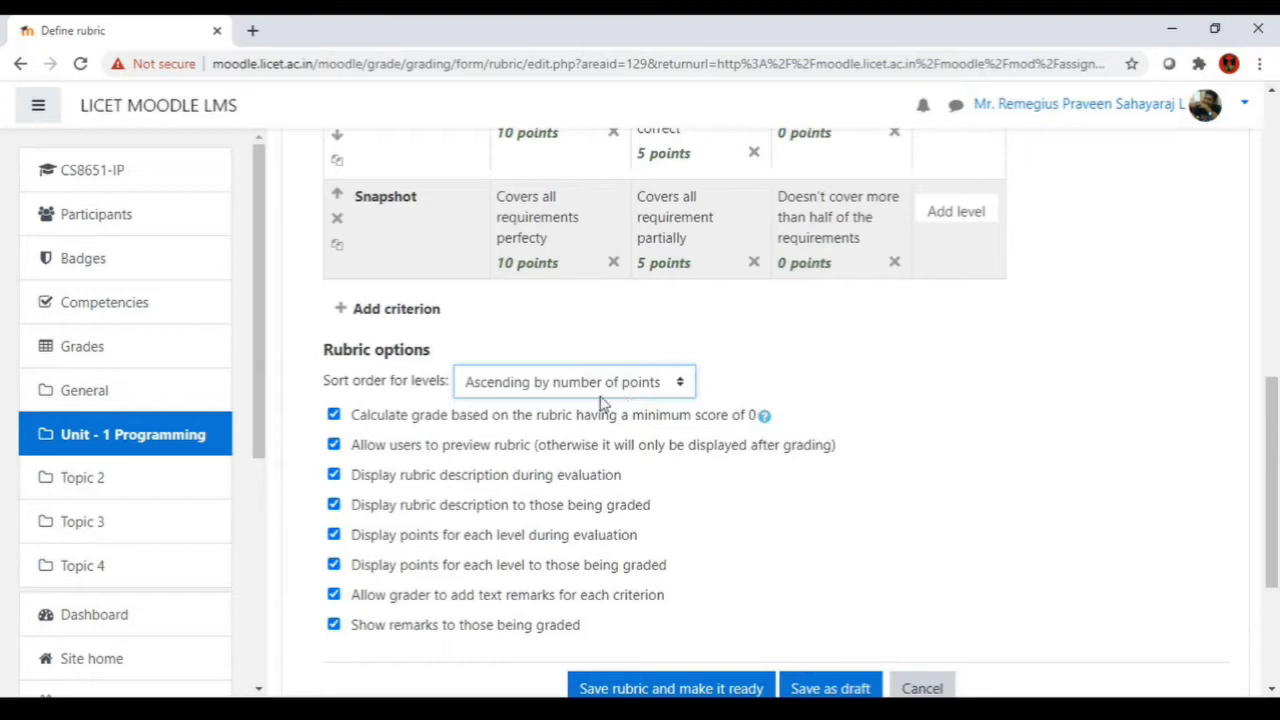
pyautogui.click(586, 420)
pyautogui.click(868, 364)
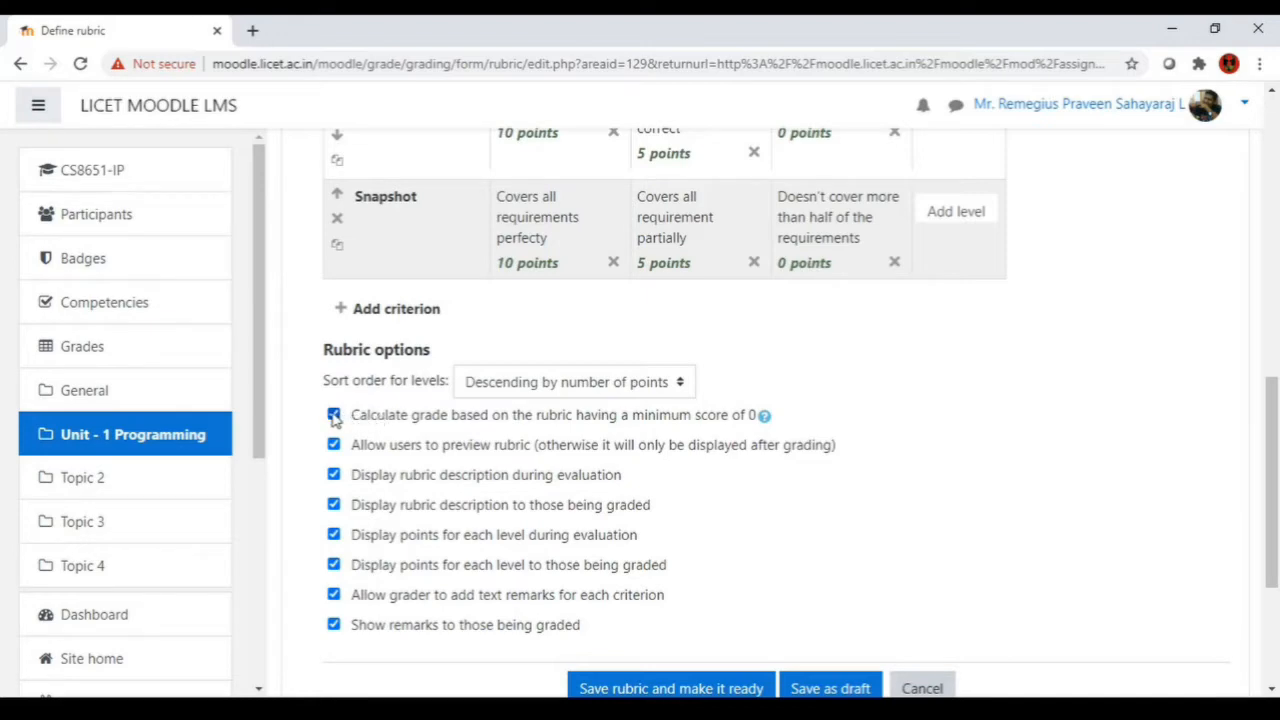
# Step: Turn off calculating the grade based on a minimum score of 0, then save the rubric and make it ready
pyautogui.click(334, 415)
pyautogui.scroll(-2, 940, 487)
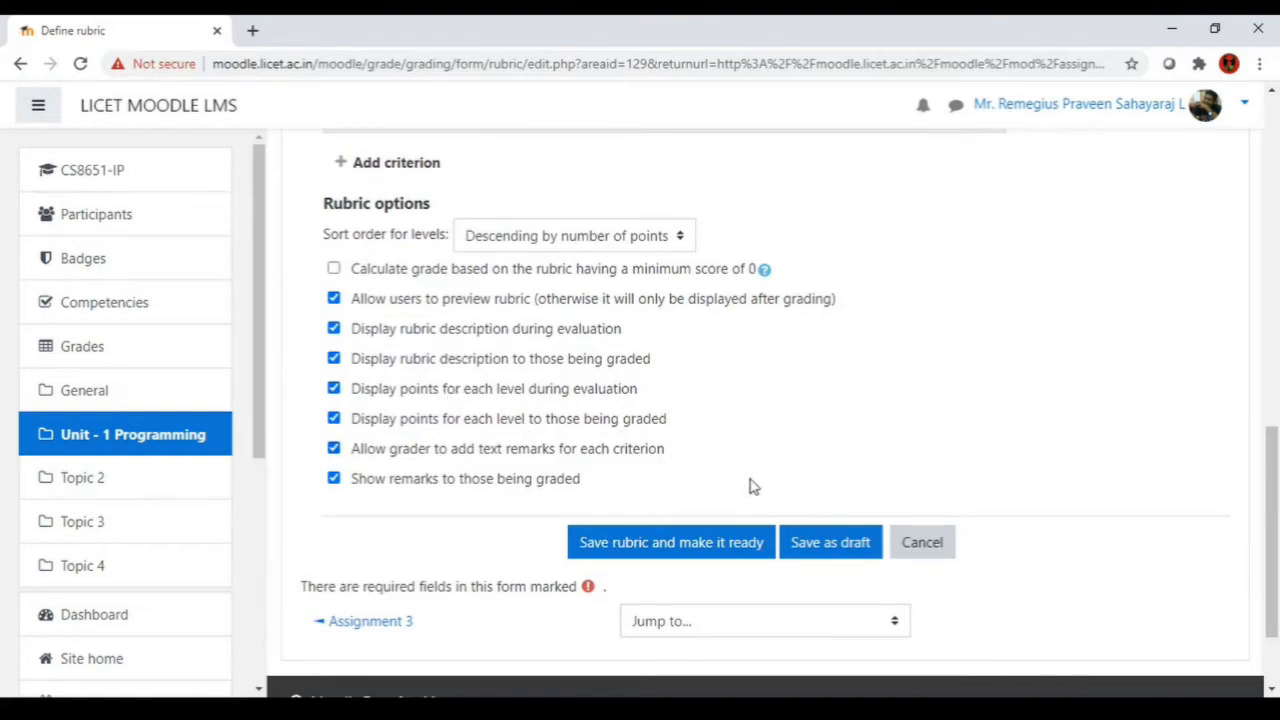
pyautogui.click(715, 548)
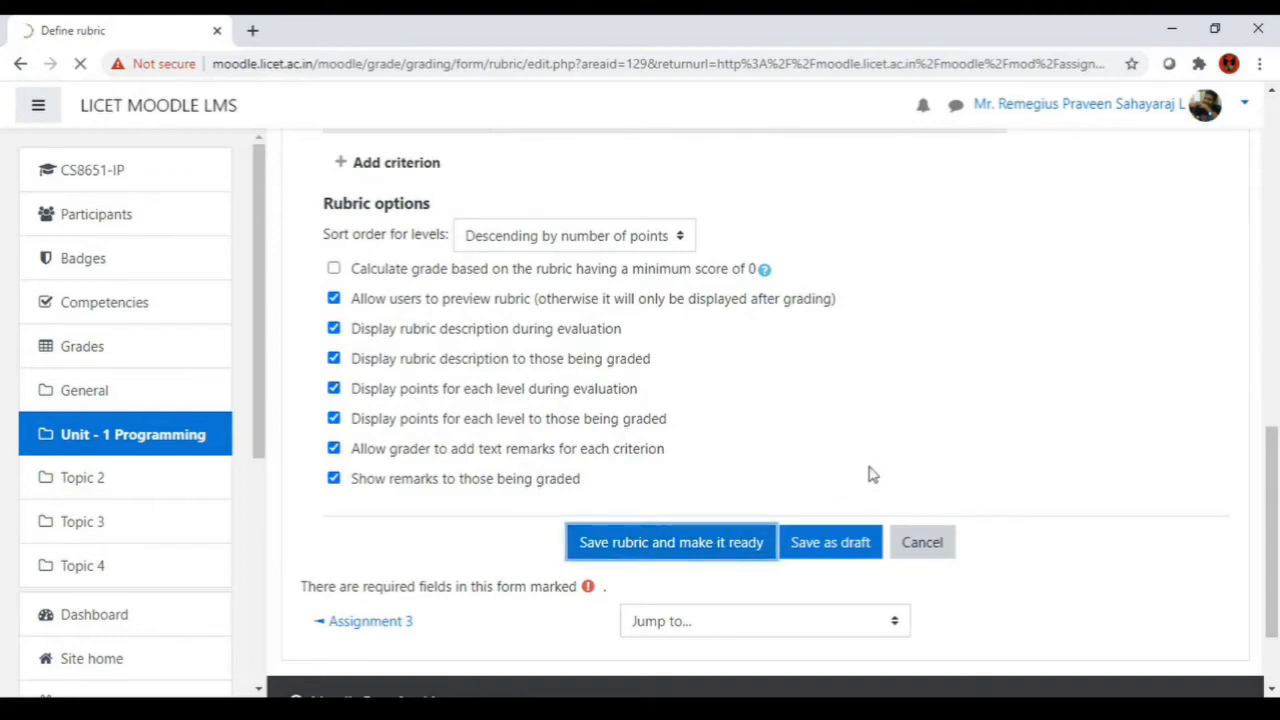
# Step: Open the settings of Assignment 4 for editing
pyautogui.scroll(-3, 837, 511)
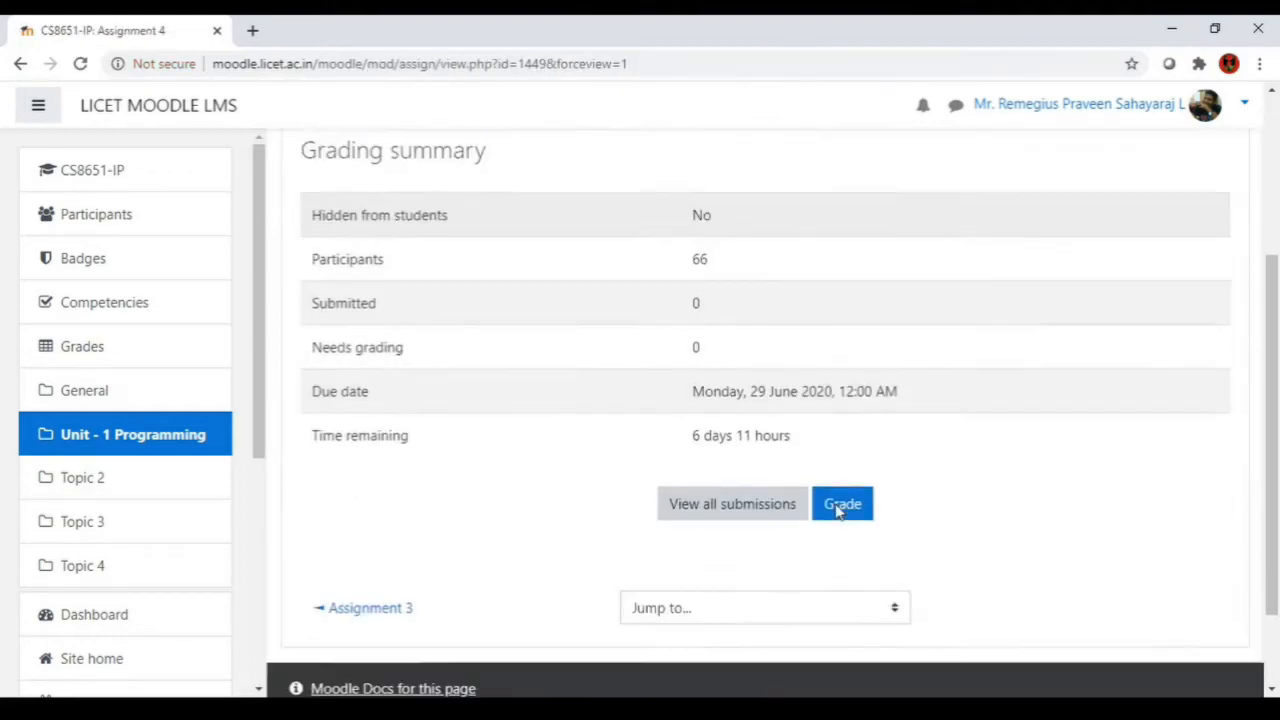
pyautogui.scroll(2, 837, 511)
pyautogui.scroll(-2, 837, 511)
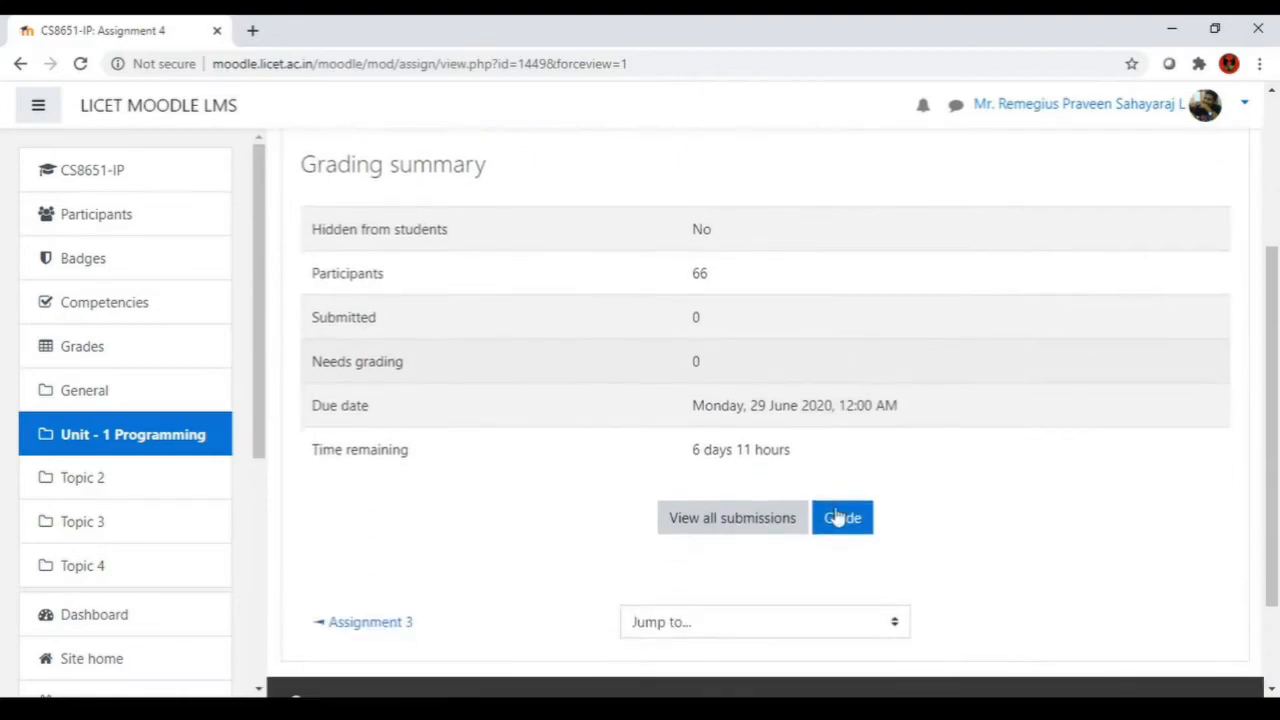
pyautogui.scroll(1, 782, 397)
pyautogui.scroll(2, 782, 397)
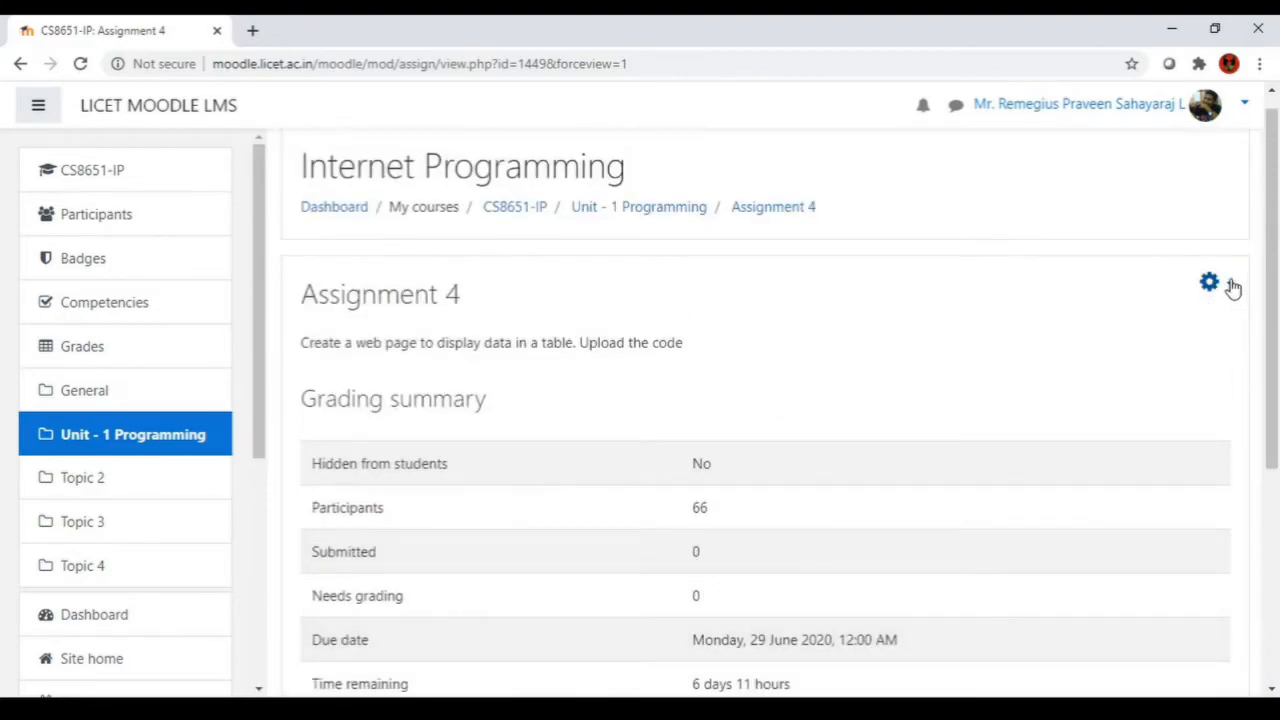
pyautogui.click(1229, 285)
pyautogui.click(1096, 330)
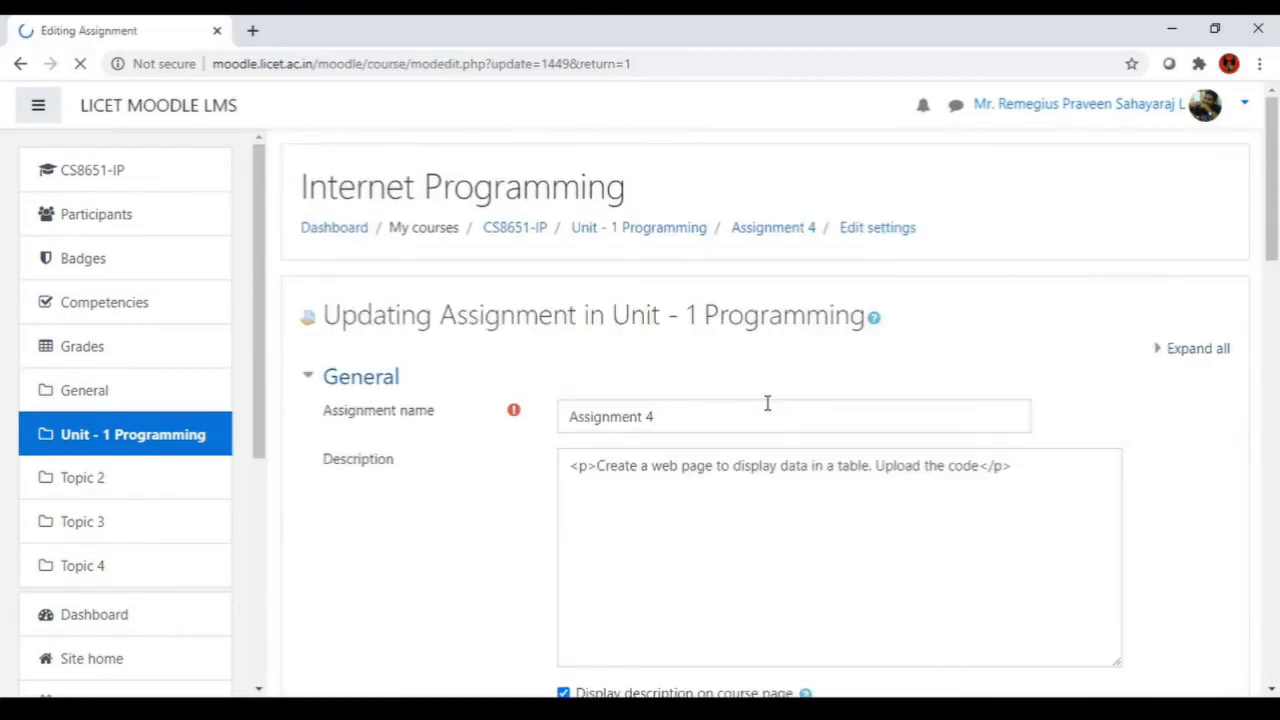
# Step: Extend the assignment description's last sentence to read "Upload the code as well as the output snapshot"
pyautogui.scroll(-1, 732, 500)
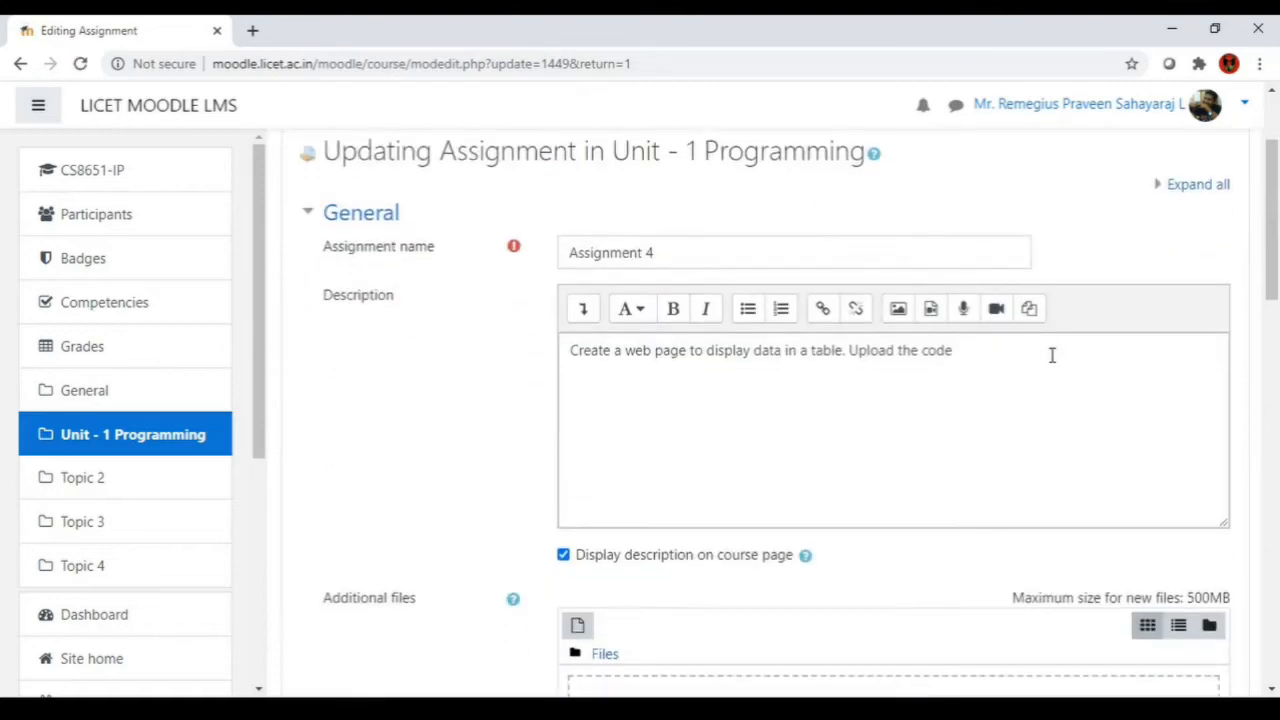
pyautogui.click(988, 354)
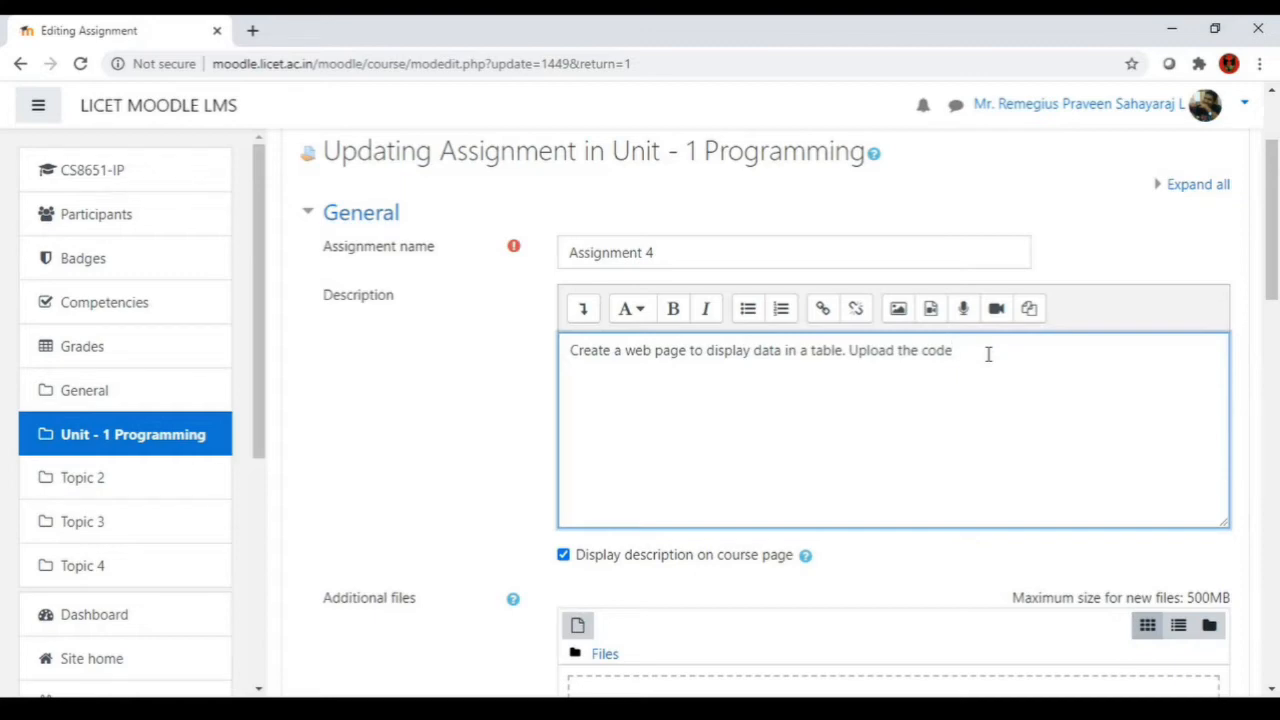
pyautogui.press('Left')
pyautogui.press('Left')
pyautogui.press('Left')
pyautogui.press('Left')
pyautogui.press('Left')
pyautogui.press('Left')
pyautogui.press('Left')
pyautogui.press('Left')
pyautogui.press('Left')
pyautogui.press('Left')
pyautogui.press('Left')
pyautogui.press('Left')
pyautogui.press('Left')
pyautogui.press('Left')
pyautogui.press('Right')
pyautogui.write('as well as the soutput snap')
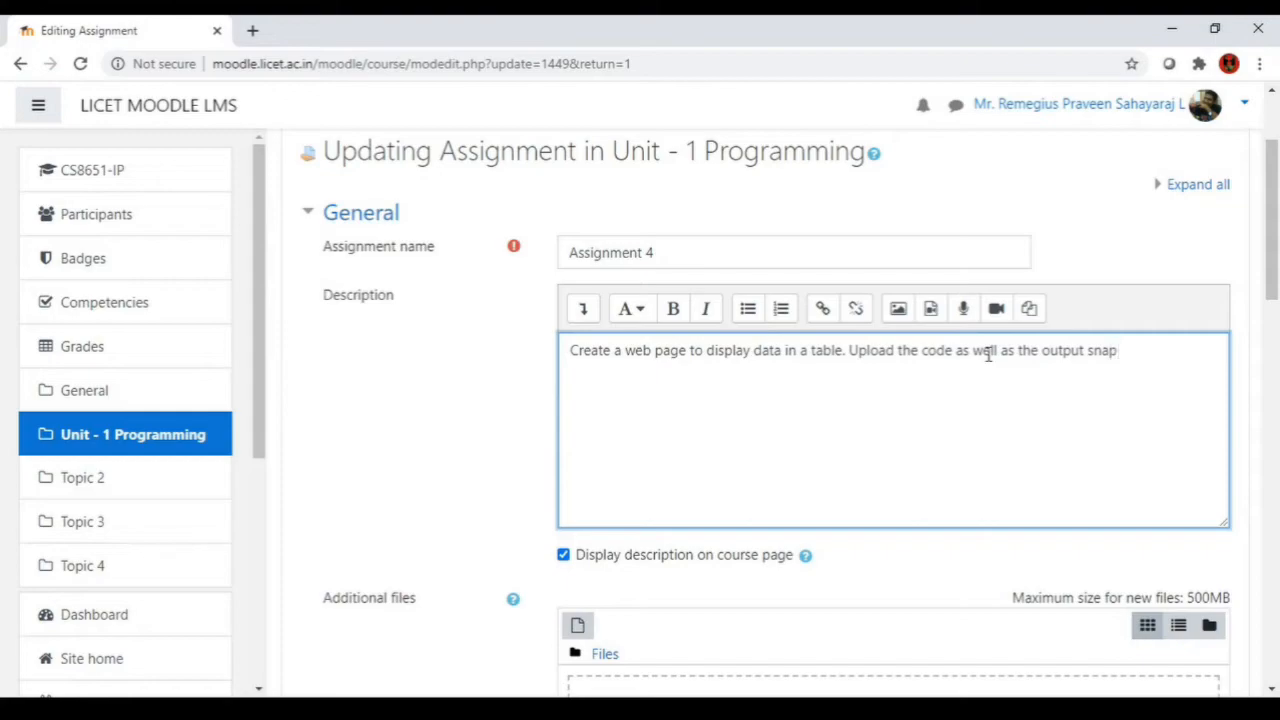
pyautogui.write('shot')
# Step: Save the assignment settings and display Assignment 4
pyautogui.scroll(-2, 843, 429)
pyautogui.scroll(-7, 826, 380)
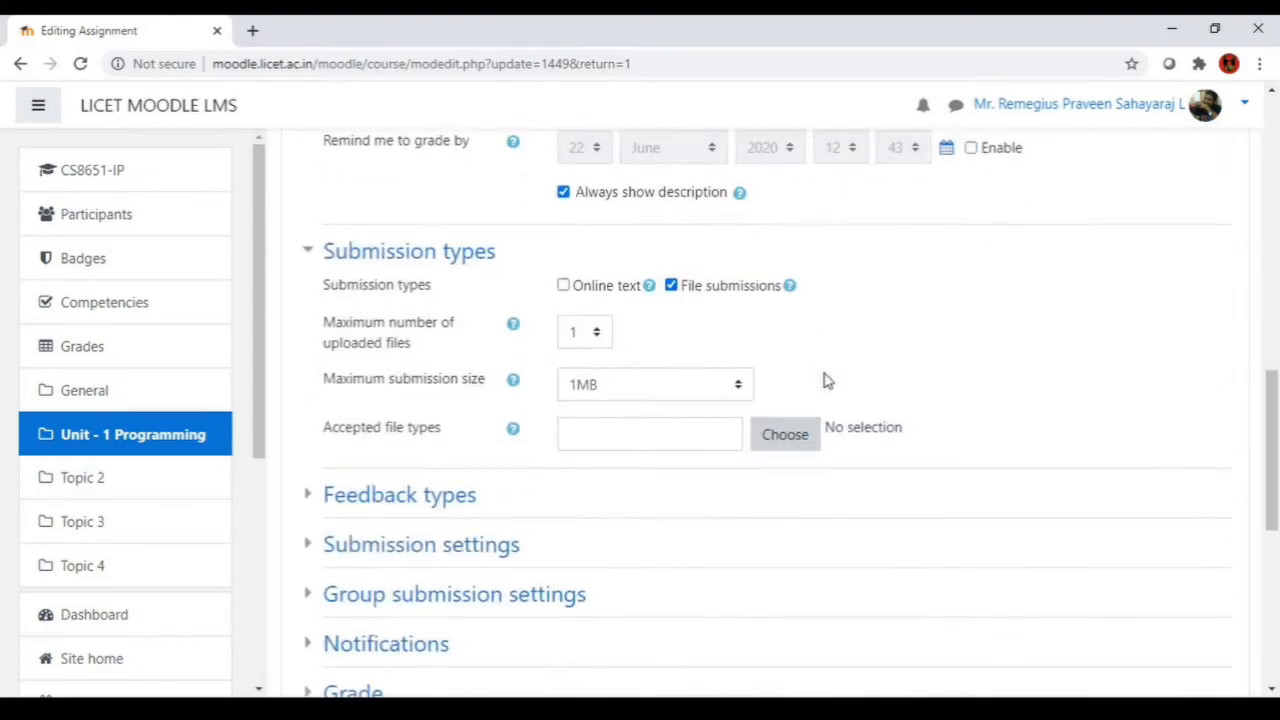
pyautogui.scroll(-6, 826, 380)
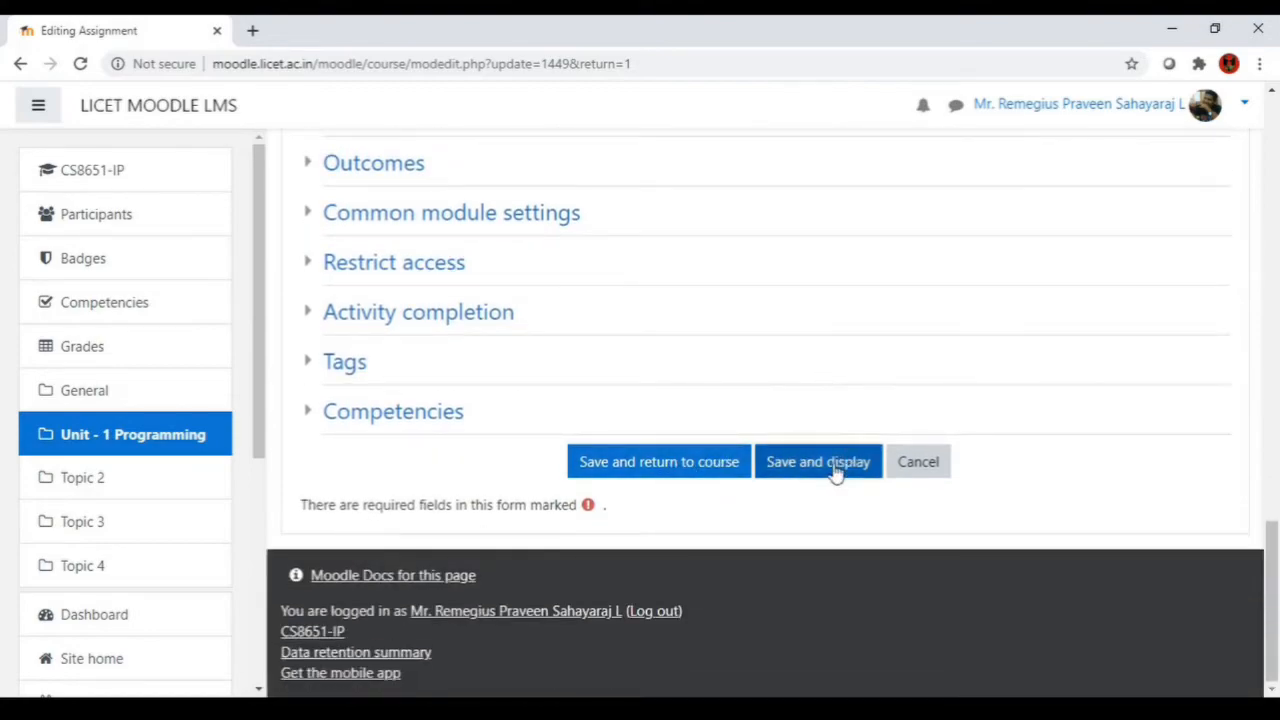
pyautogui.click(836, 468)
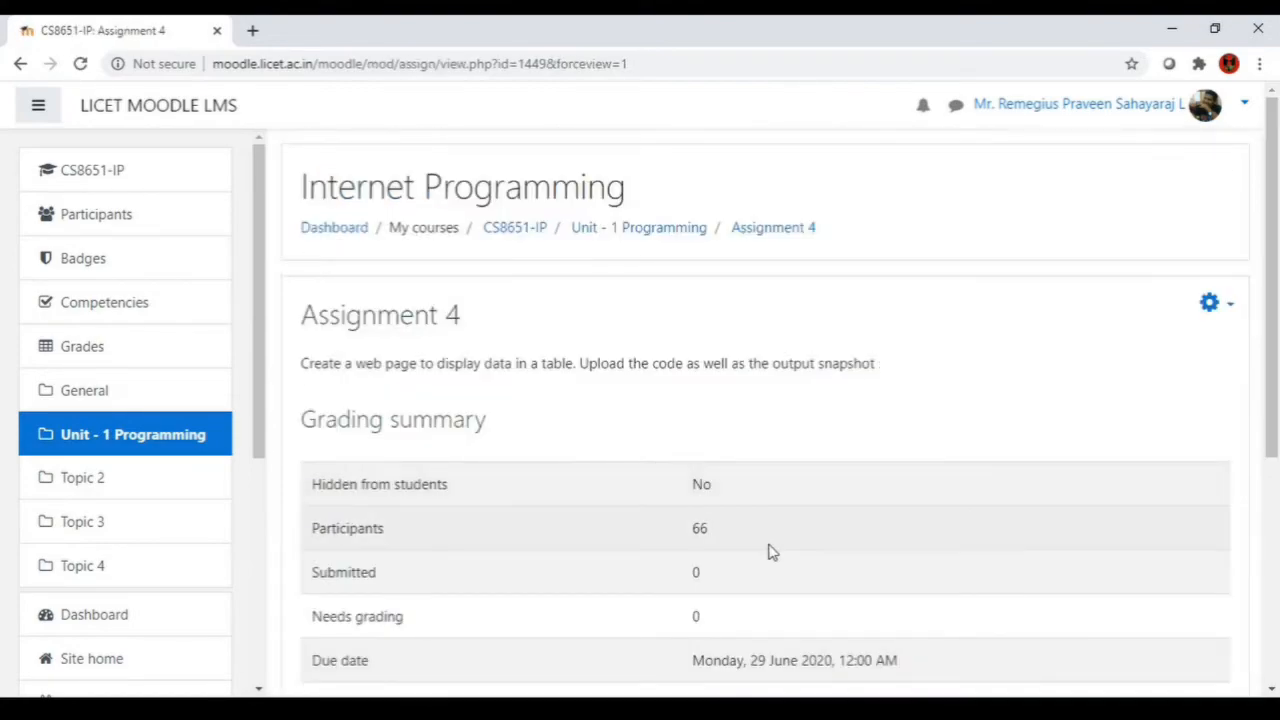
pyautogui.scroll(-3, 770, 552)
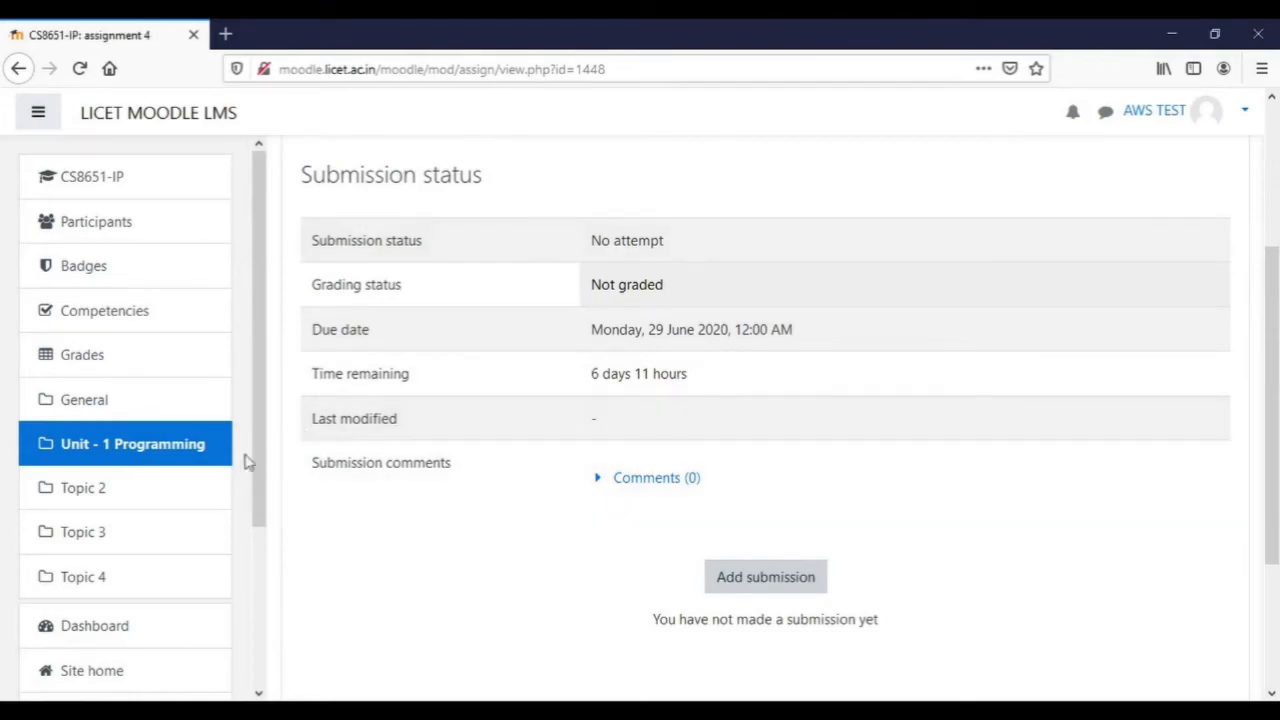
# Step: Switch to the student's Firefox window and open Assignment 4 from Unit - 1 Programming
pyautogui.click(166, 451)
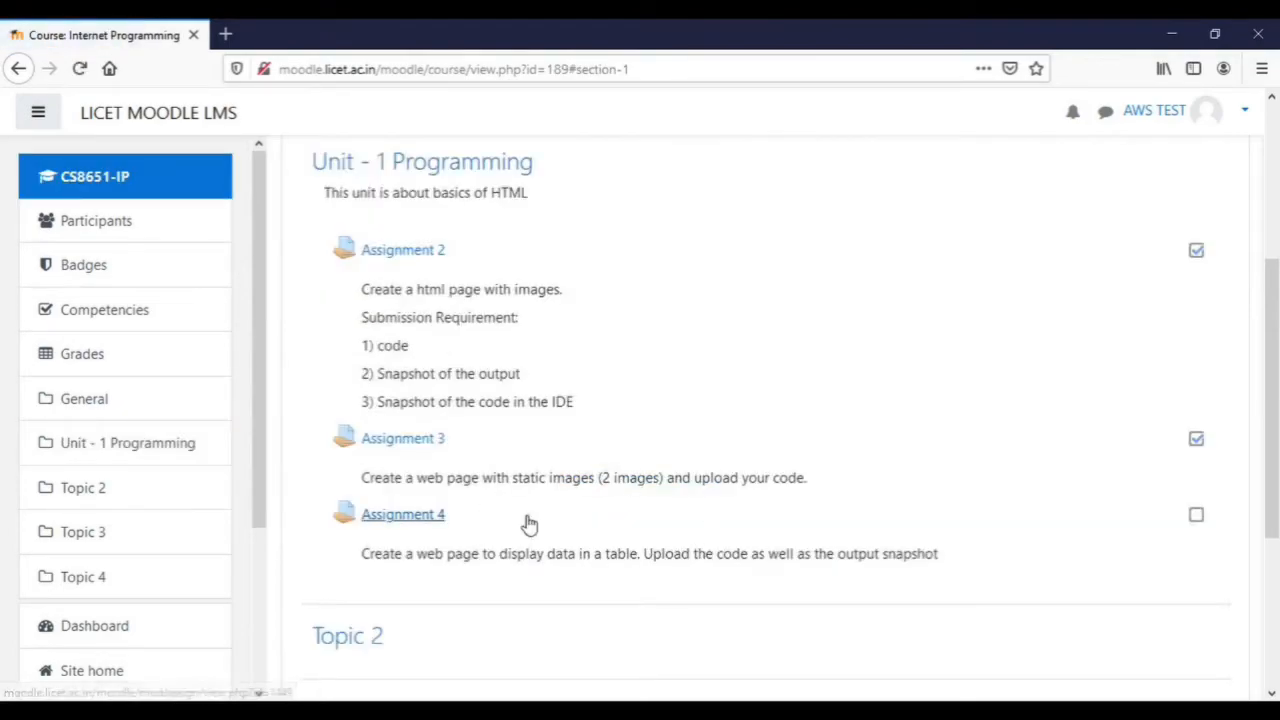
pyautogui.scroll(-2, 460, 400)
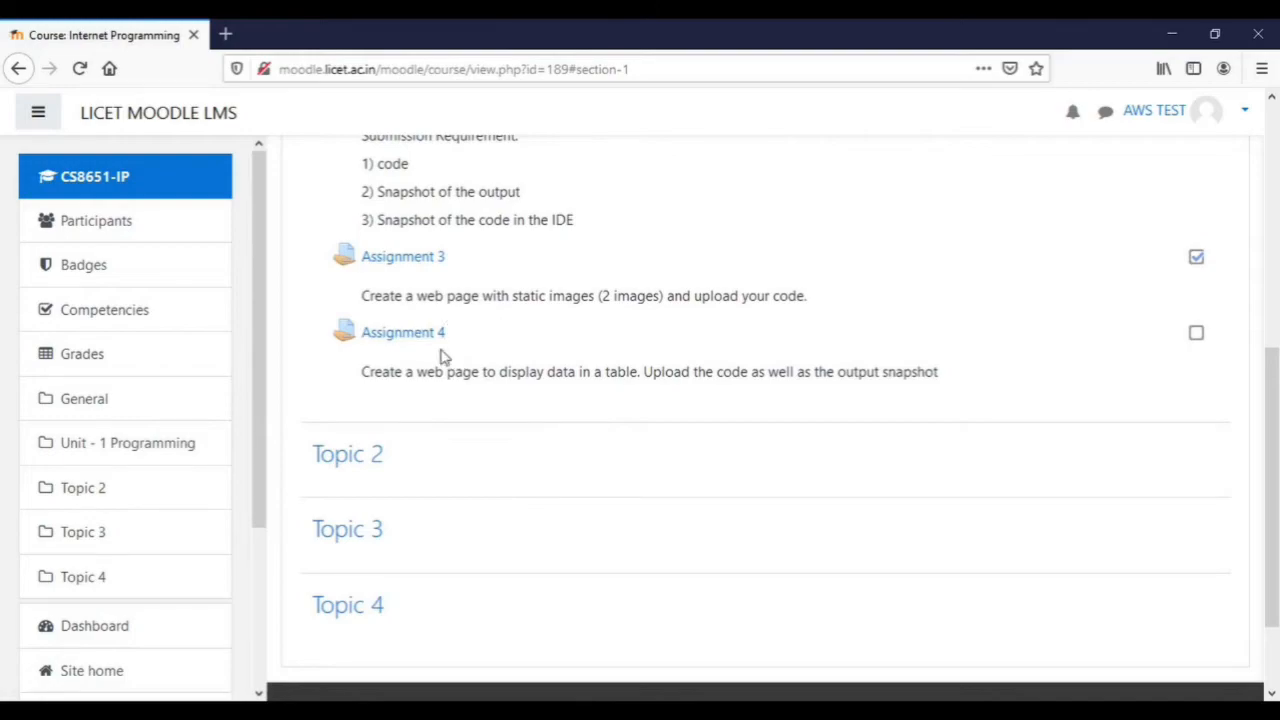
pyautogui.click(420, 340)
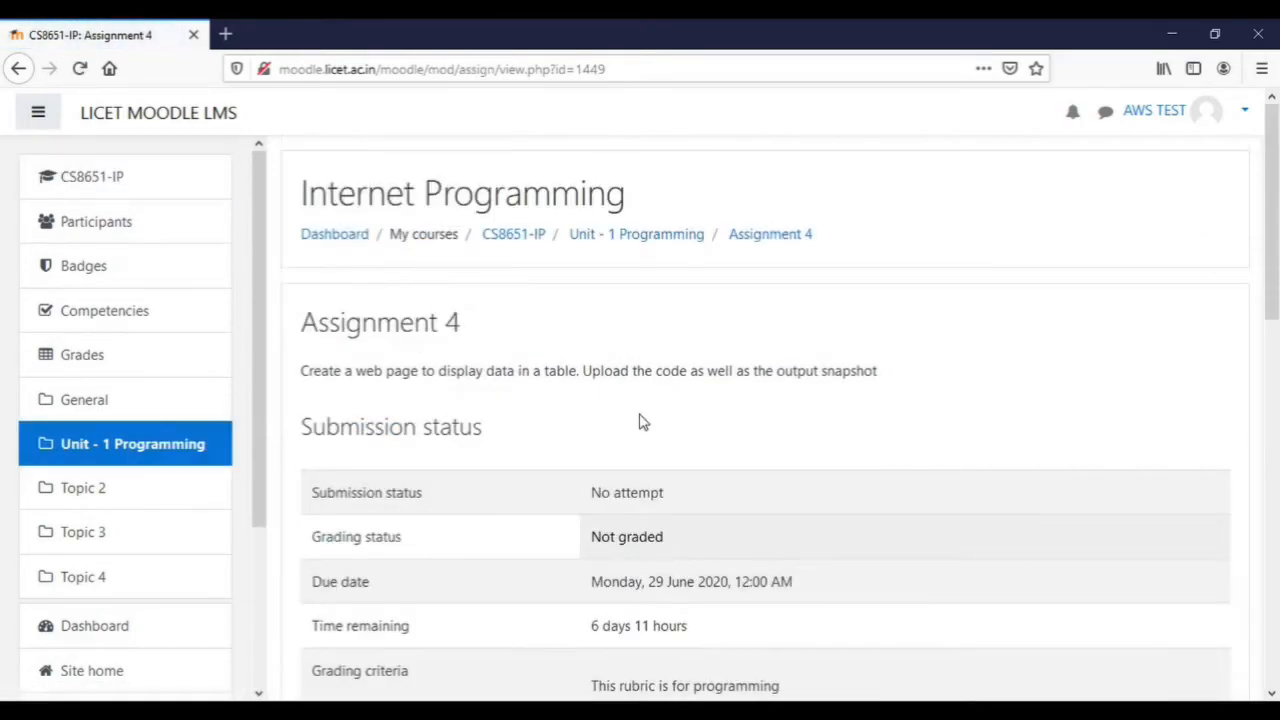
# Step: Examine the submission status and the rubric's Structure, Logic and Snapshot grading criteria as the student sees them
pyautogui.scroll(-2, 640, 423)
pyautogui.scroll(-2, 707, 392)
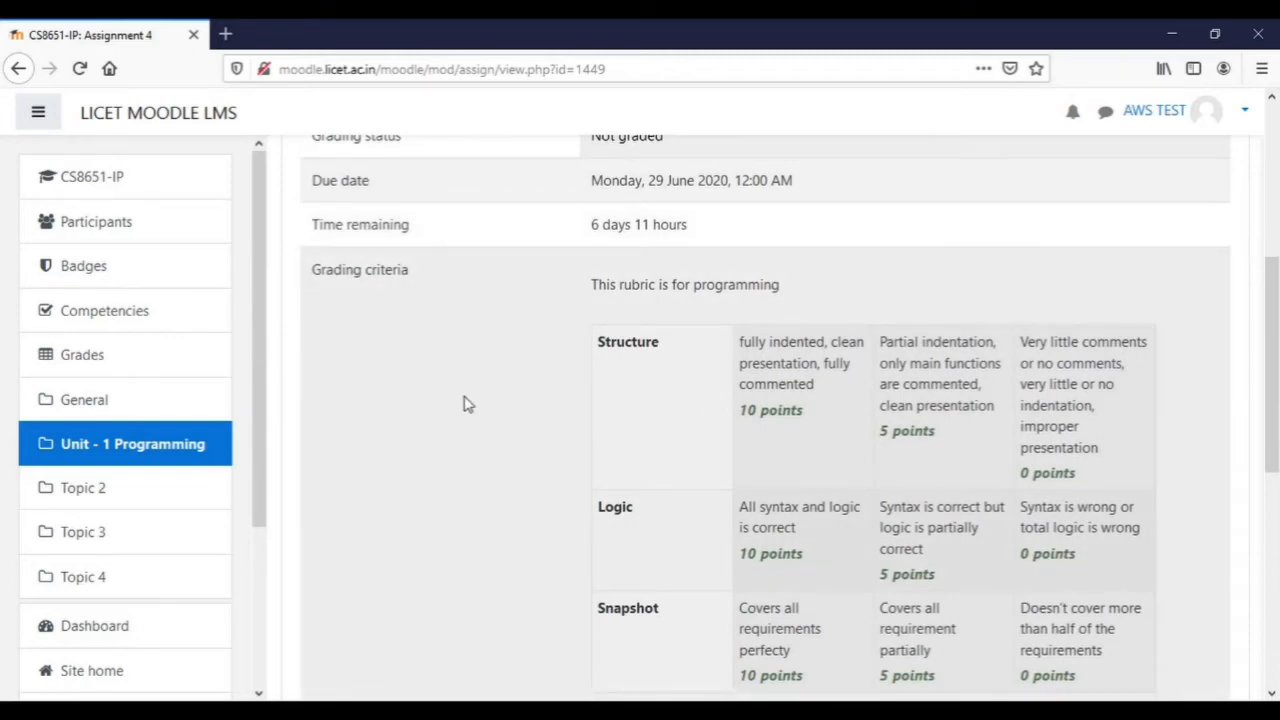
pyautogui.scroll(-2, 463, 403)
pyautogui.scroll(2, 451, 389)
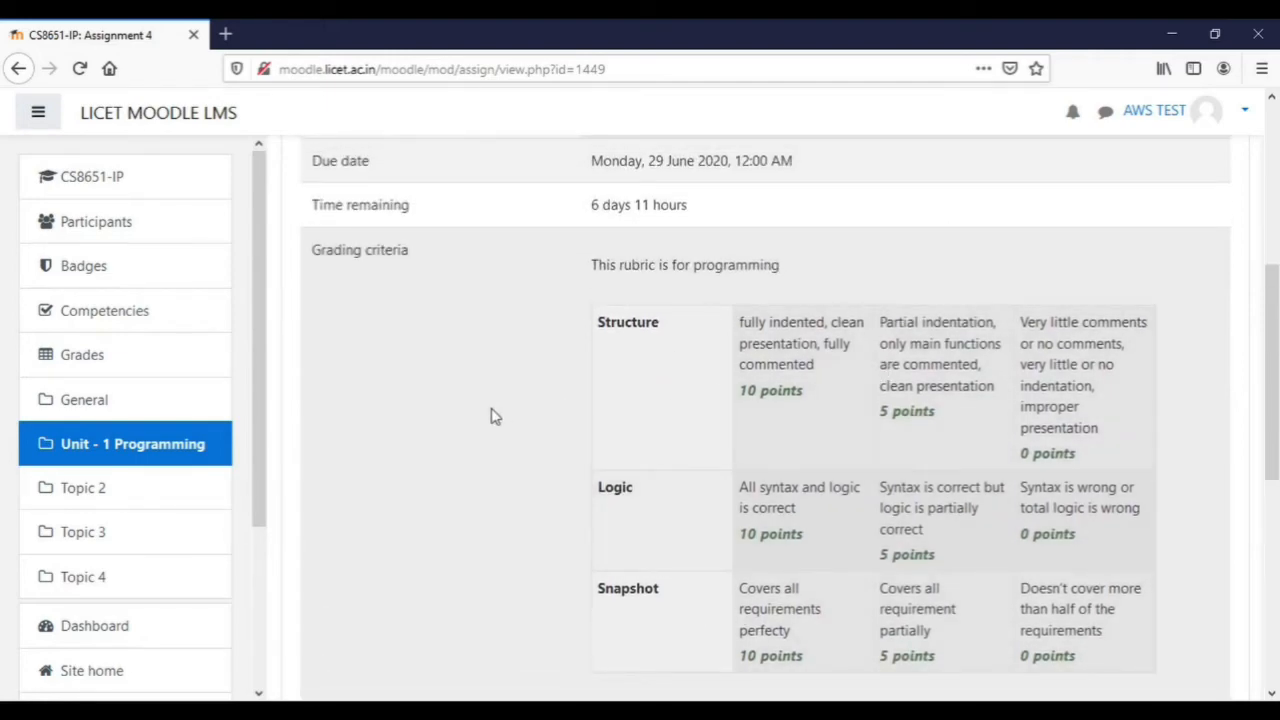
pyautogui.scroll(-2, 490, 416)
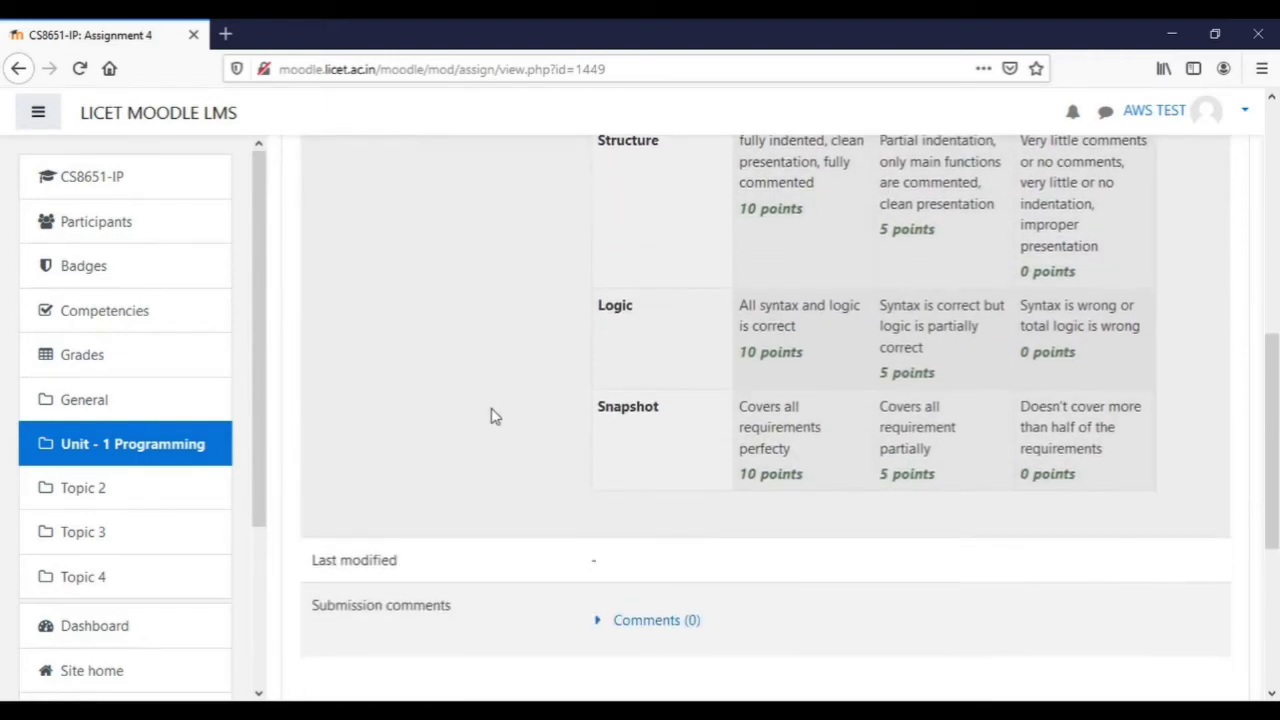
pyautogui.scroll(2, 490, 412)
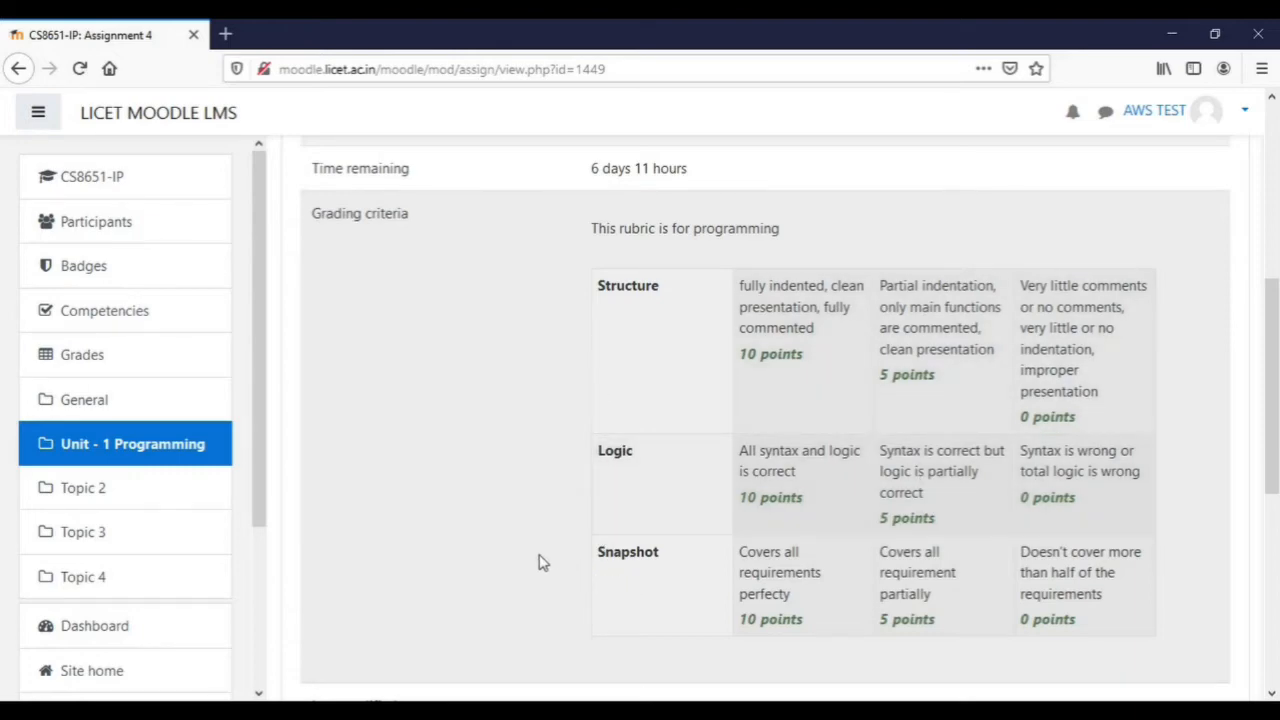
pyautogui.scroll(-3, 538, 563)
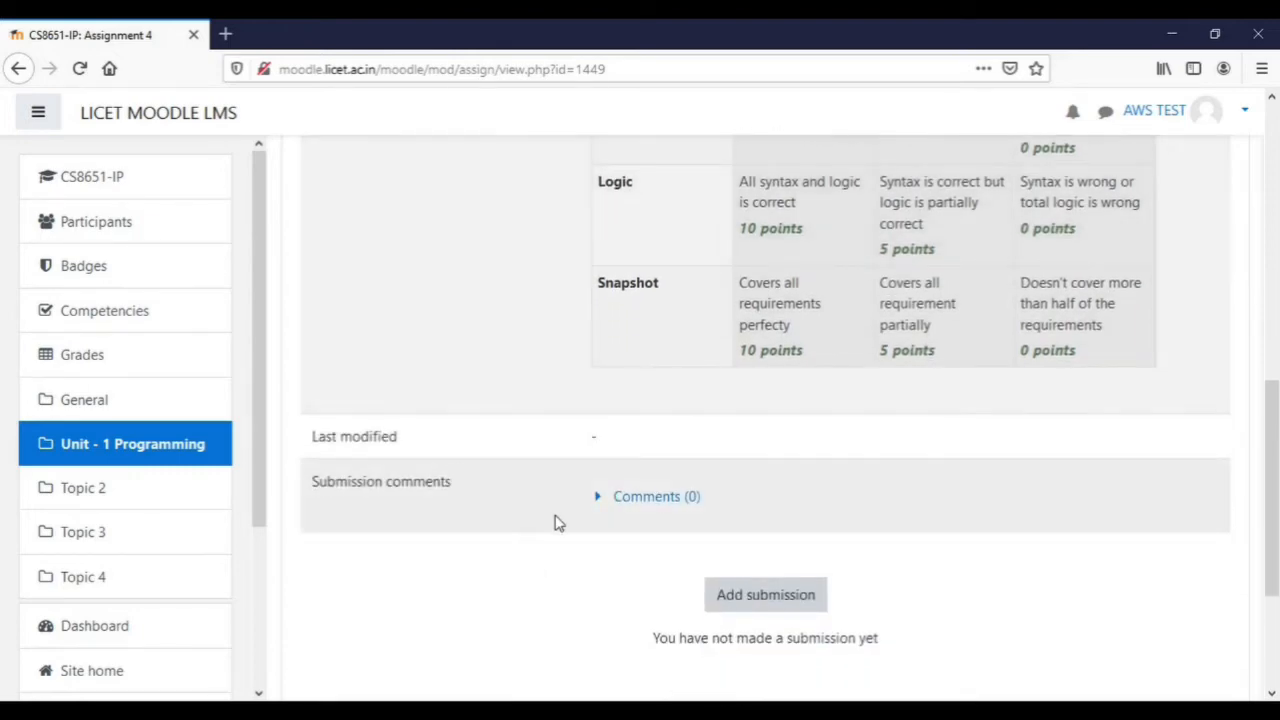
pyautogui.scroll(-1, 557, 523)
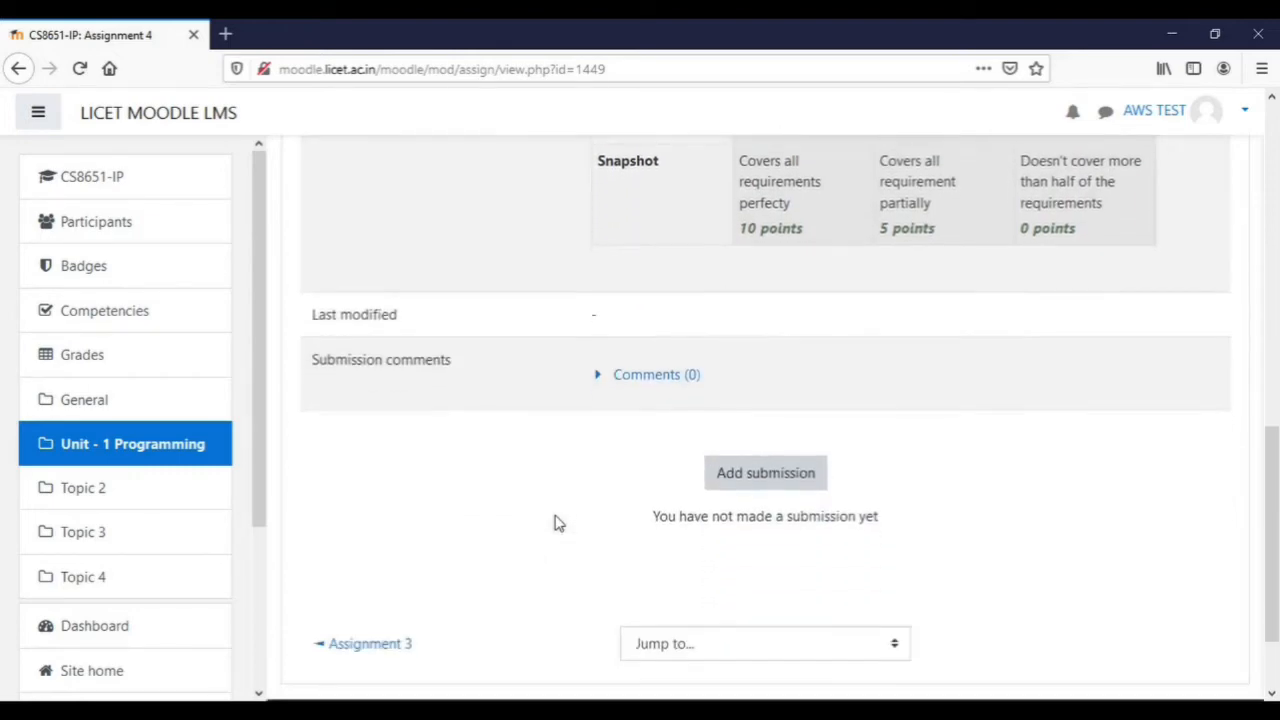
# Step: Add the file ker4.py as the student's submission for Assignment 4, save it and review the submission status
pyautogui.click(762, 482)
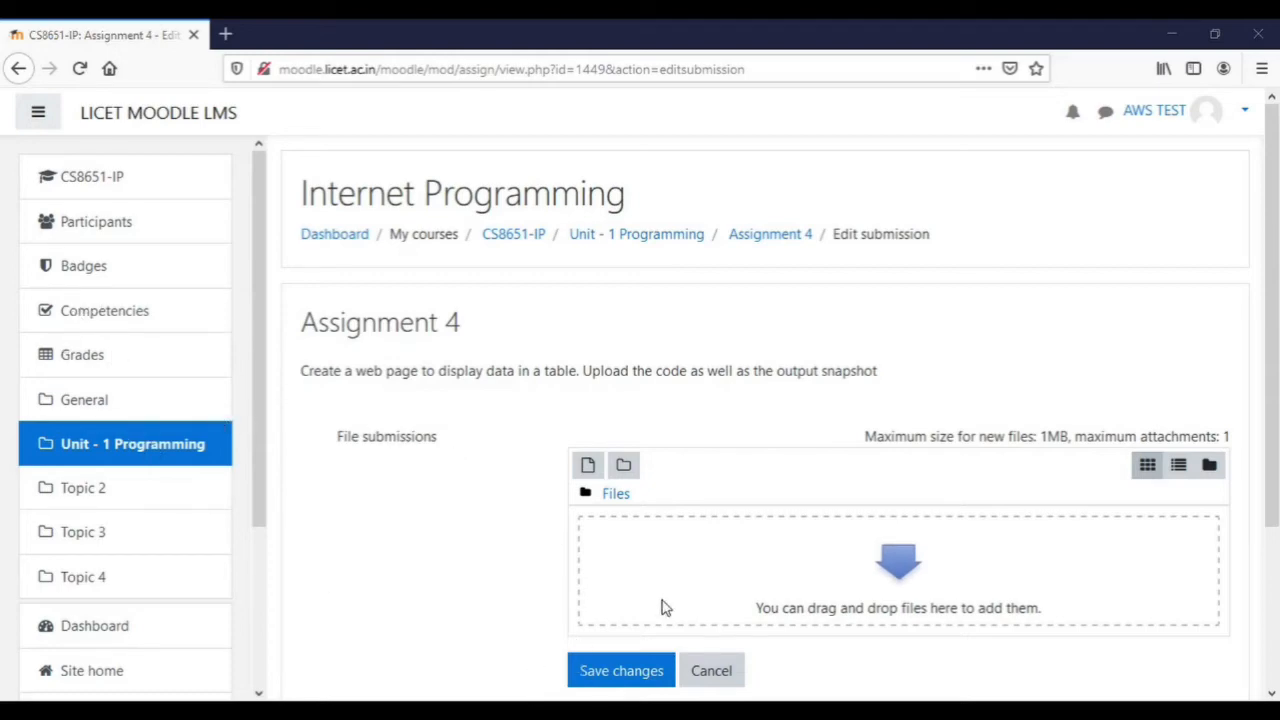
pyautogui.moveTo(815, 610); pyautogui.dragTo(860, 582)
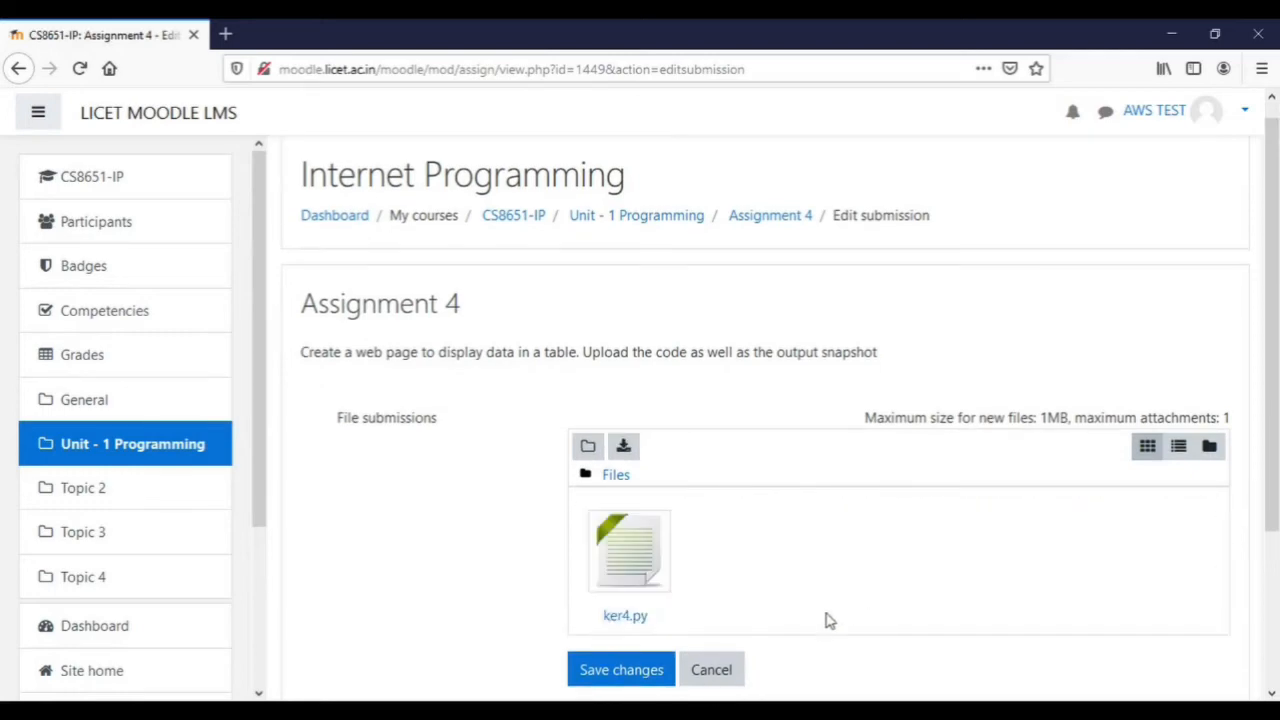
pyautogui.click(625, 679)
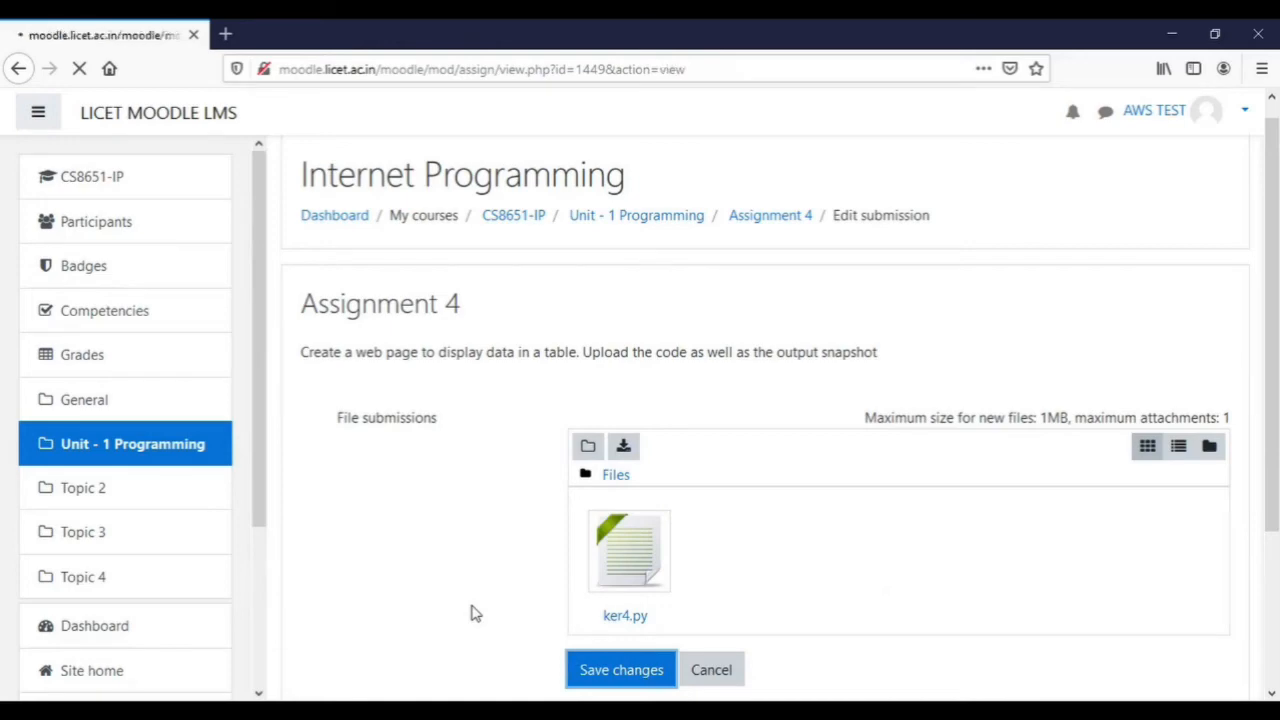
pyautogui.scroll(-3, 447, 564)
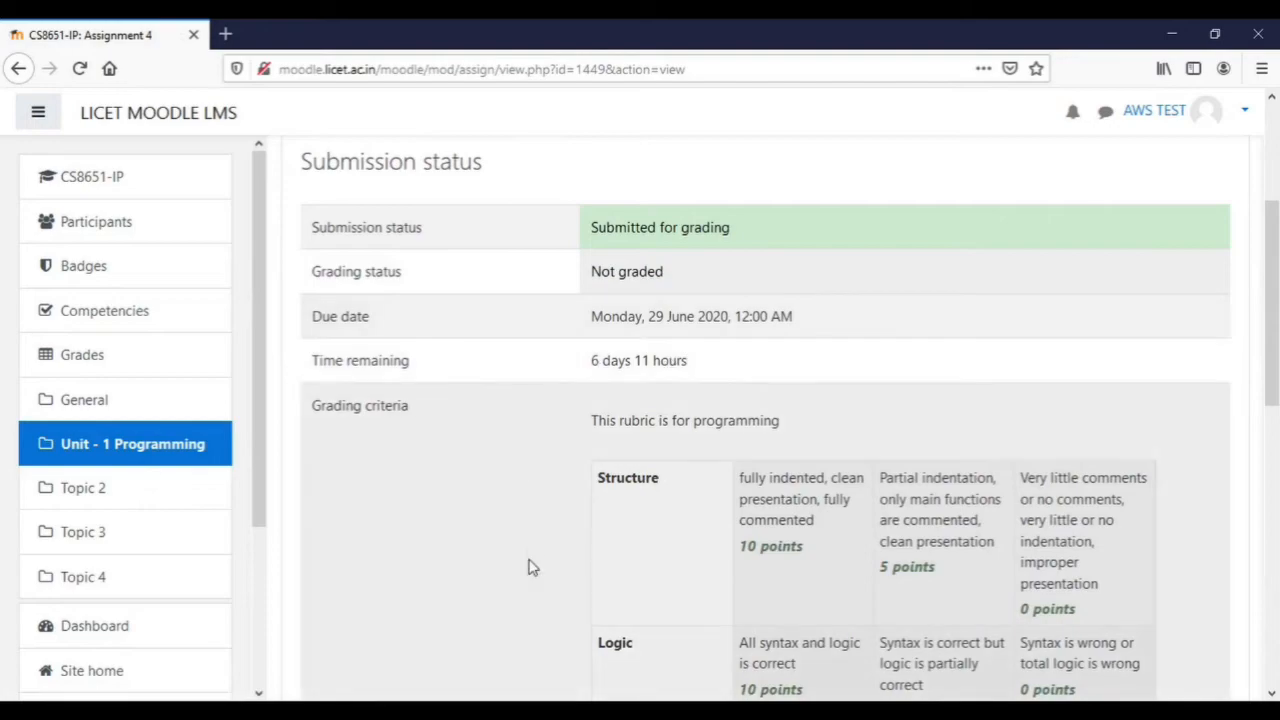
pyautogui.scroll(-8, 528, 566)
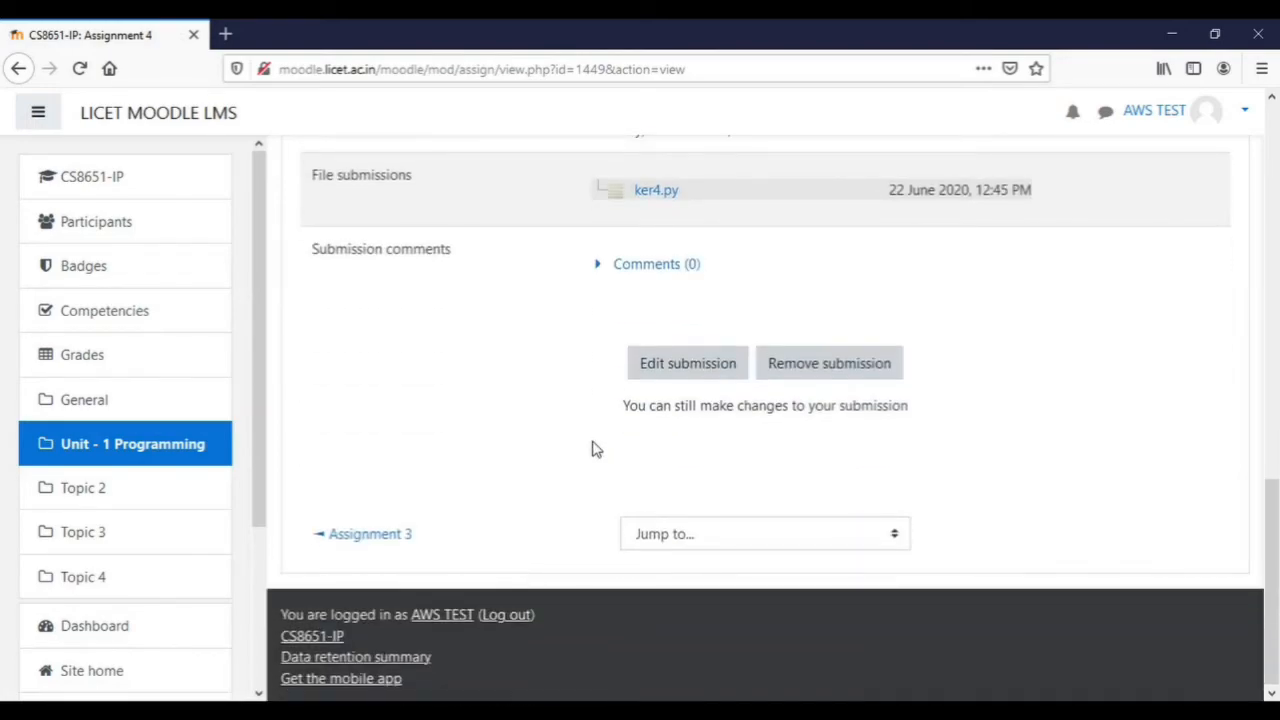
pyautogui.scroll(10, 592, 449)
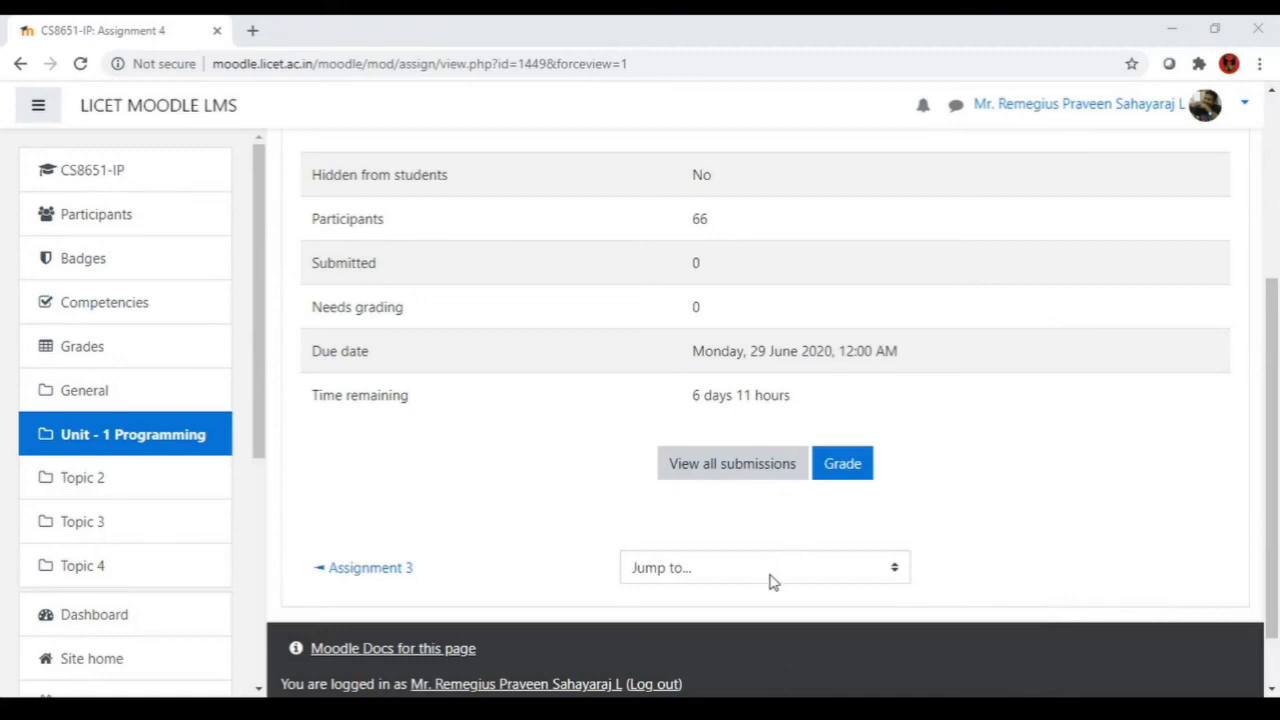
# Step: Switch to the teacher's Chrome window, refresh Assignment 4 and open the test student's submitted work for grading from all submissions
pyautogui.scroll(2, 449, 466)
pyautogui.scroll(2, 449, 466)
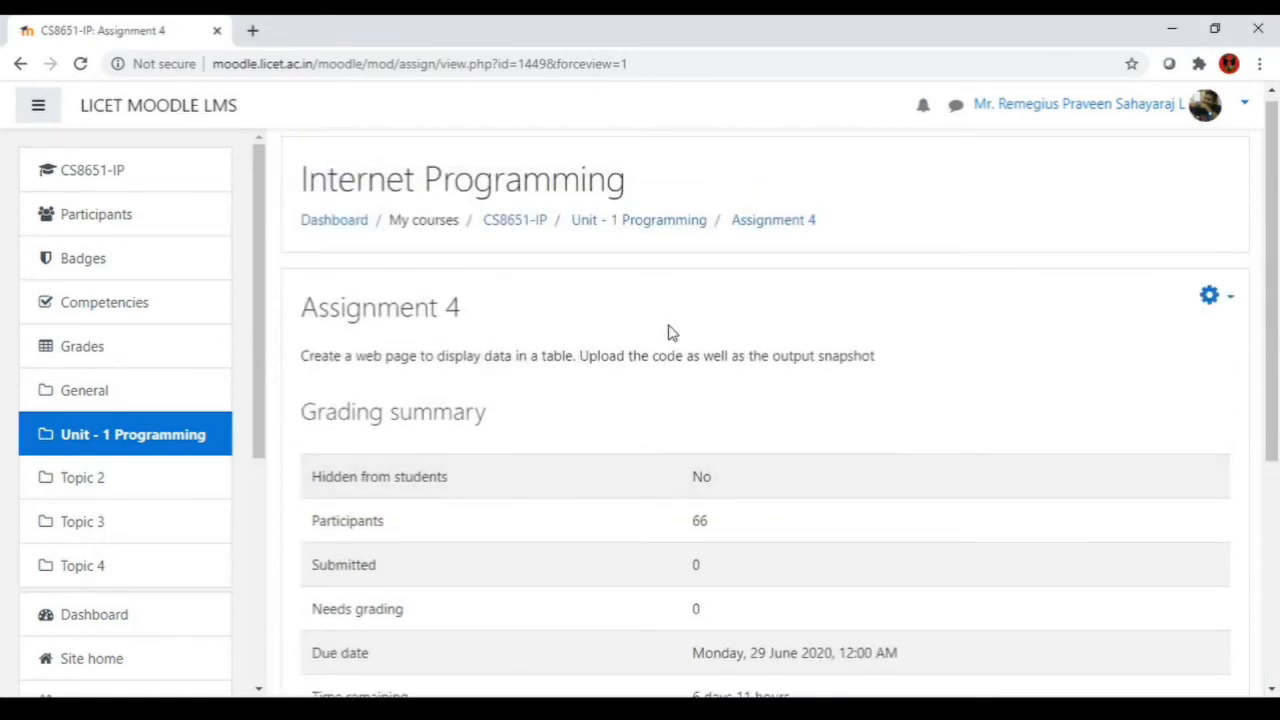
pyautogui.click(775, 228)
pyautogui.scroll(-3, 574, 368)
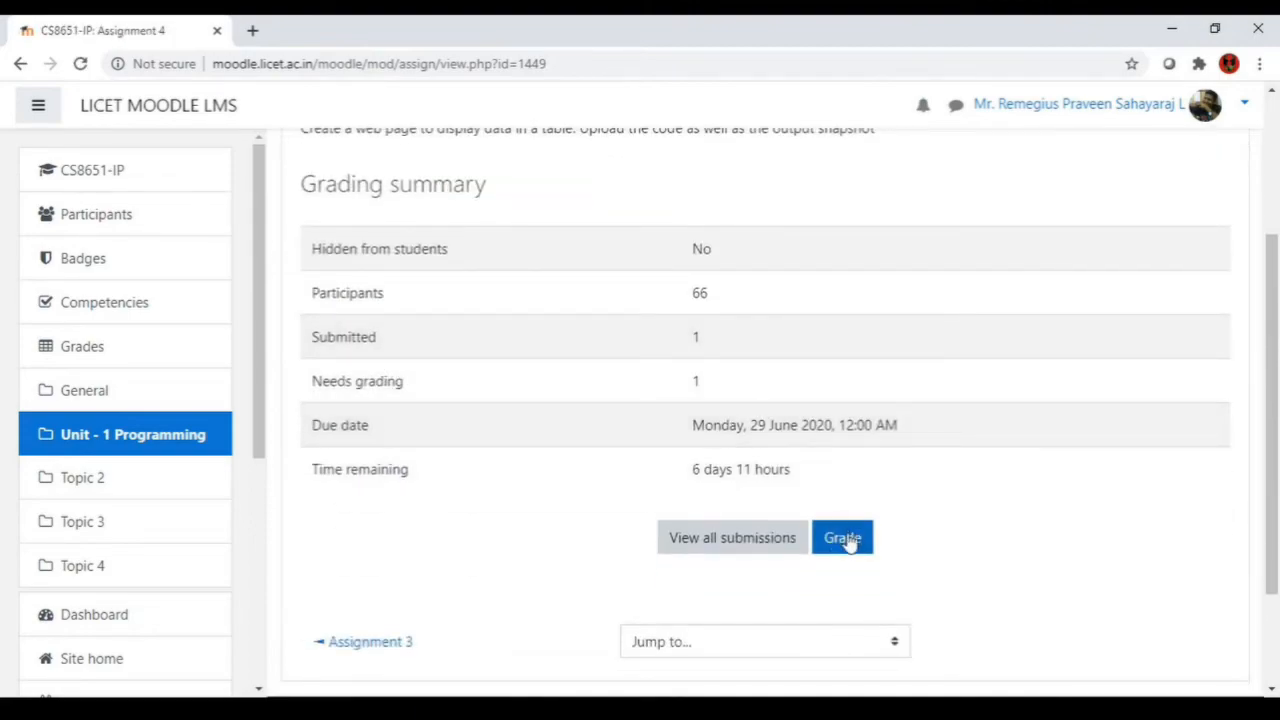
pyautogui.click(760, 537)
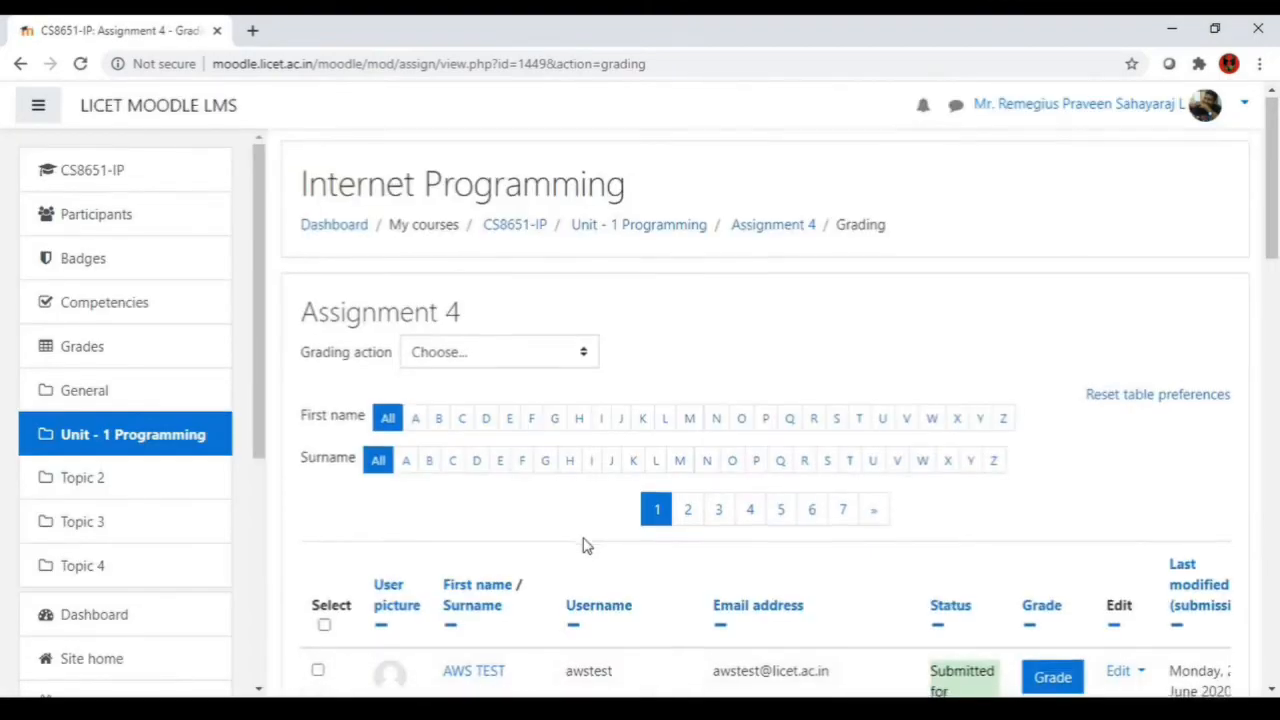
pyautogui.scroll(-3, 790, 370)
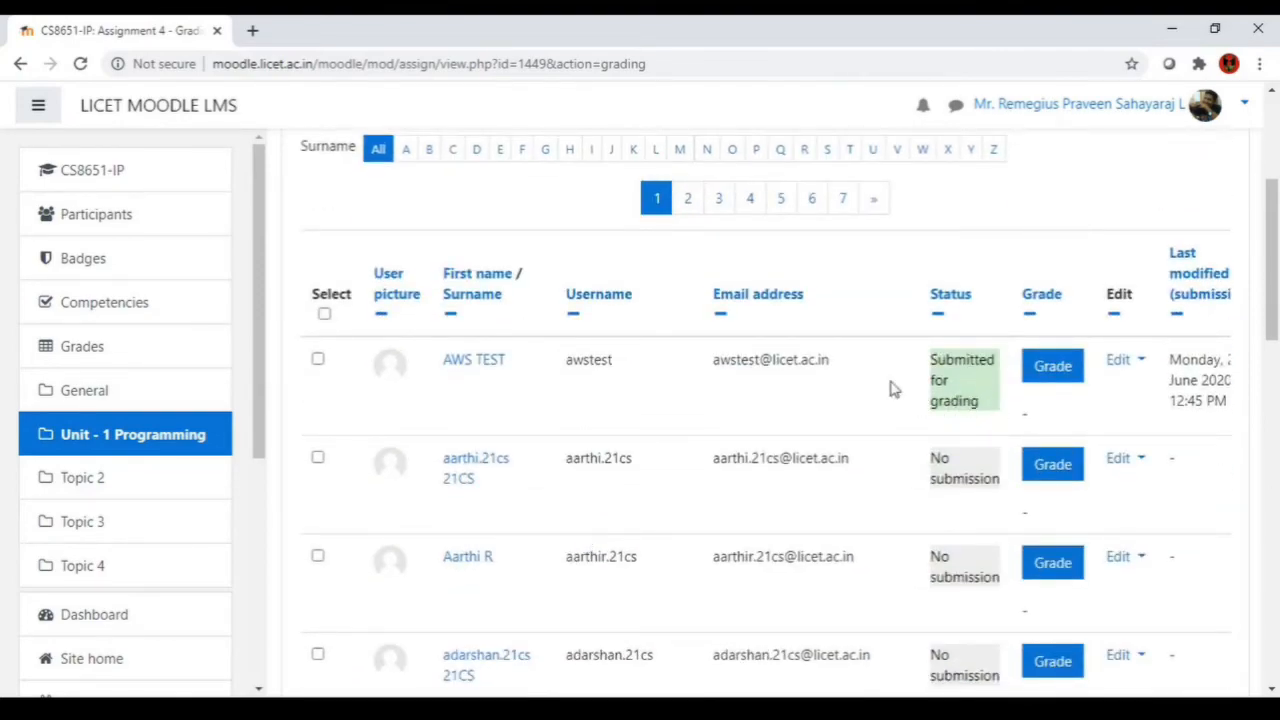
pyautogui.click(1066, 371)
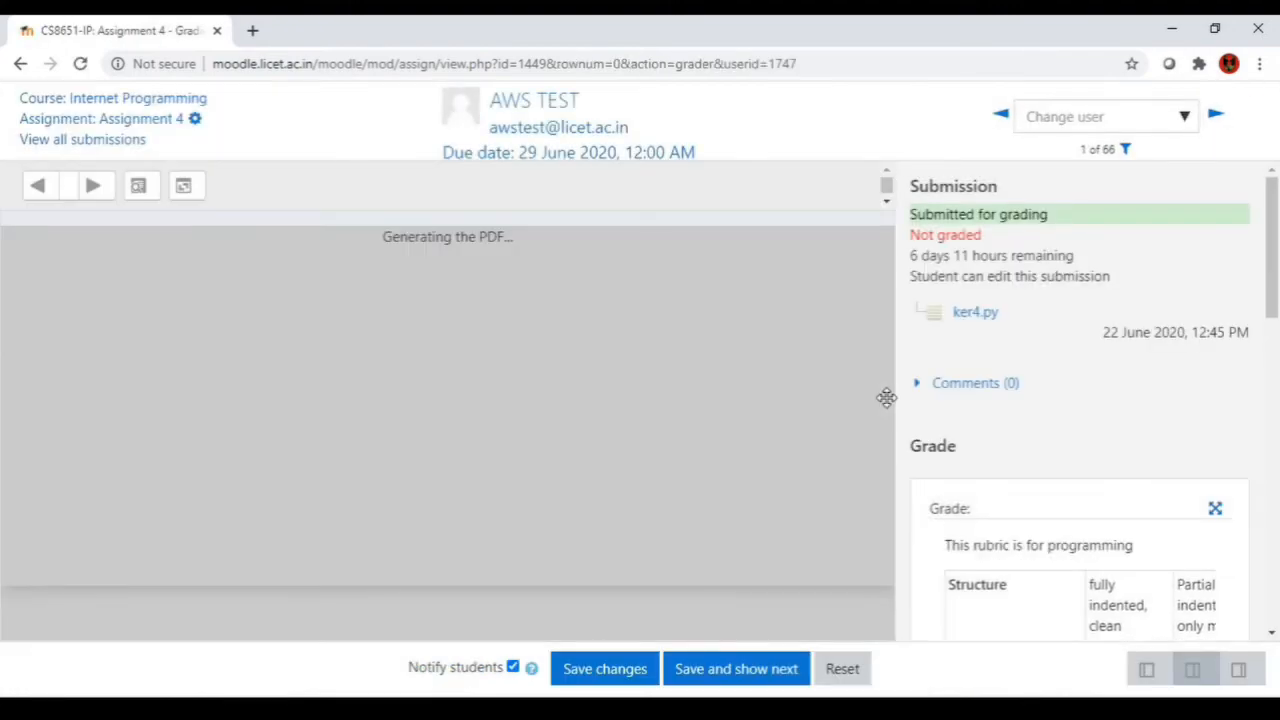
# Step: Examine the Structure, Logic and Snapshot criteria and their point levels in the submission's grading rubric
pyautogui.scroll(-2, 1008, 430)
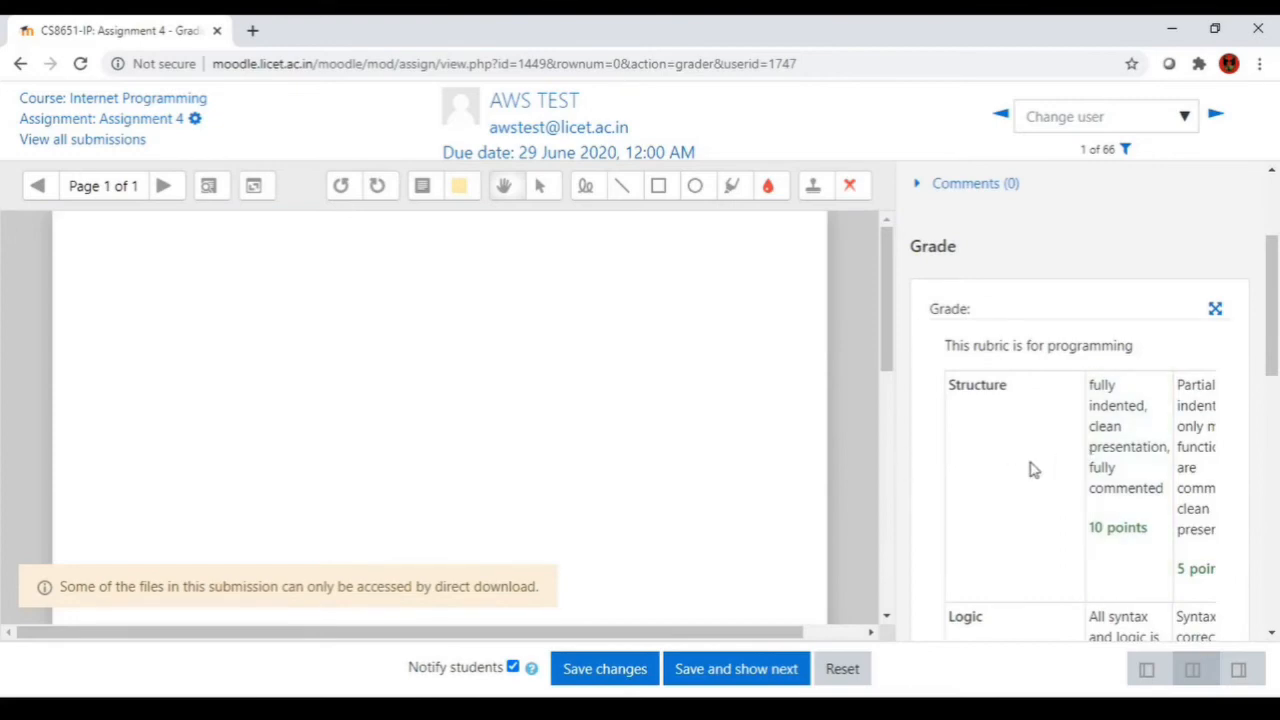
pyautogui.scroll(2, 1031, 469)
pyautogui.scroll(-5, 1113, 527)
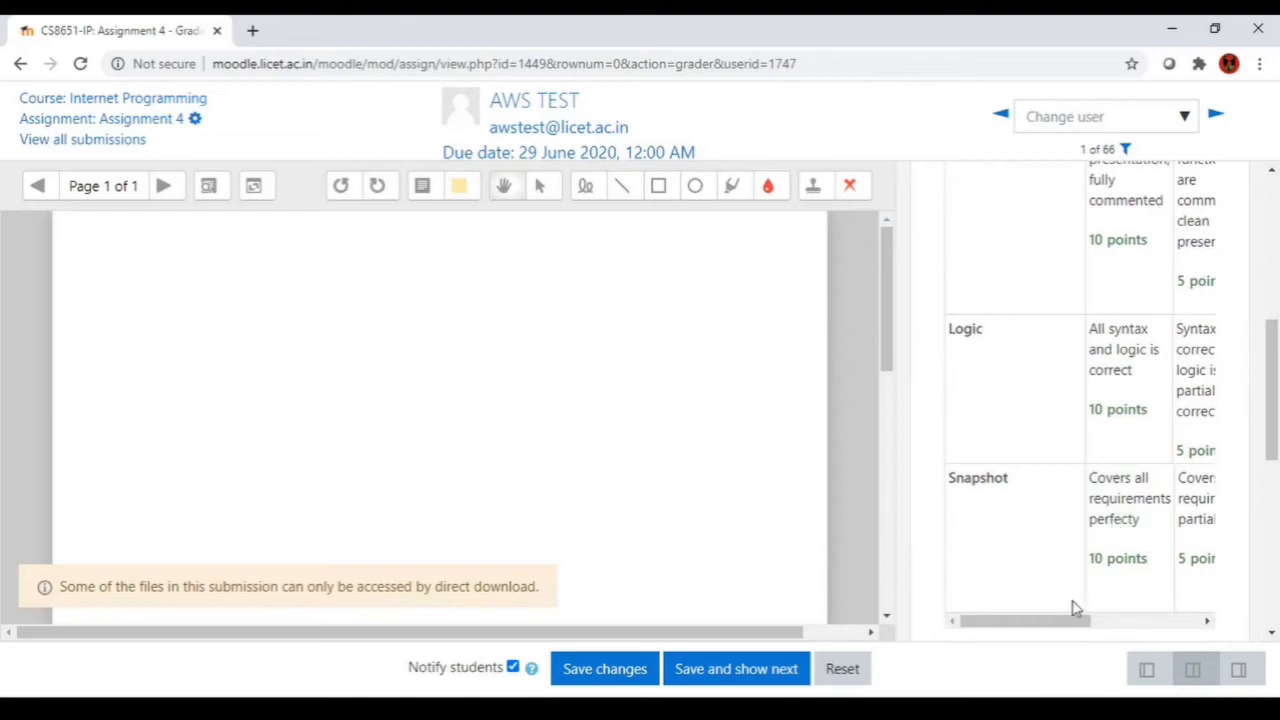
pyautogui.moveTo(1046, 621); pyautogui.dragTo(1077, 623)
pyautogui.click(1110, 510)
pyautogui.scroll(5, 1110, 510)
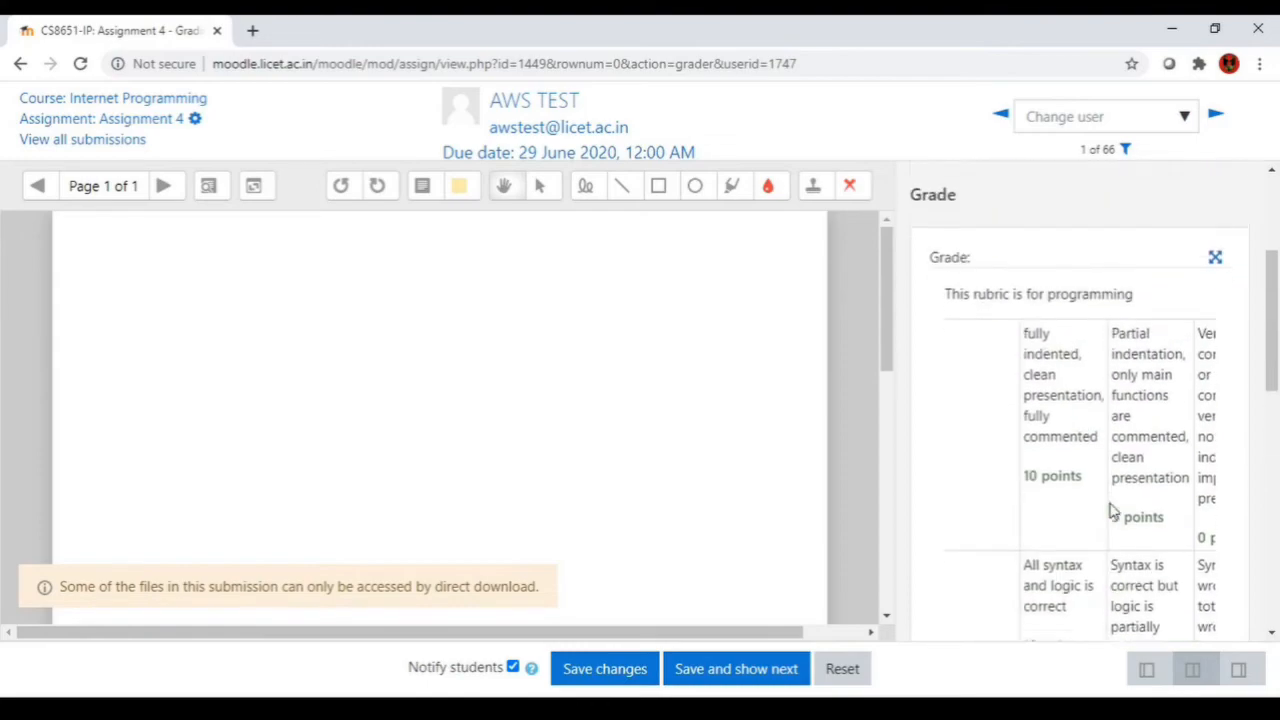
pyautogui.click(1077, 567)
pyautogui.scroll(-3, 1079, 540)
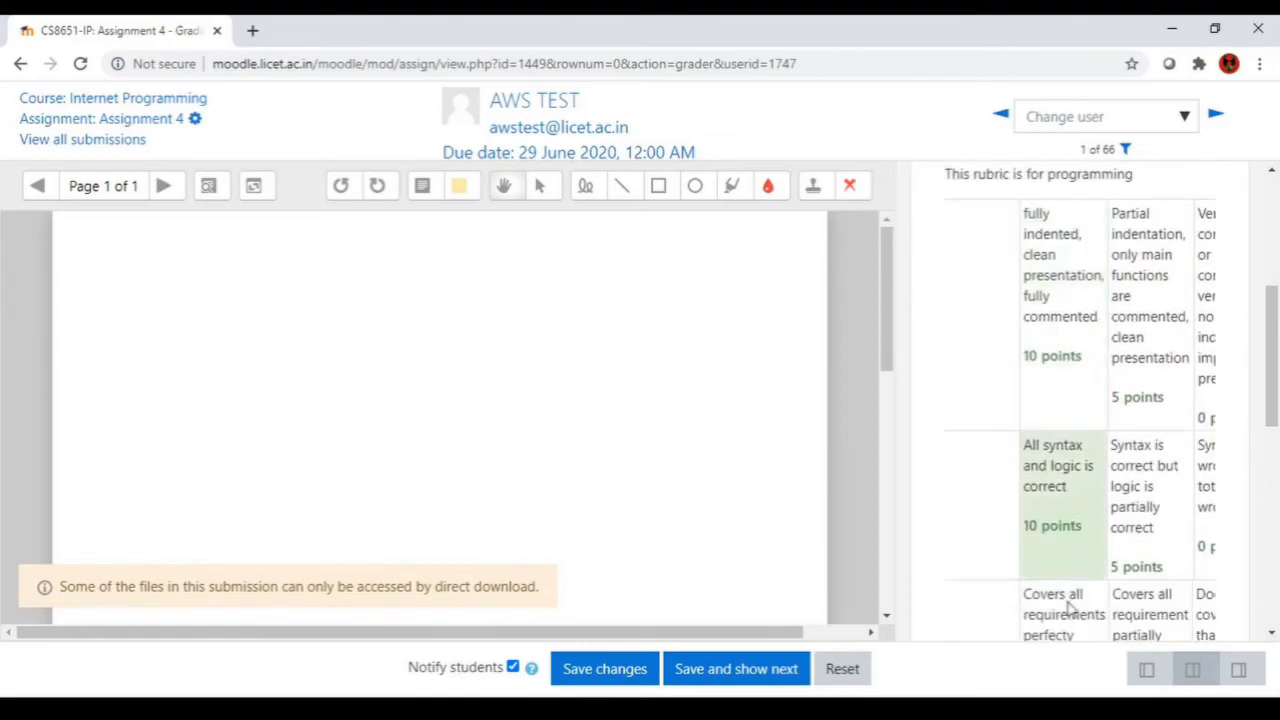
pyautogui.click(1058, 530)
pyautogui.scroll(1, 1072, 507)
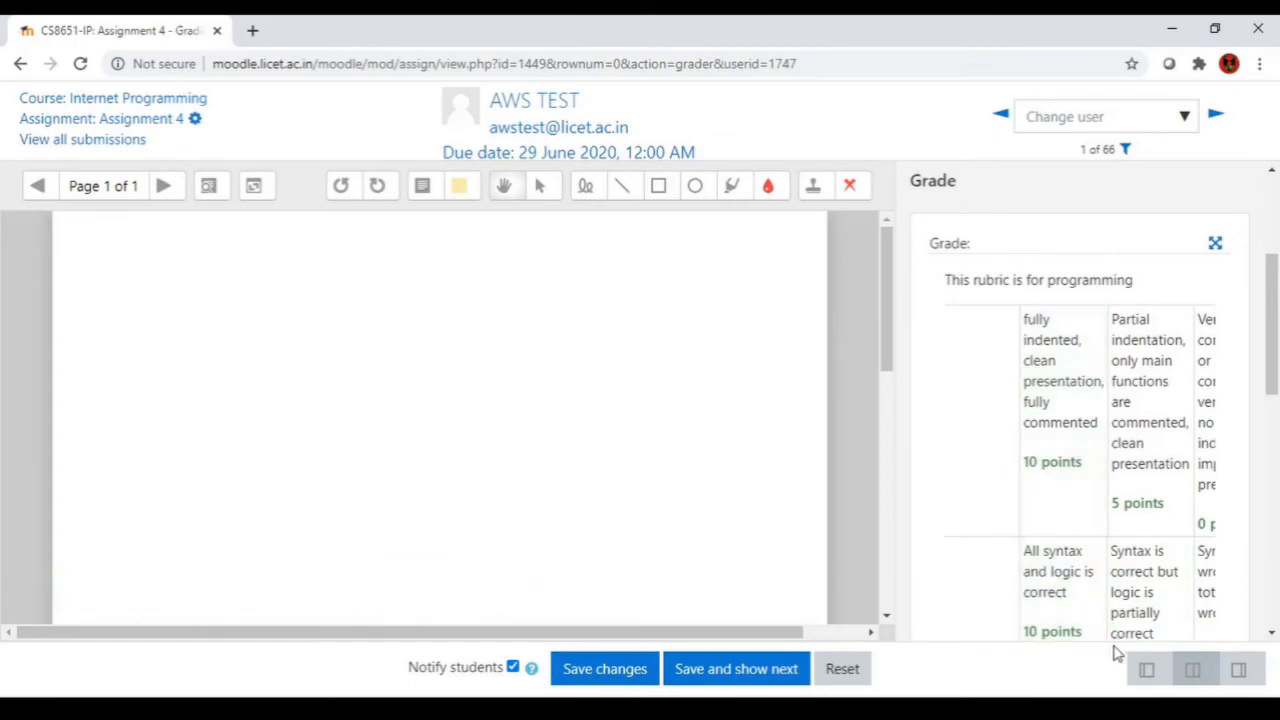
pyautogui.scroll(-2, 1066, 623)
pyautogui.scroll(-1, 1069, 623)
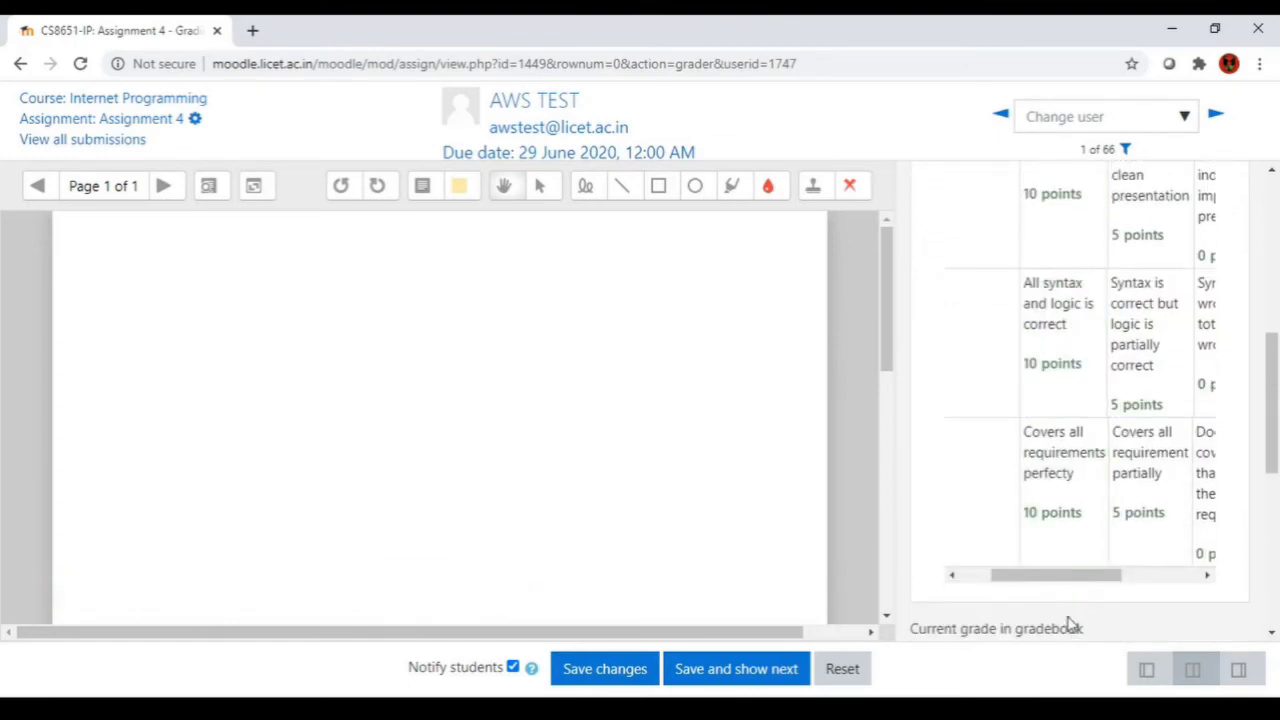
pyautogui.moveTo(1074, 586); pyautogui.dragTo(1012, 588)
pyautogui.click(1111, 486)
pyautogui.scroll(2, 1114, 503)
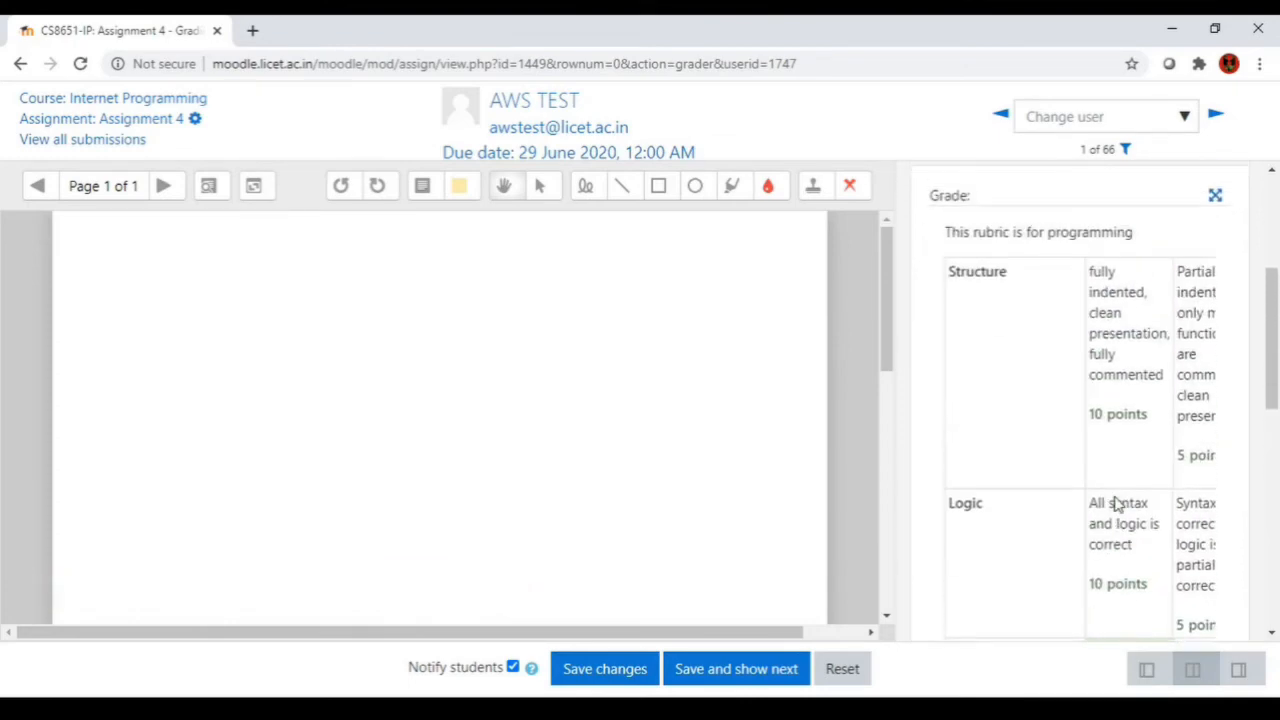
pyautogui.scroll(2, 1077, 456)
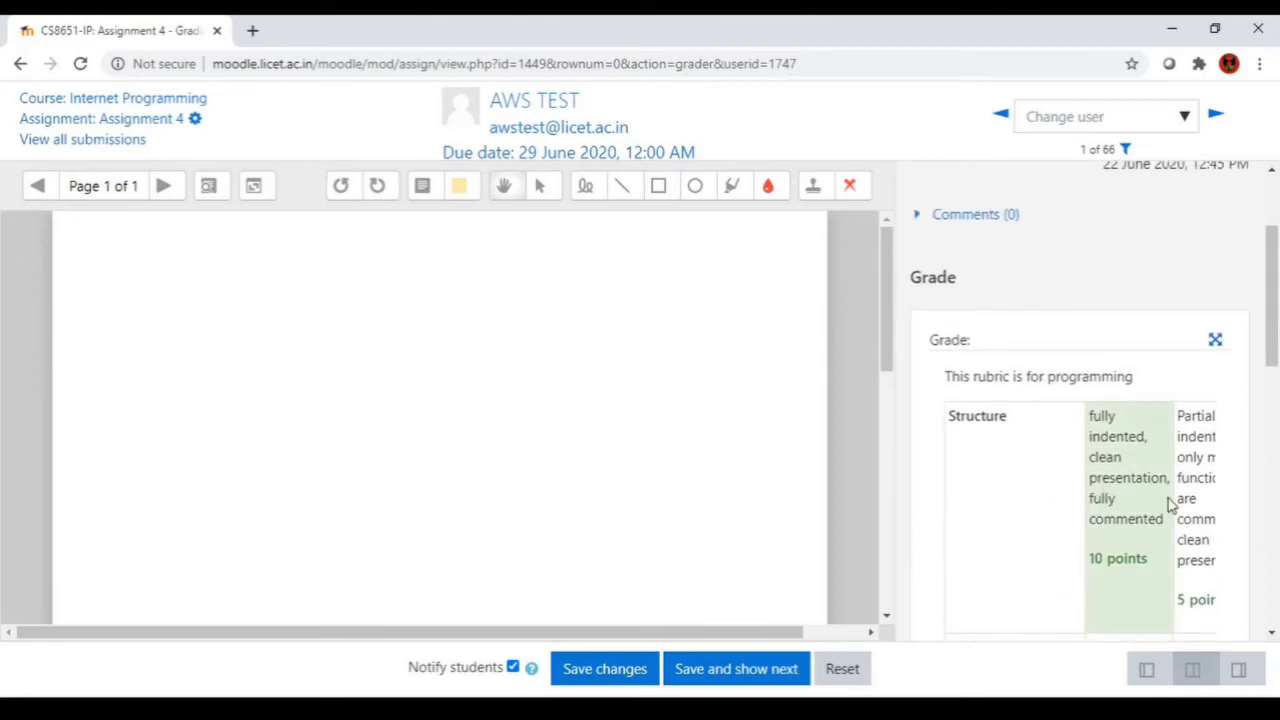
# Step: Grade the submission with the rubric: 10 points for Structure, 5 points for Logic and 10 points for Snapshot
pyautogui.scroll(-1, 1112, 486)
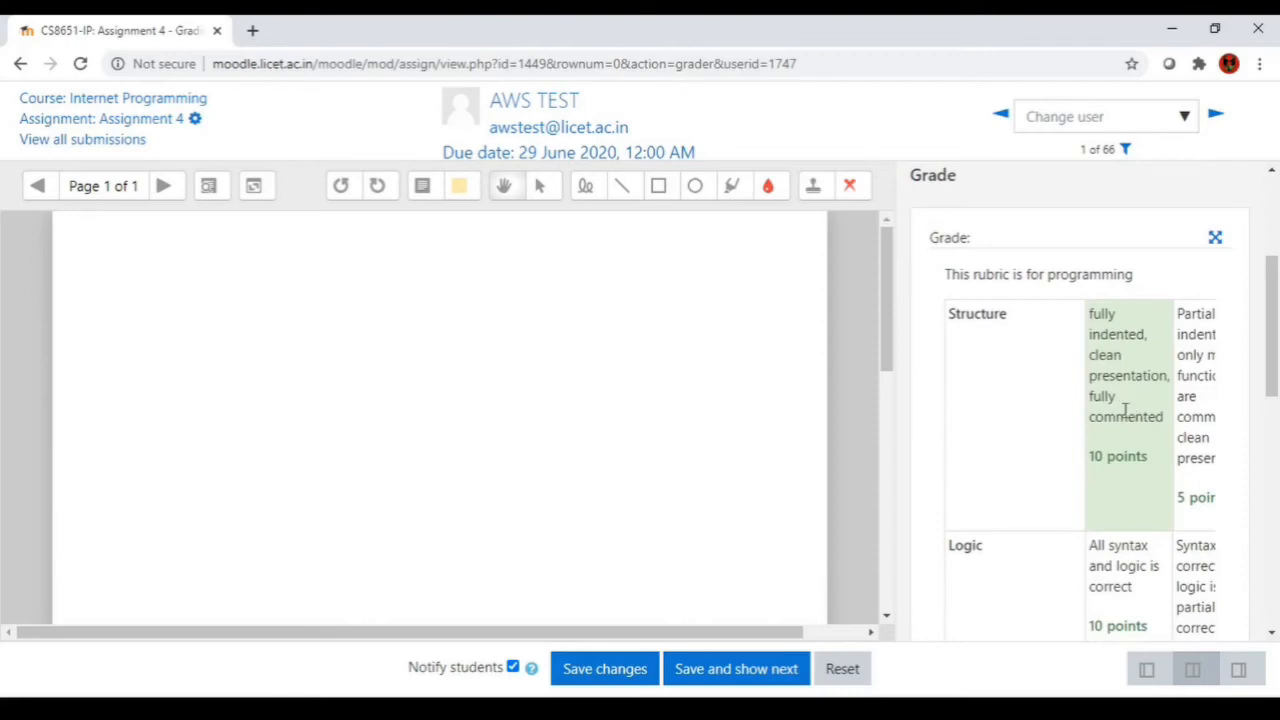
pyautogui.click(1115, 440)
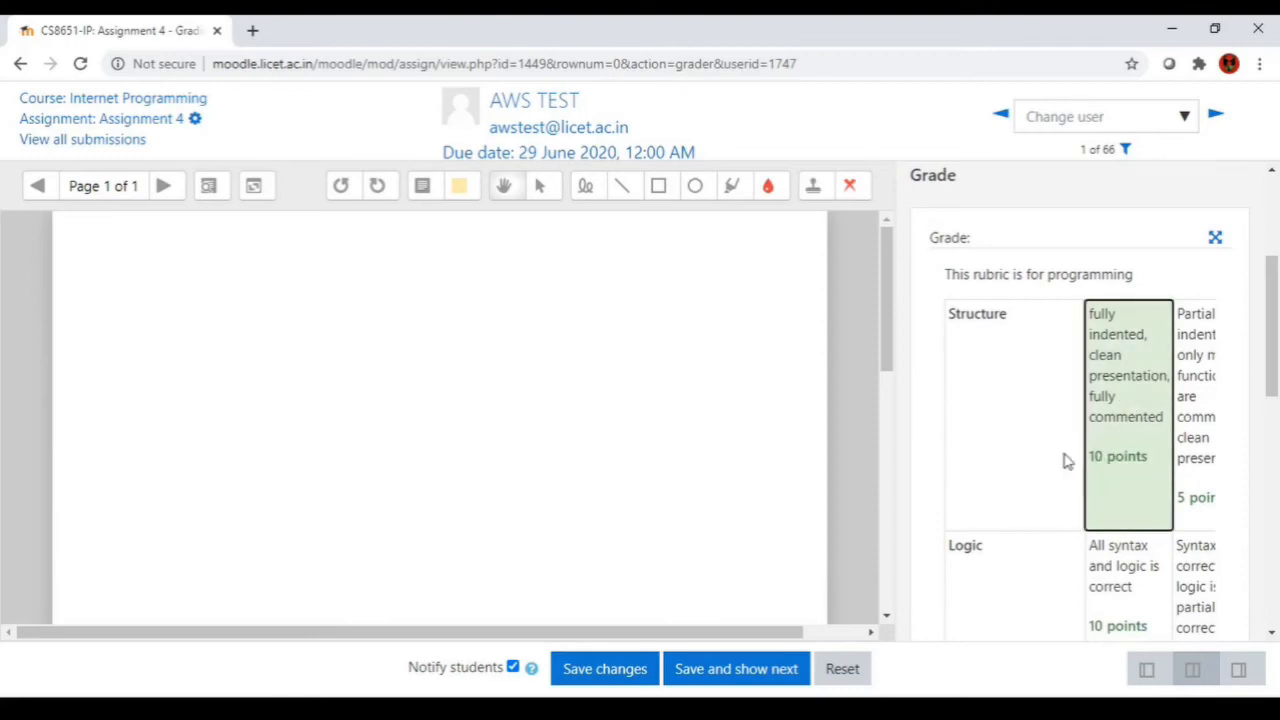
pyautogui.scroll(-1, 1111, 443)
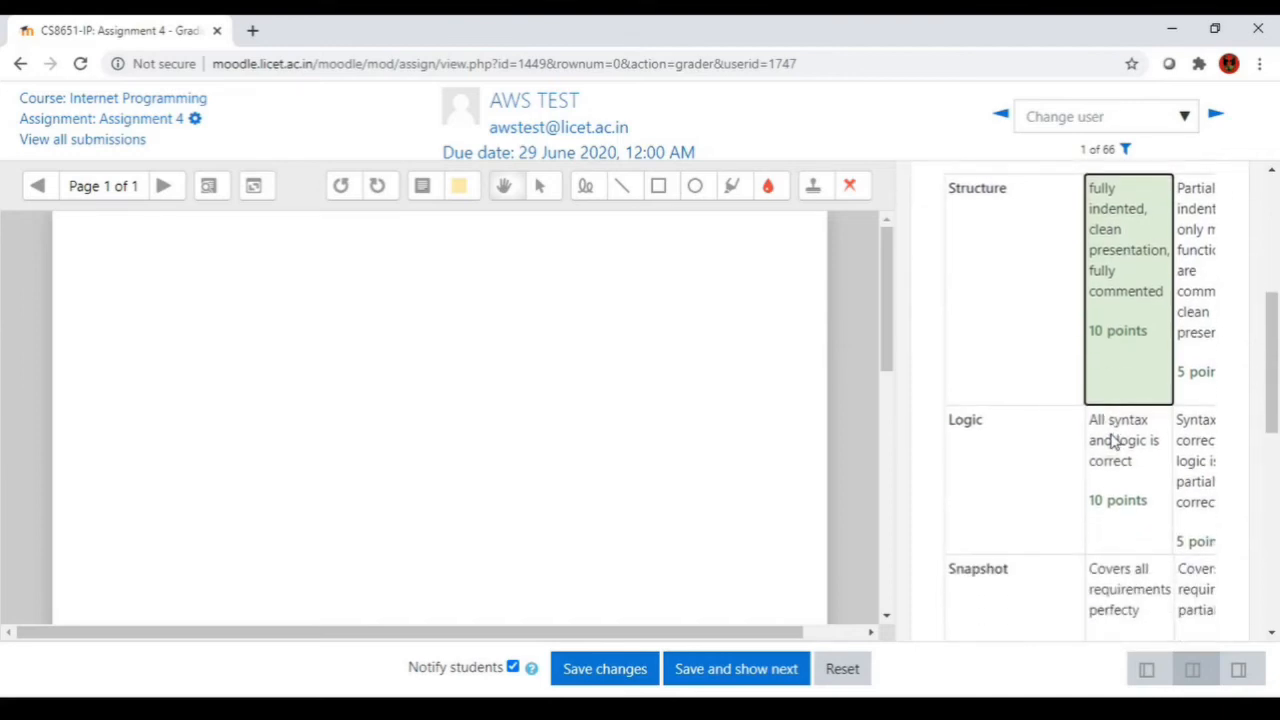
pyautogui.scroll(-1, 1090, 440)
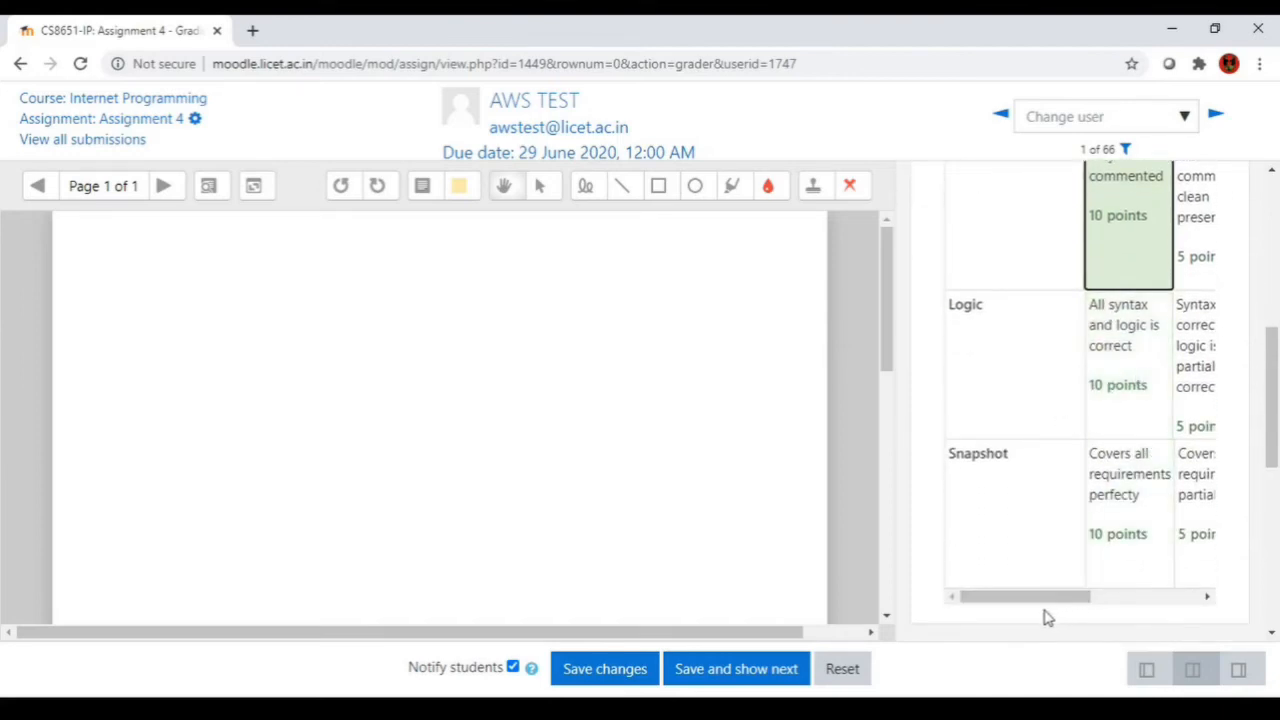
pyautogui.moveTo(1034, 603); pyautogui.dragTo(1080, 600)
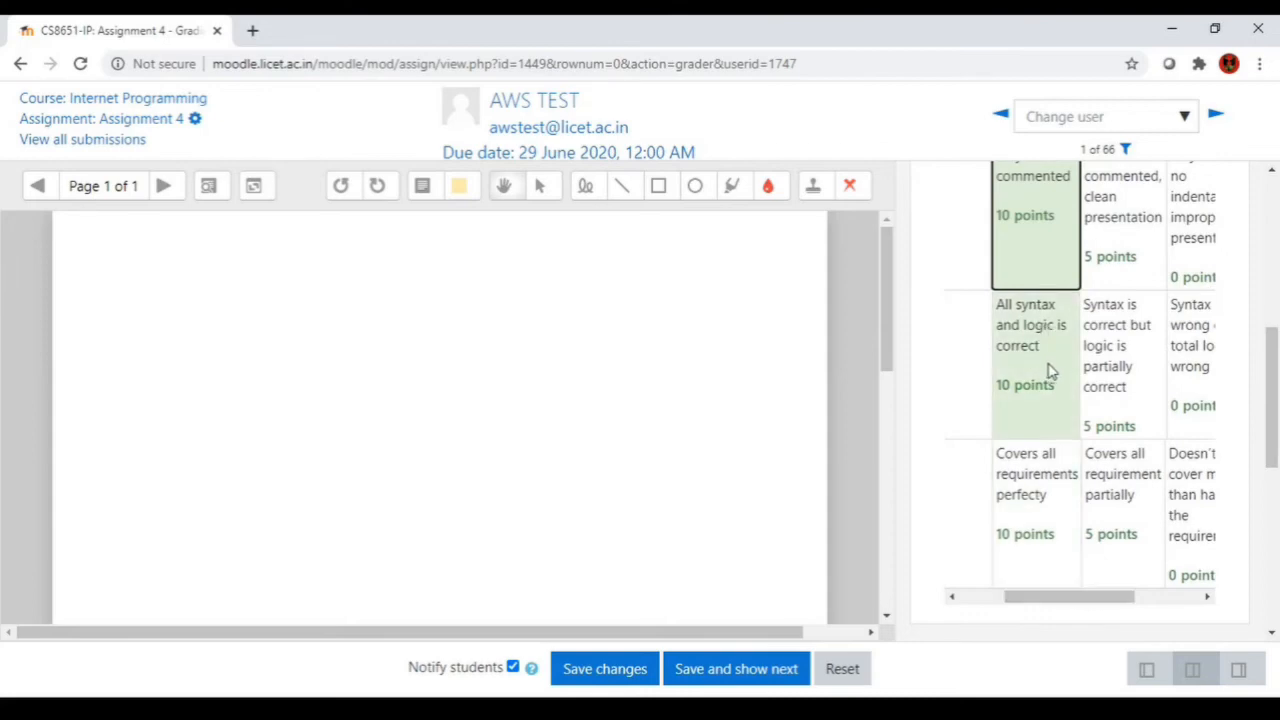
pyautogui.click(1107, 362)
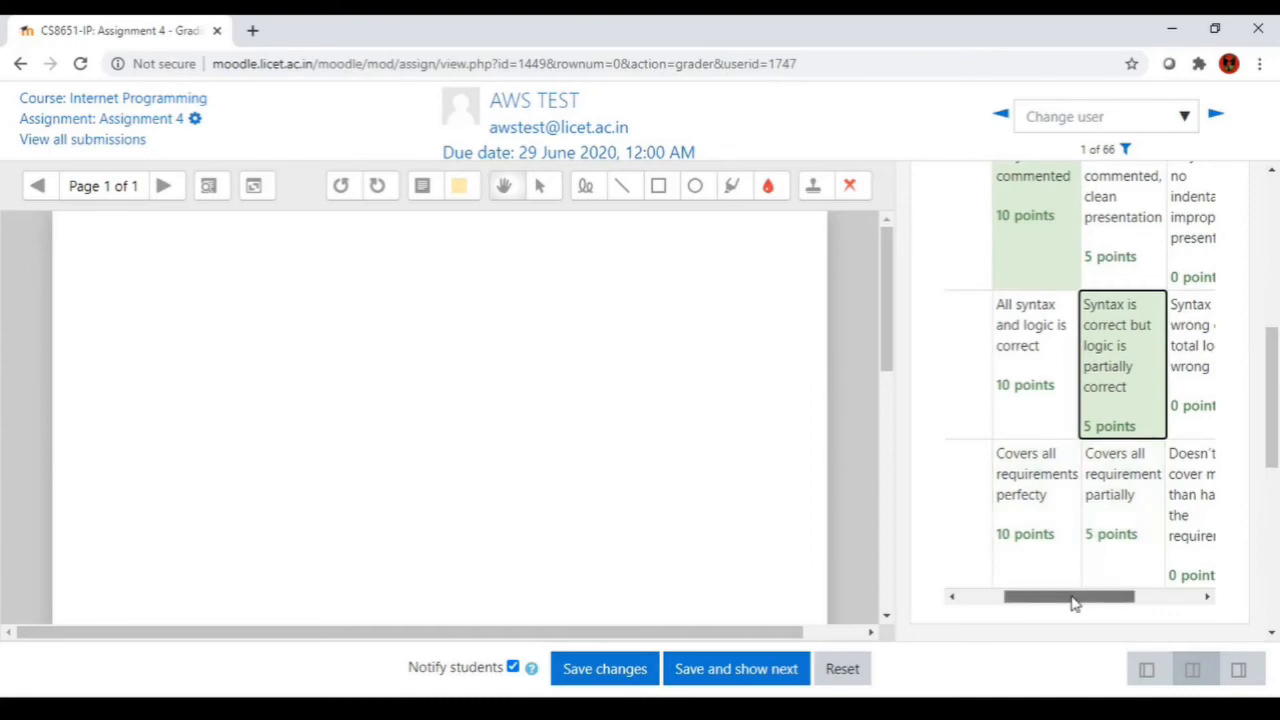
pyautogui.moveTo(1072, 601)
pyautogui.mouseDown()
pyautogui.moveTo(1026, 603)
pyautogui.moveTo(1080, 594)
pyautogui.mouseUp()
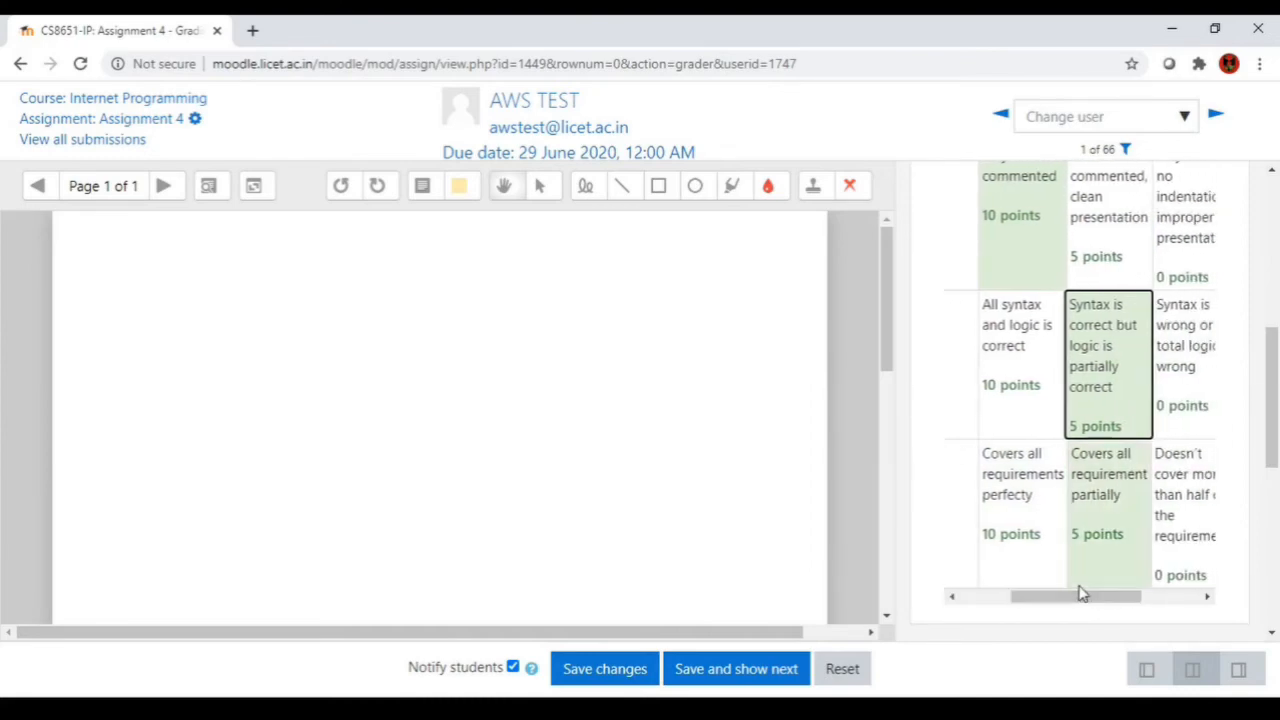
pyautogui.click(1034, 514)
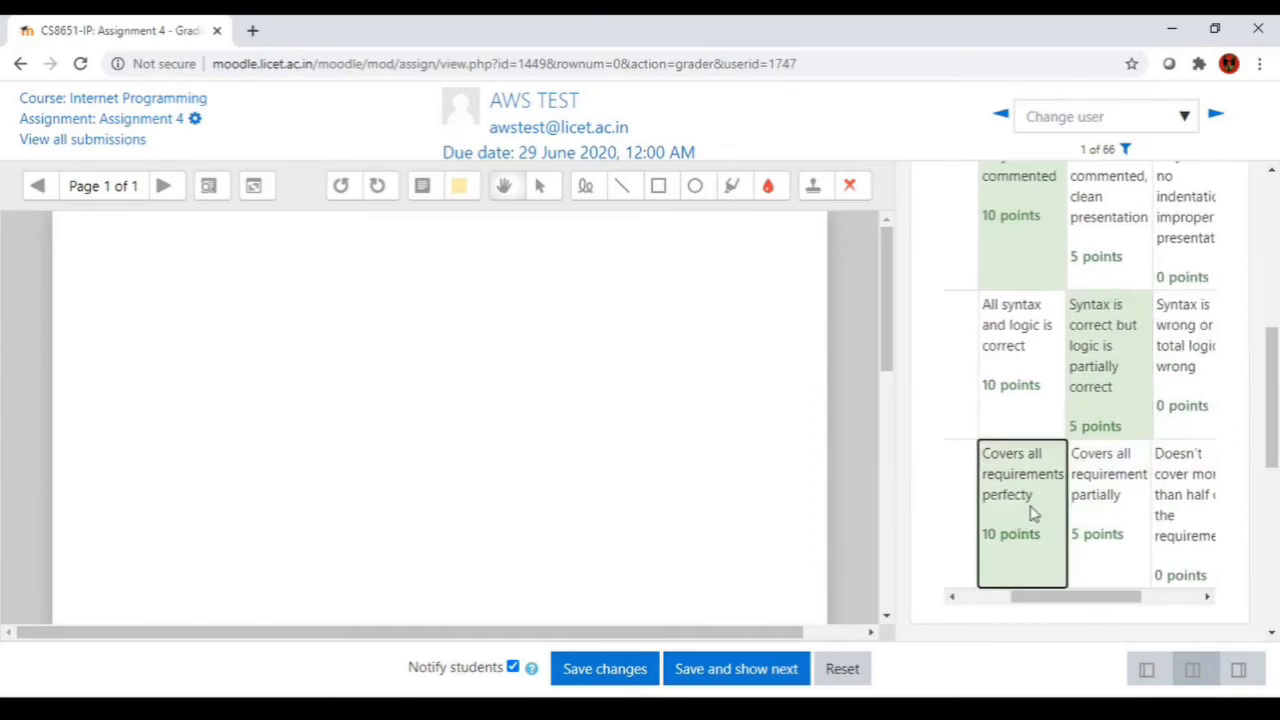
# Step: Check the rubric's remark boxes and the feedback comments field, and save the grading changes without adding any comments
pyautogui.moveTo(1091, 600); pyautogui.dragTo(1171, 603)
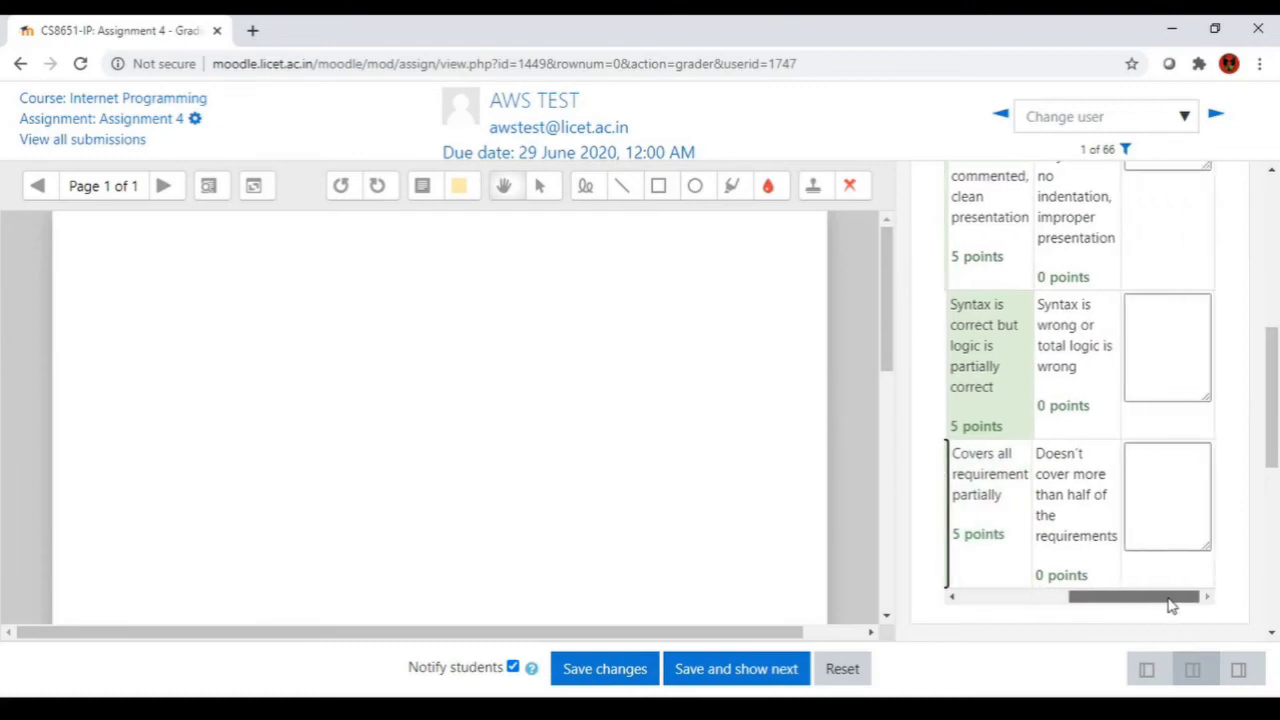
pyautogui.scroll(3, 1185, 500)
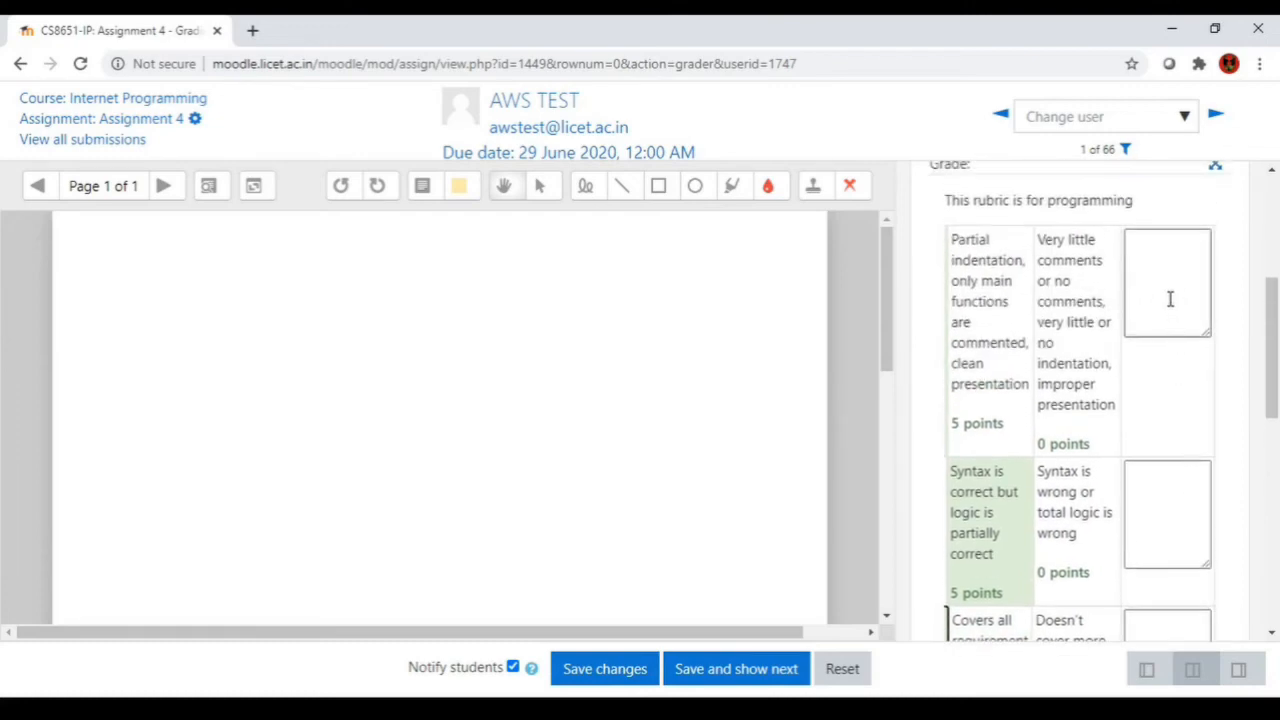
pyautogui.scroll(-6, 1170, 477)
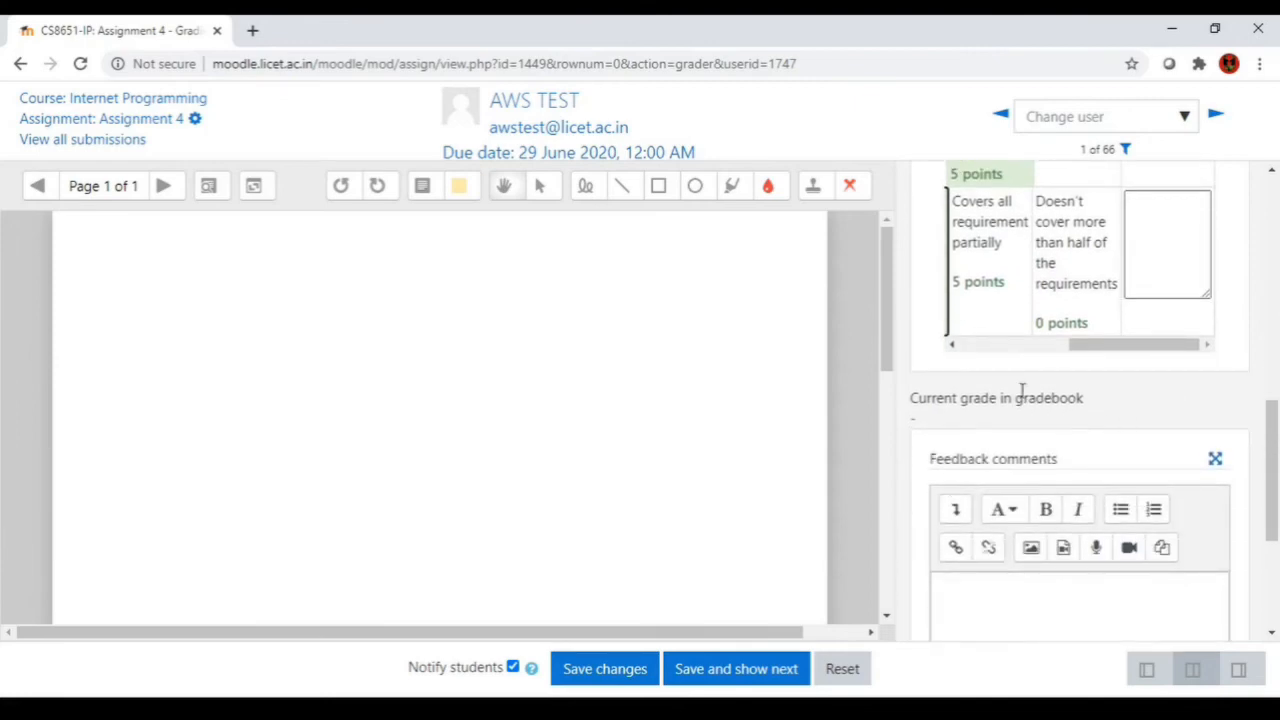
pyautogui.scroll(-4, 1084, 399)
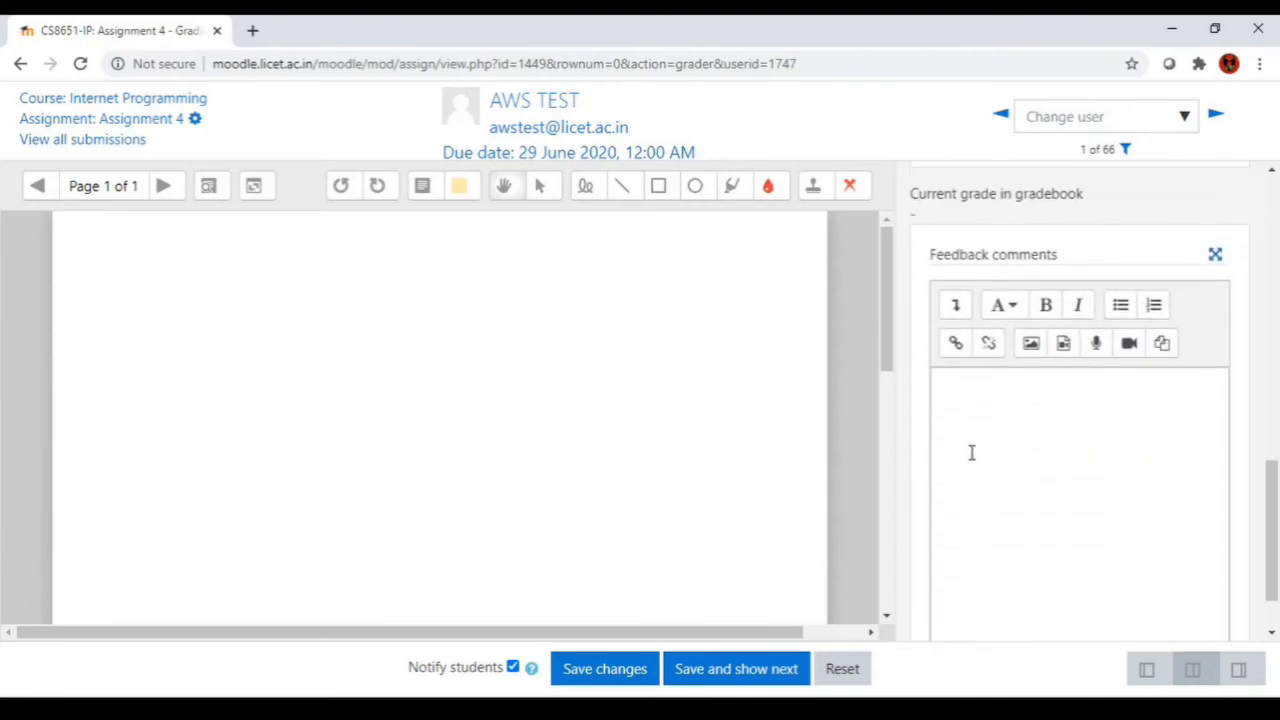
pyautogui.click(1019, 402)
pyautogui.scroll(-1, 984, 454)
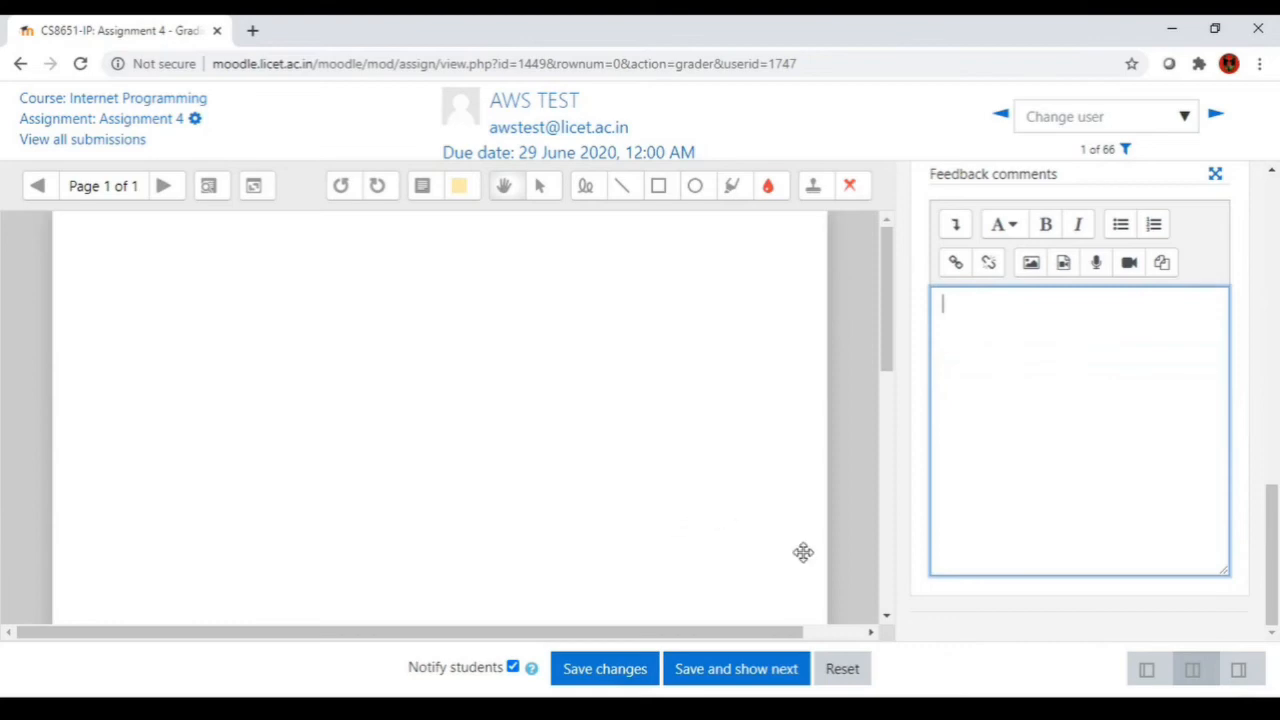
pyautogui.scroll(3, 1040, 465)
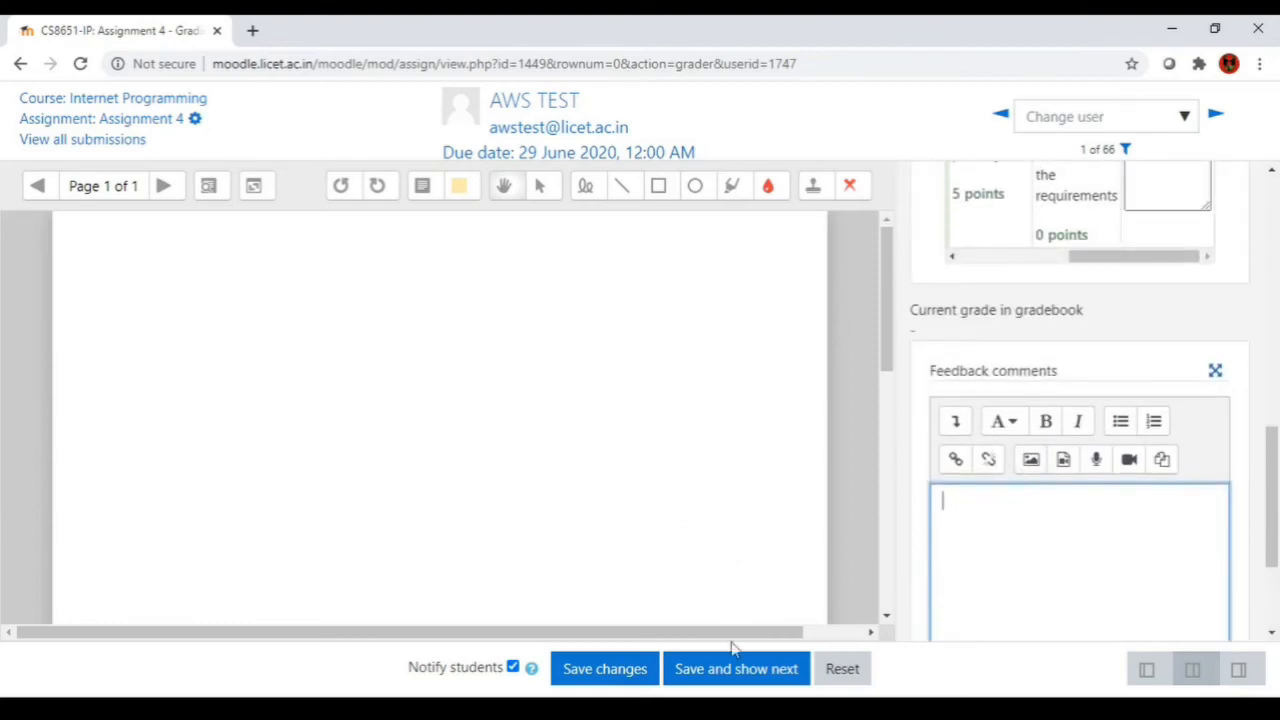
pyautogui.click(603, 669)
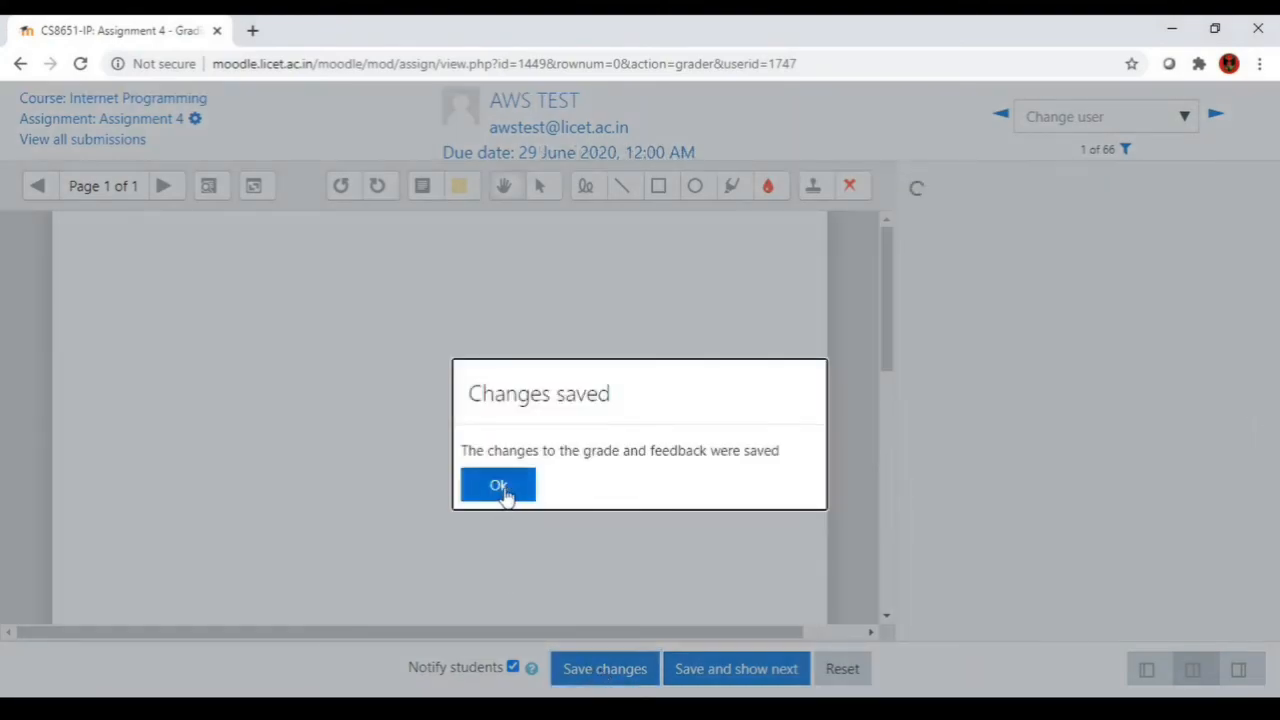
pyautogui.click(498, 486)
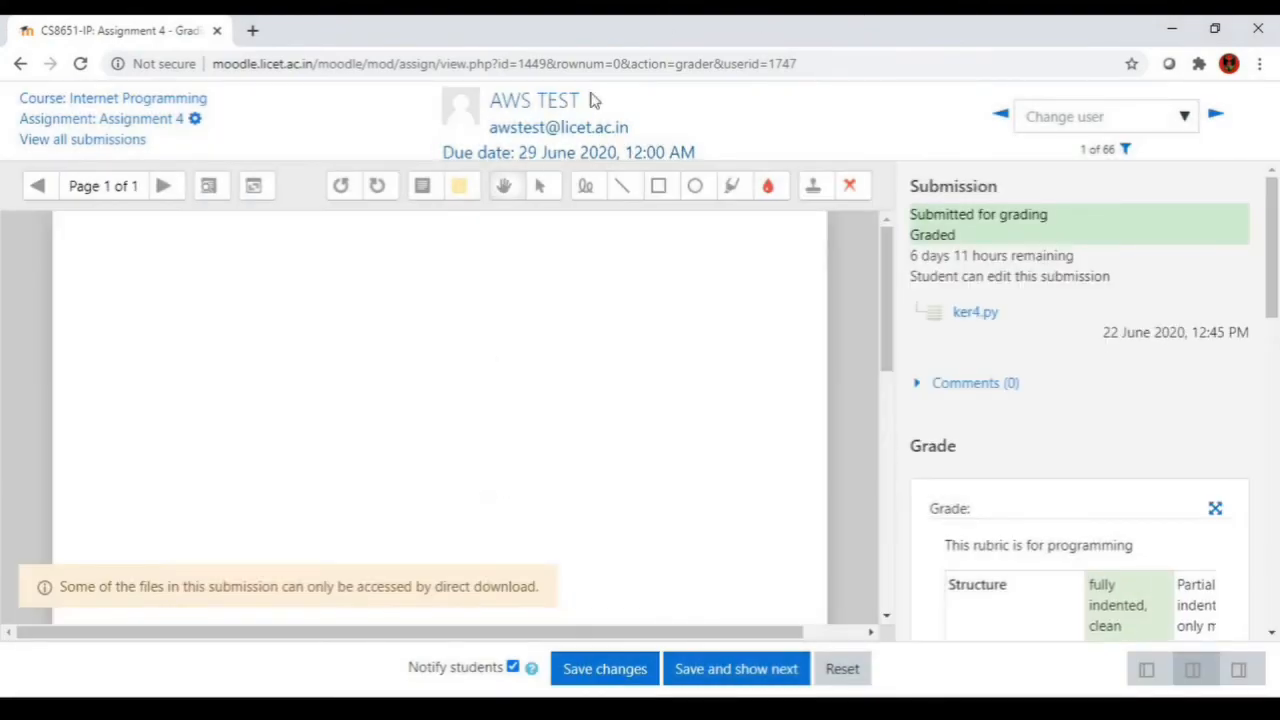
# Step: Switch to the student's Firefox window, reload Assignment 4 and check its grading status down to the Feedback section
pyautogui.click(160, 100)
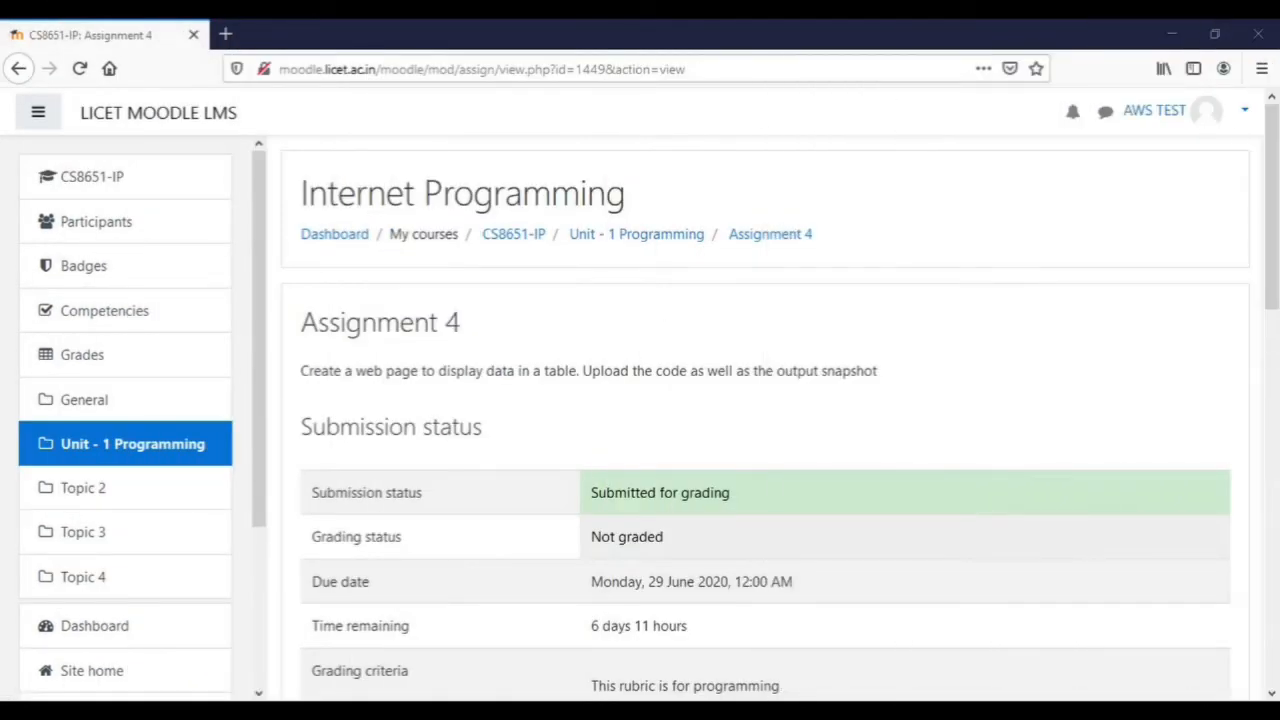
pyautogui.click(786, 236)
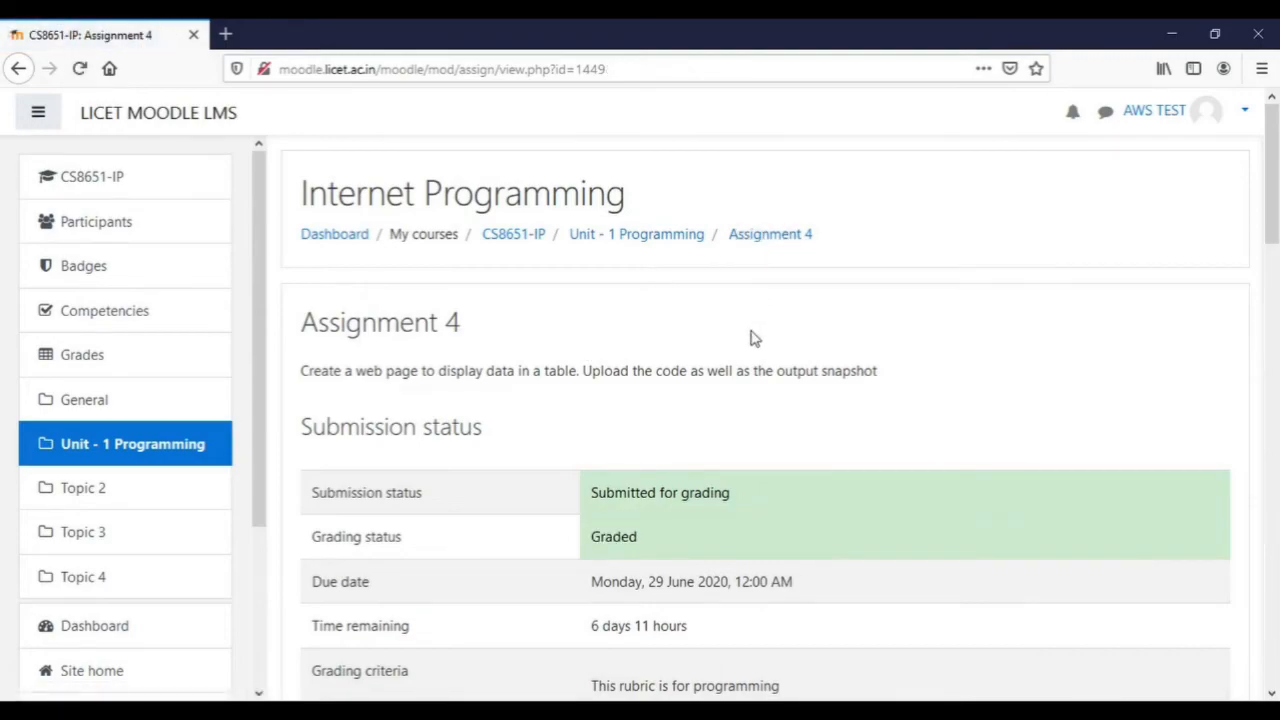
pyautogui.scroll(-3, 750, 336)
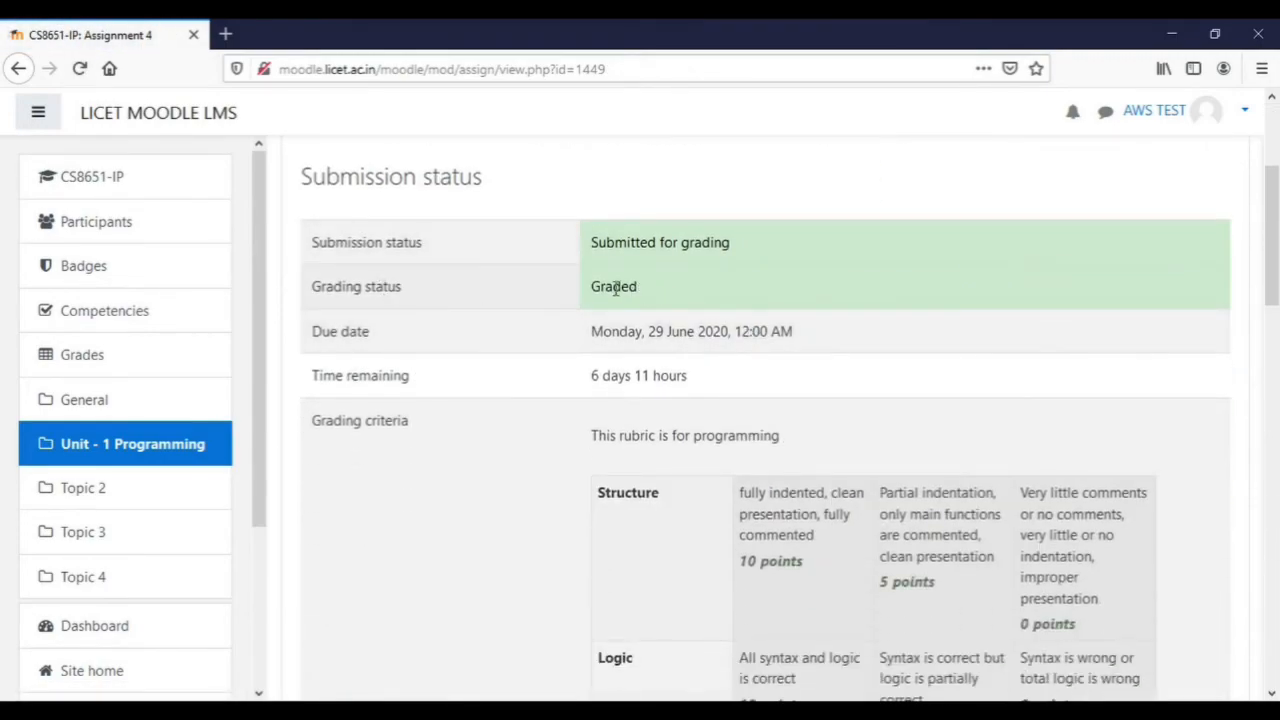
pyautogui.scroll(-6, 617, 287)
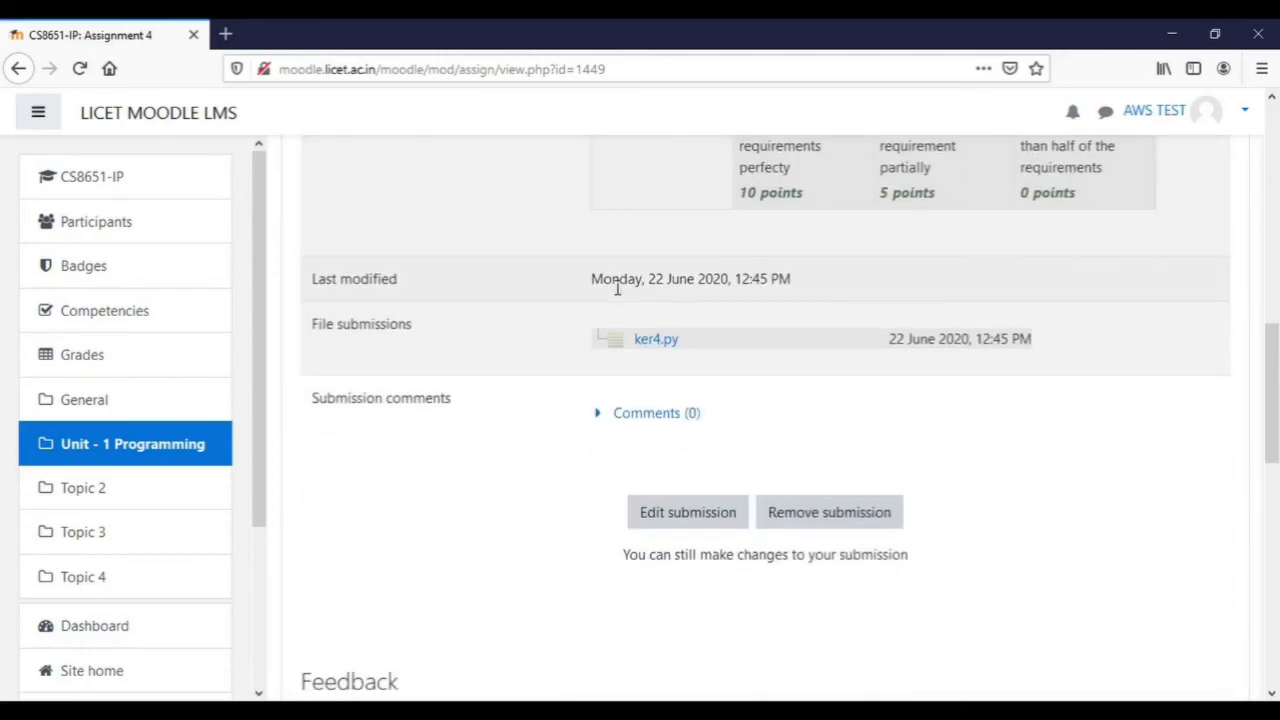
pyautogui.scroll(-3, 617, 287)
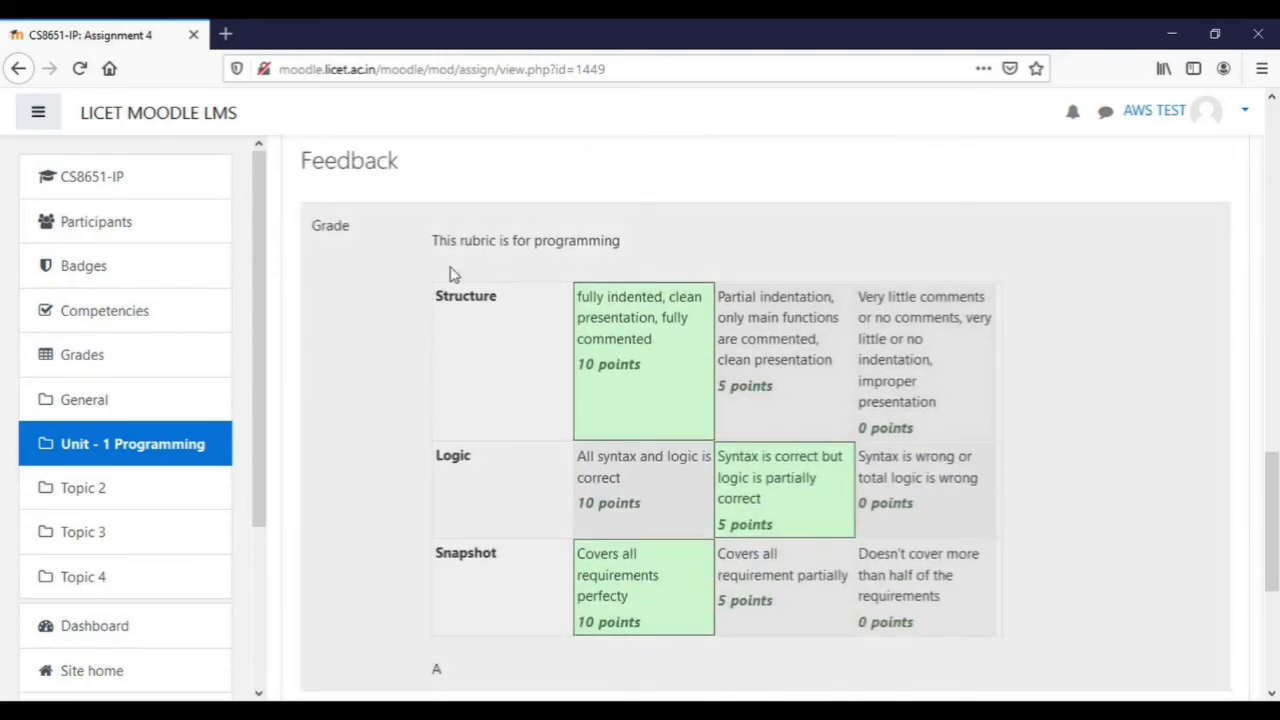
# Step: Examine the student's feedback for Assignment 4, including the selected rubric levels, the overall grade and the grading details
pyautogui.scroll(-1, 512, 418)
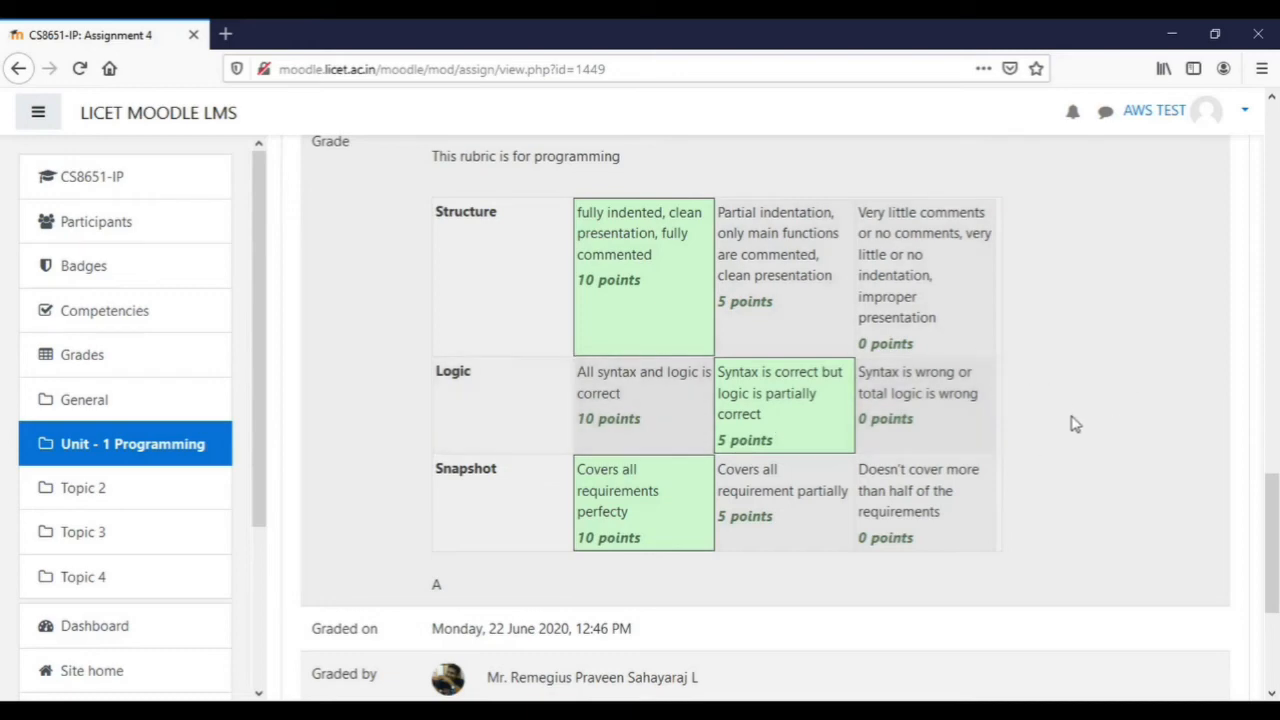
pyautogui.scroll(-3, 1073, 424)
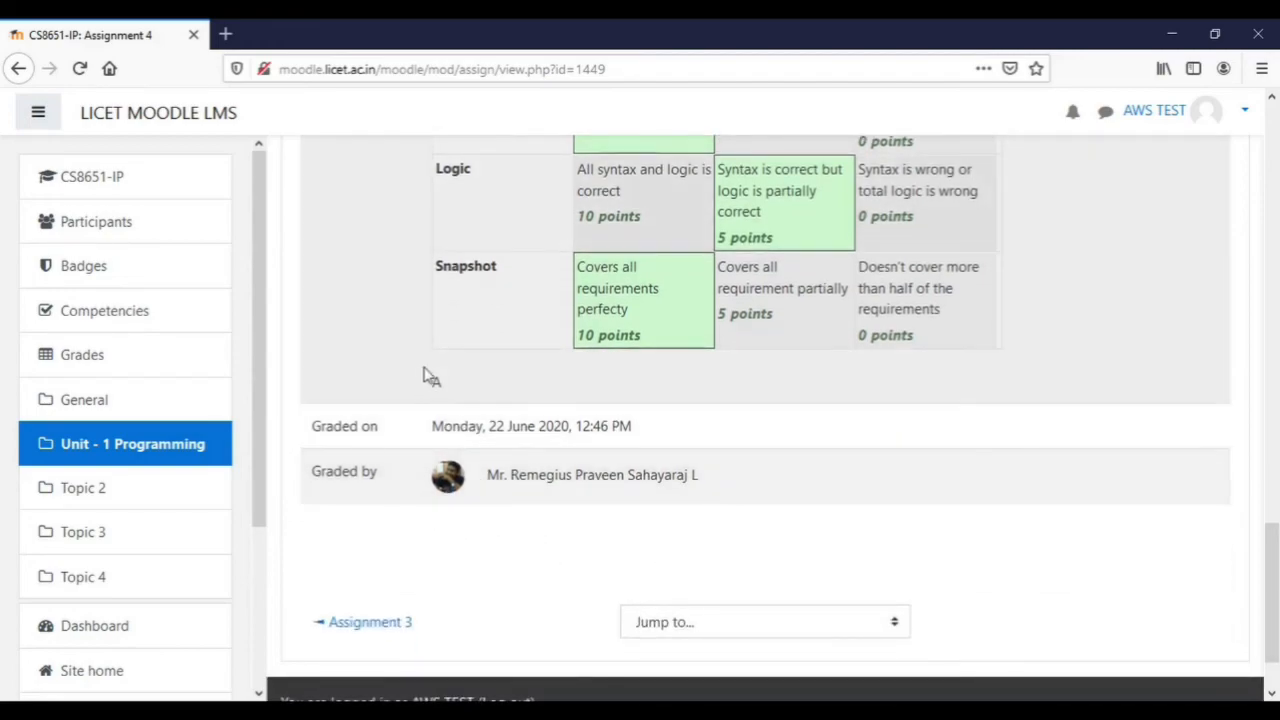
pyautogui.moveTo(447, 388); pyautogui.dragTo(418, 386)
pyautogui.click(447, 388)
pyautogui.click(457, 391)
pyautogui.scroll(3, 457, 388)
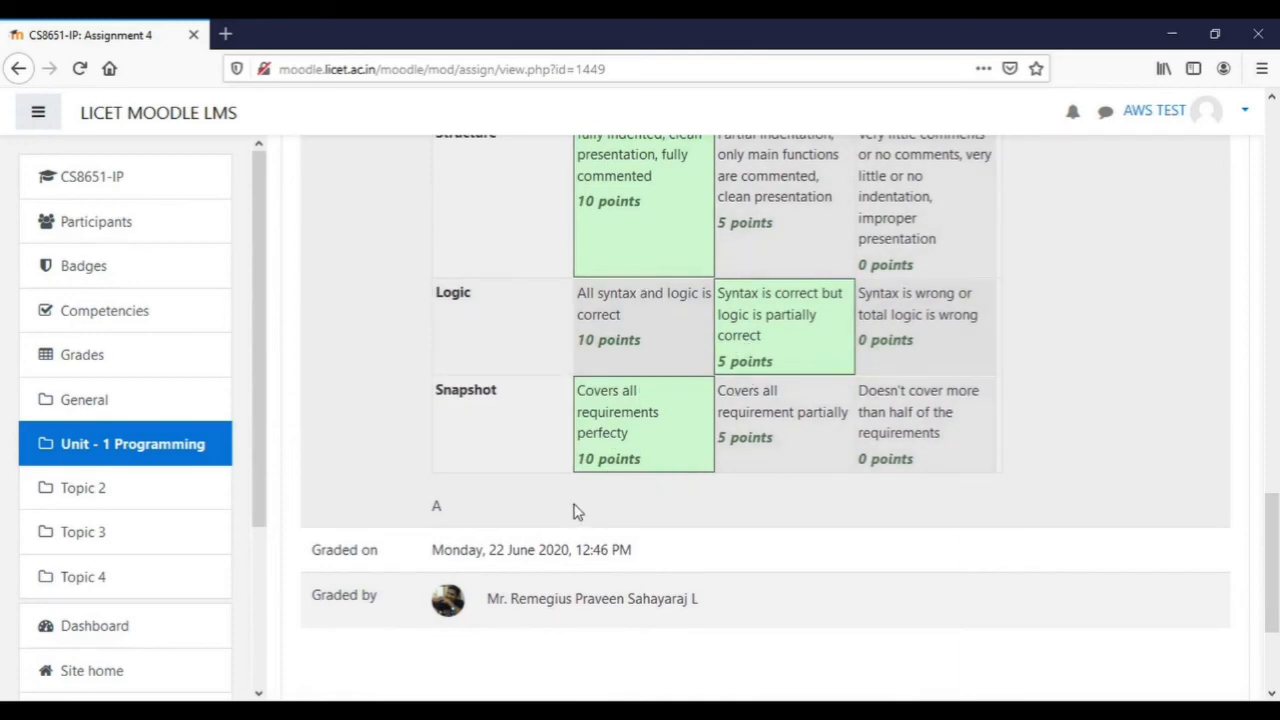
pyautogui.scroll(3, 575, 512)
pyautogui.scroll(4, 575, 512)
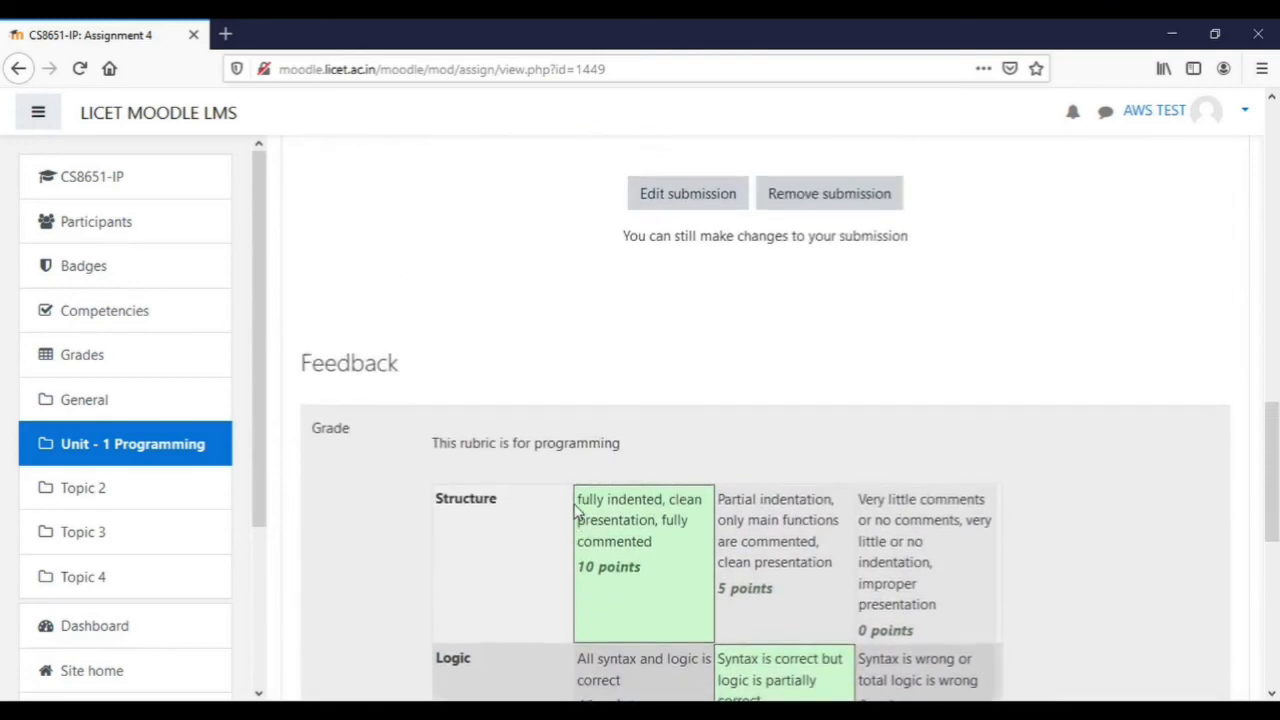
# Step: Open the student's grades report for the Internet Programming course
pyautogui.scroll(-3, 575, 512)
pyautogui.scroll(-2, 570, 513)
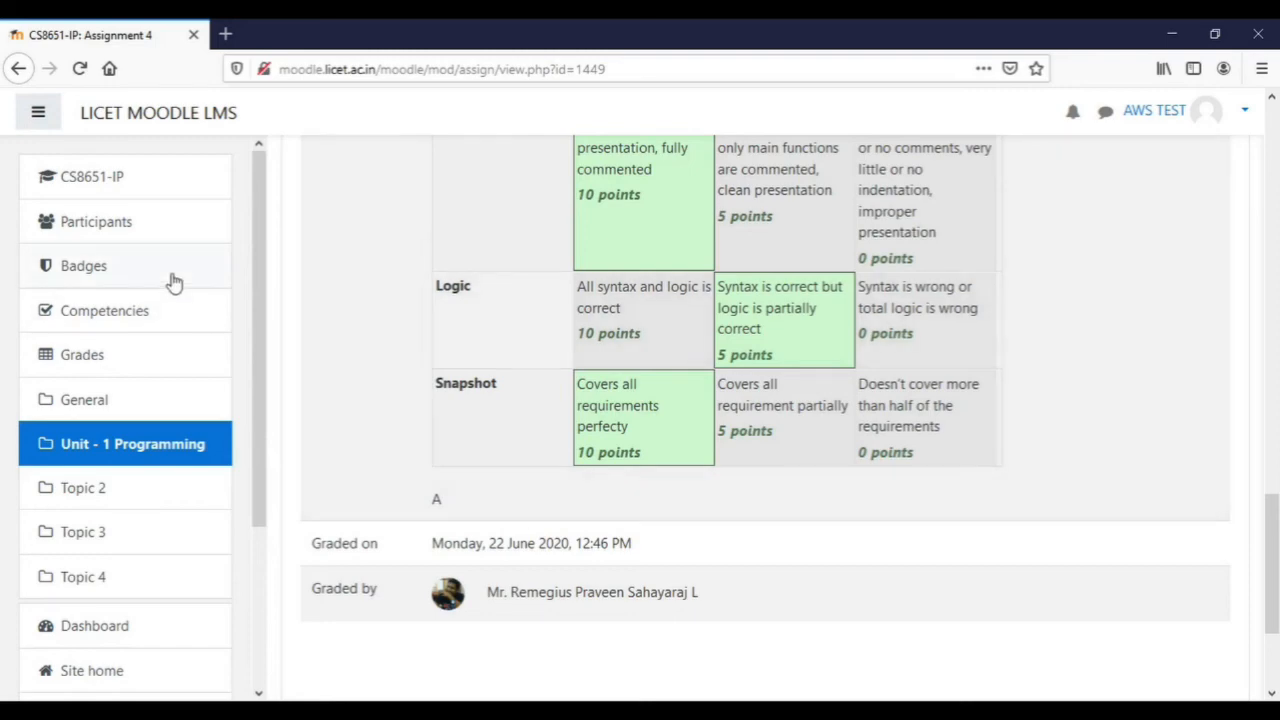
pyautogui.click(77, 354)
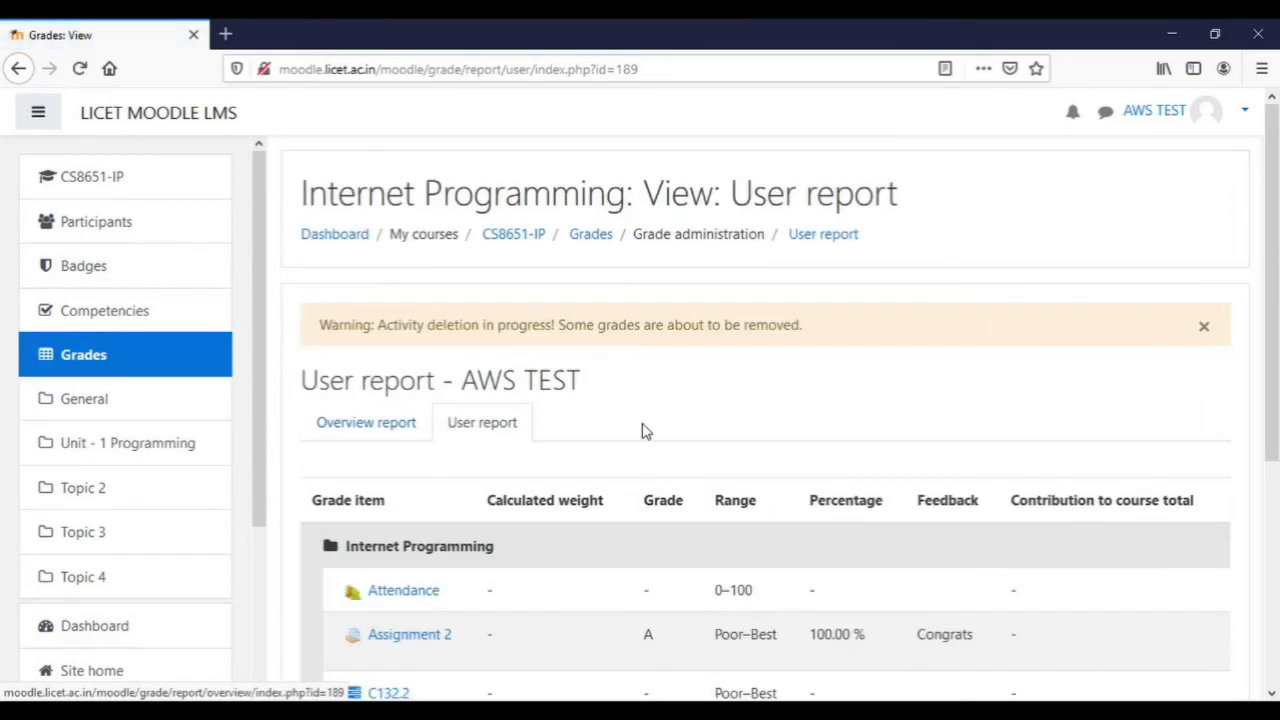
# Step: Review the grade items in the student's user report, down to Assignment 4 and the course total
pyautogui.scroll(-3, 677, 446)
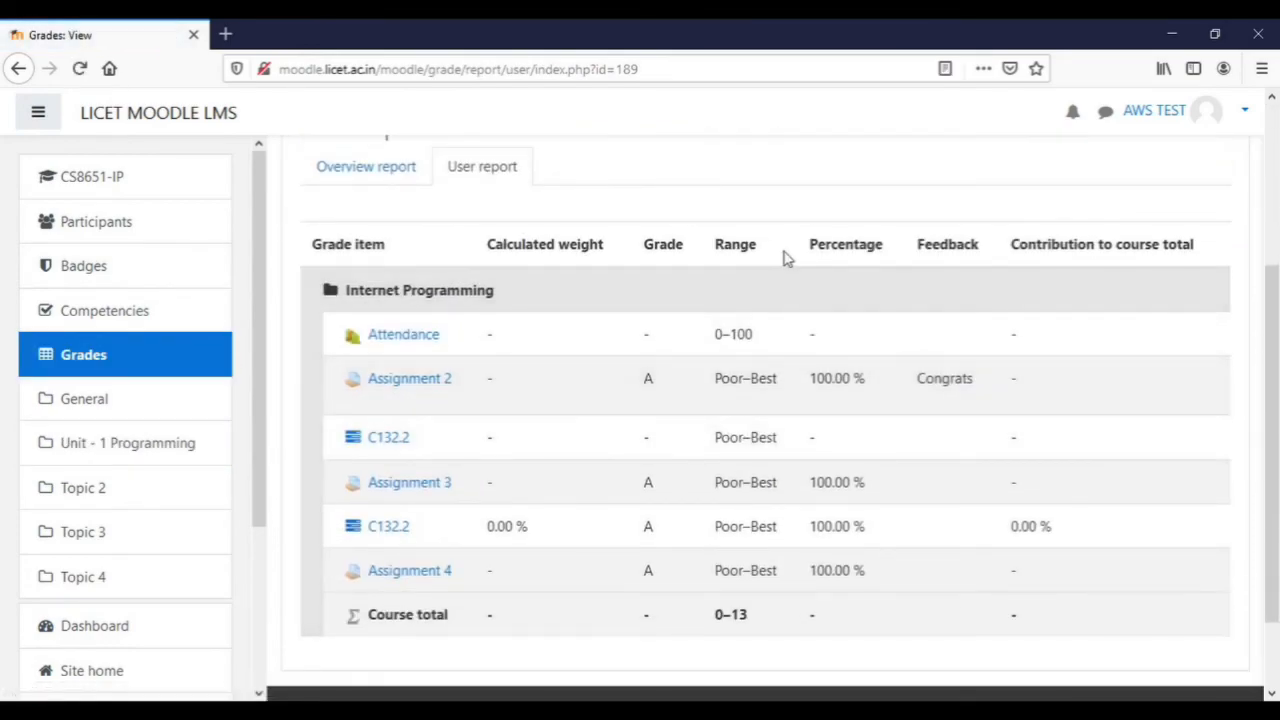
pyautogui.scroll(2, 786, 257)
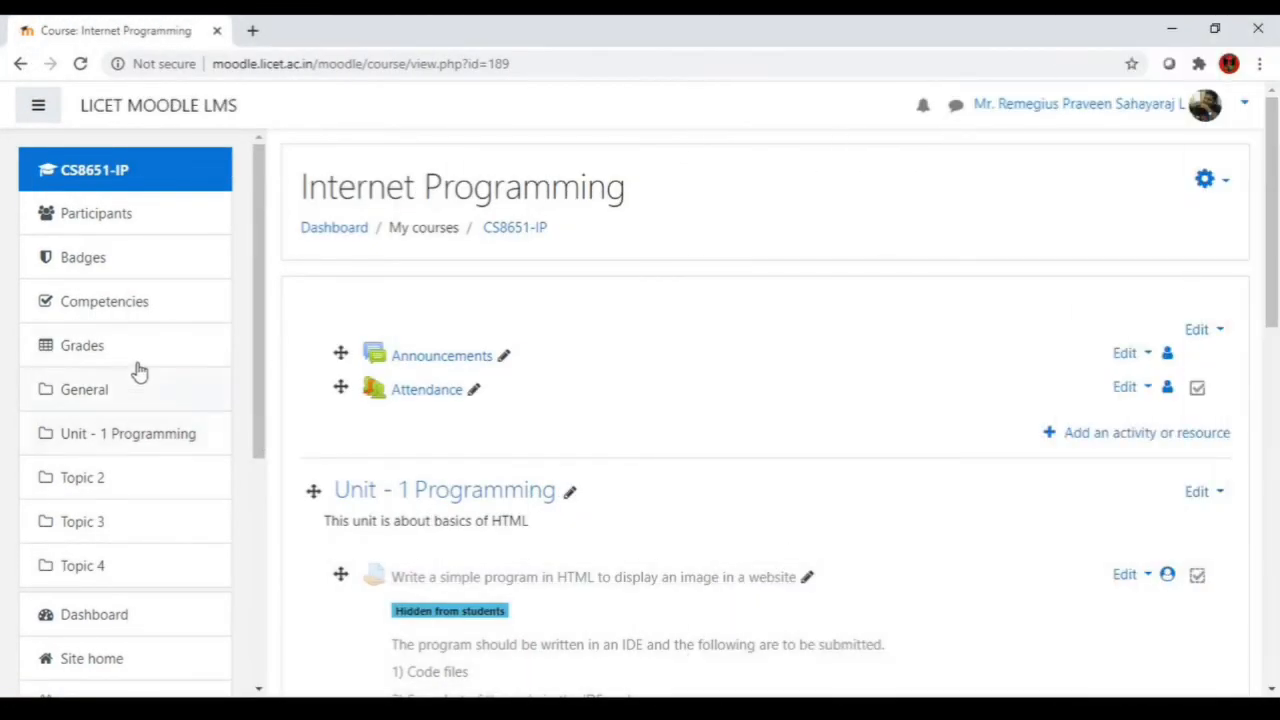
# Step: Switch to the teacher's Chrome window, open the Internet Programming course's grade letters and examine the percentage range for each letter
pyautogui.click(80, 350)
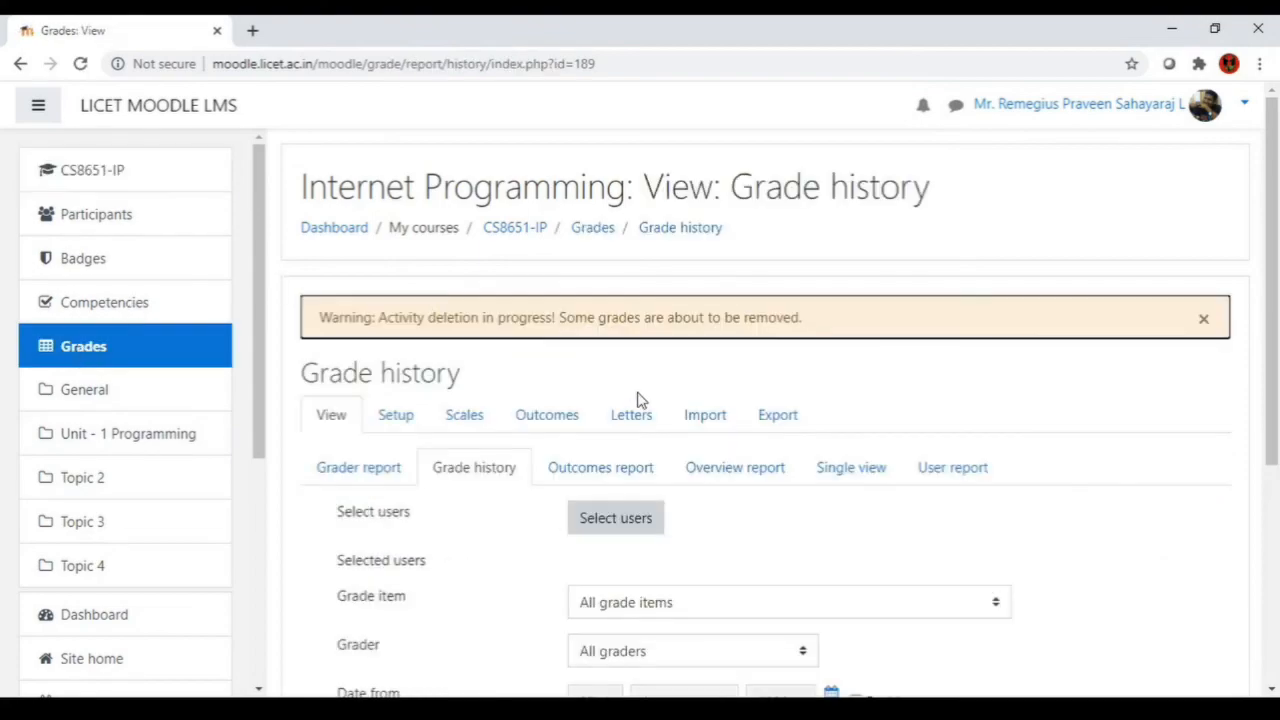
pyautogui.click(626, 415)
pyautogui.scroll(-2, 804, 481)
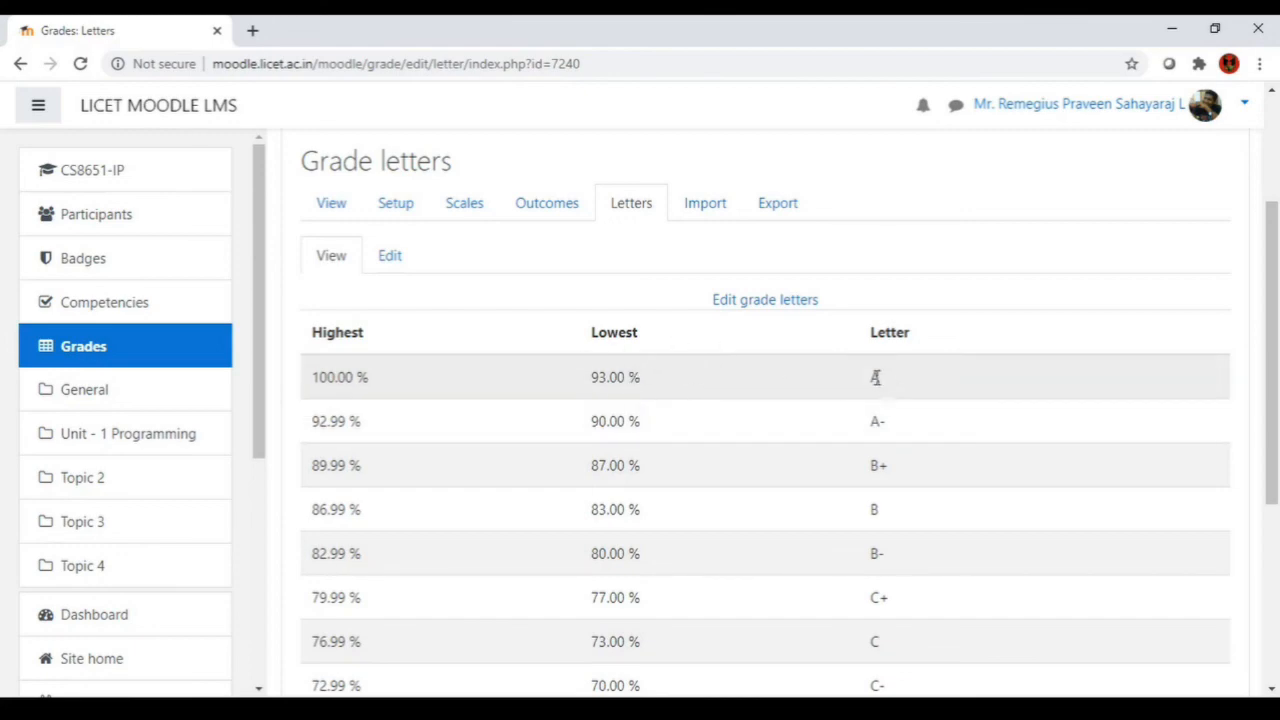
pyautogui.scroll(-3, 840, 492)
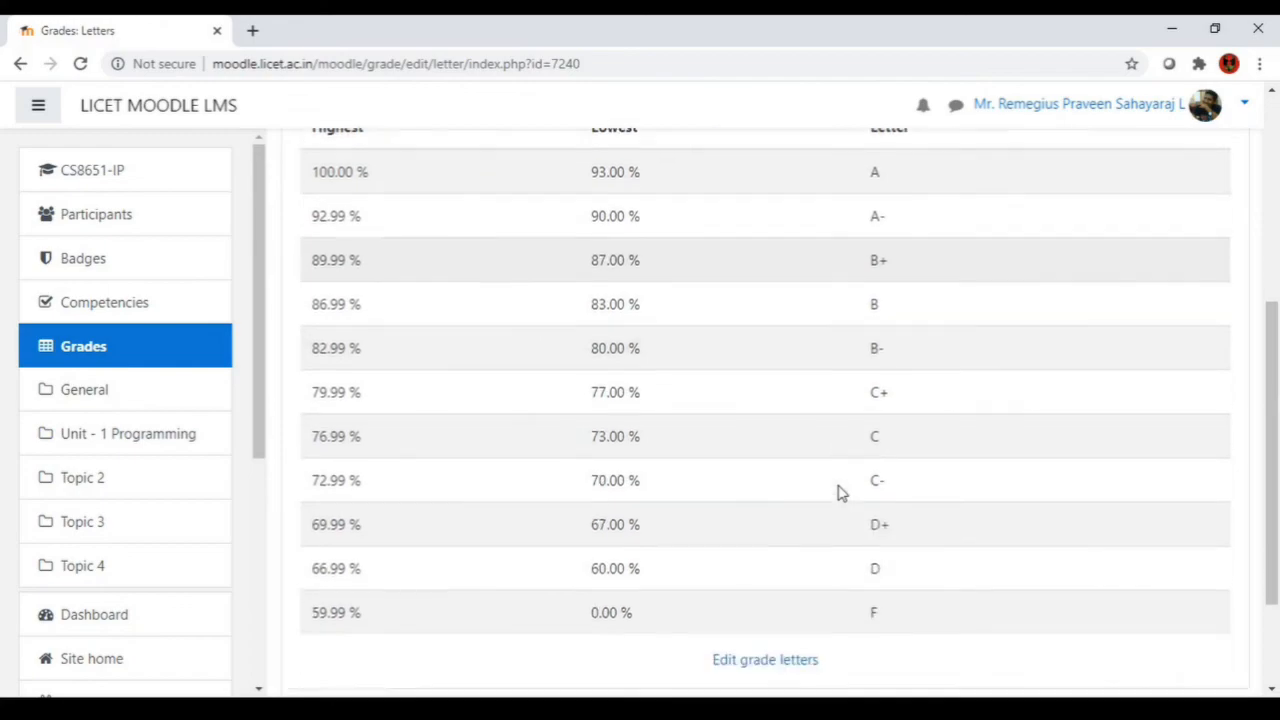
pyautogui.scroll(5, 838, 492)
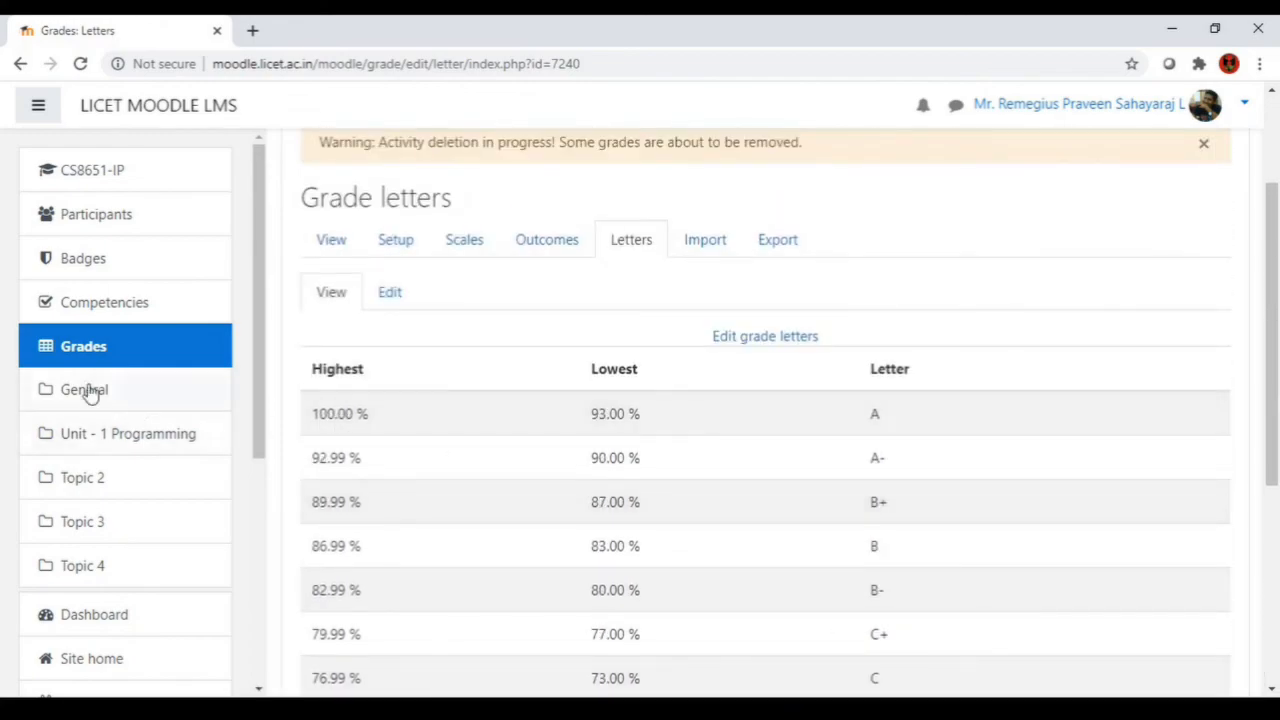
# Step: Return to the course's Grade history page and look over its filter options for users, grade item, grader and dates
pyautogui.click(86, 354)
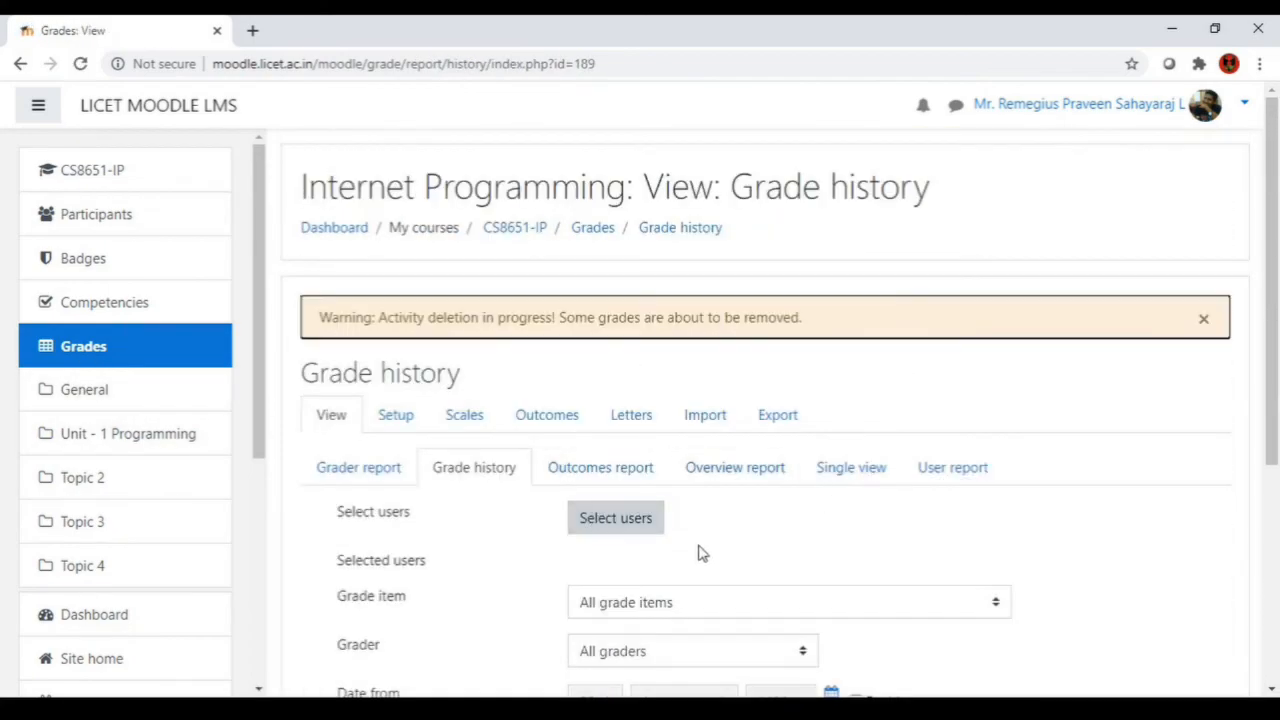
pyautogui.scroll(-1, 870, 555)
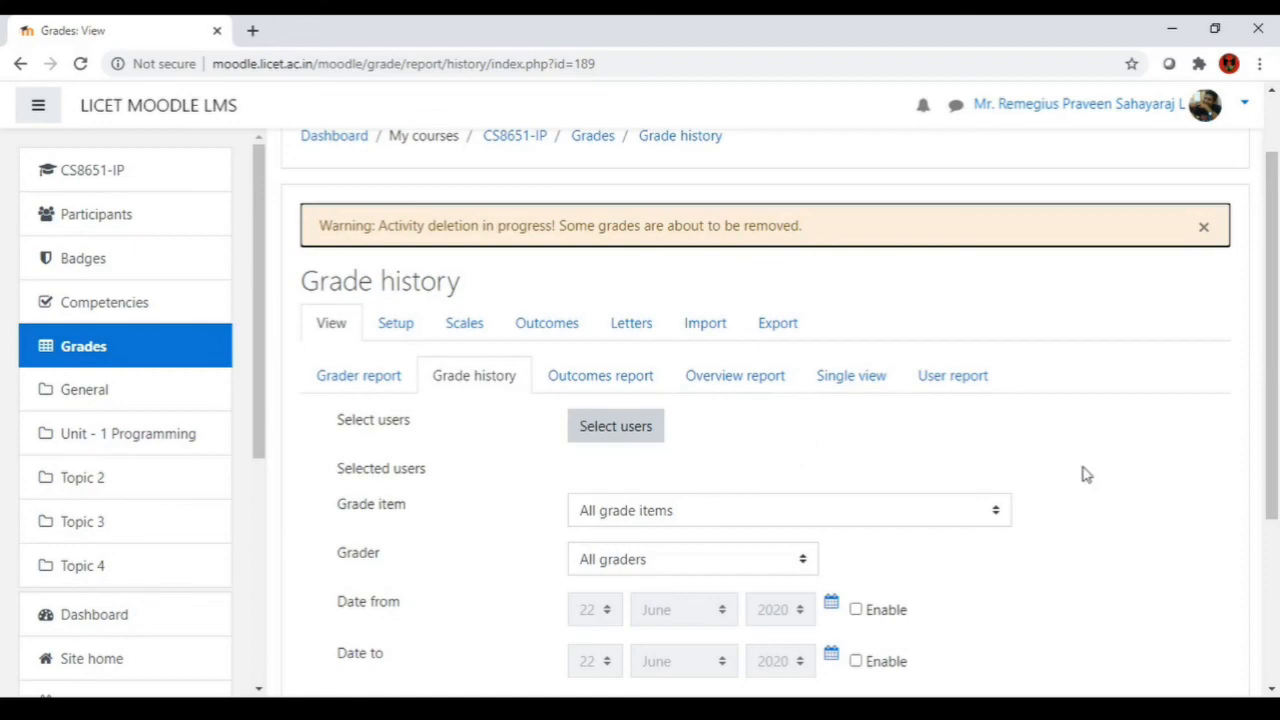
pyautogui.scroll(-3, 1087, 475)
pyautogui.scroll(4, 1087, 475)
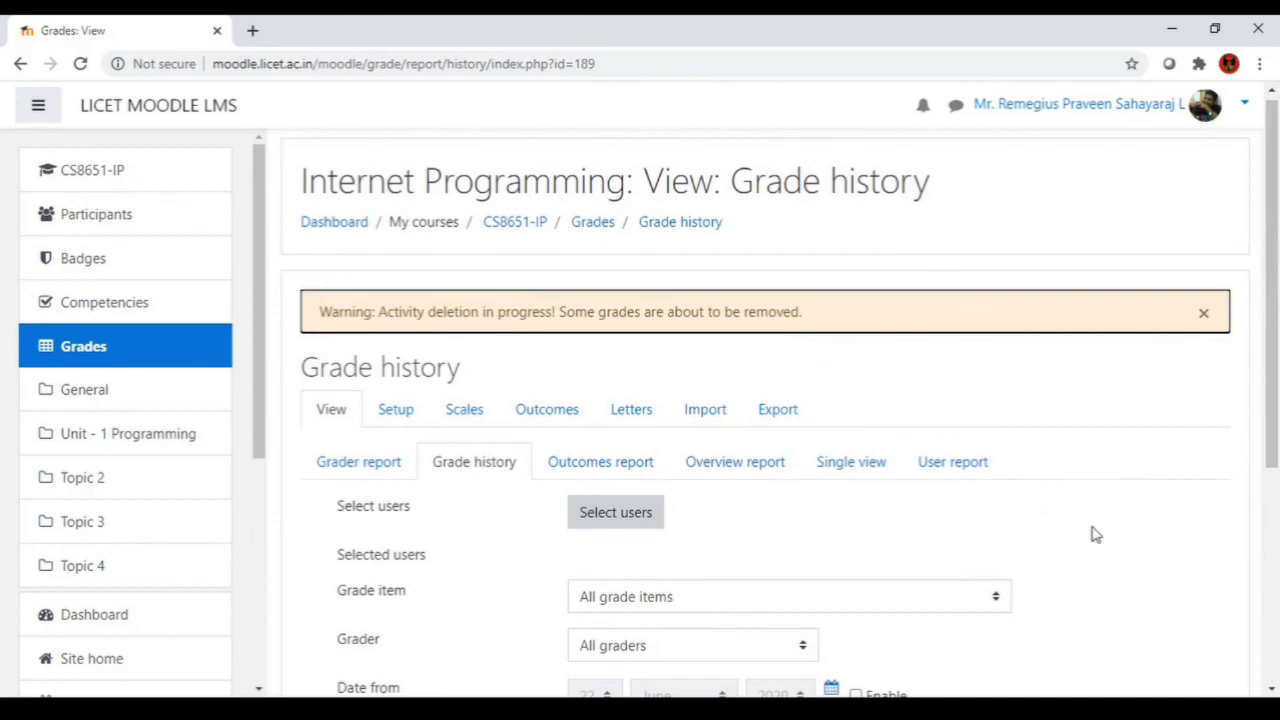
pyautogui.scroll(-3, 1095, 535)
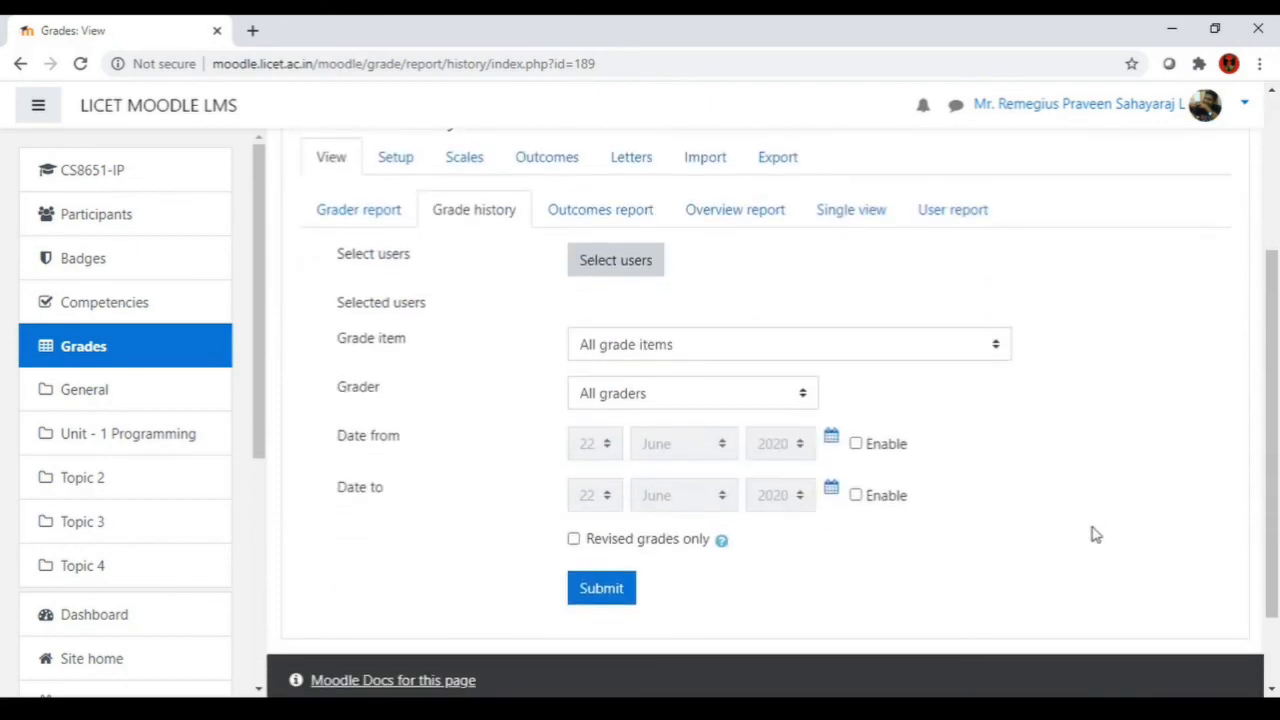
pyautogui.scroll(3, 1095, 535)
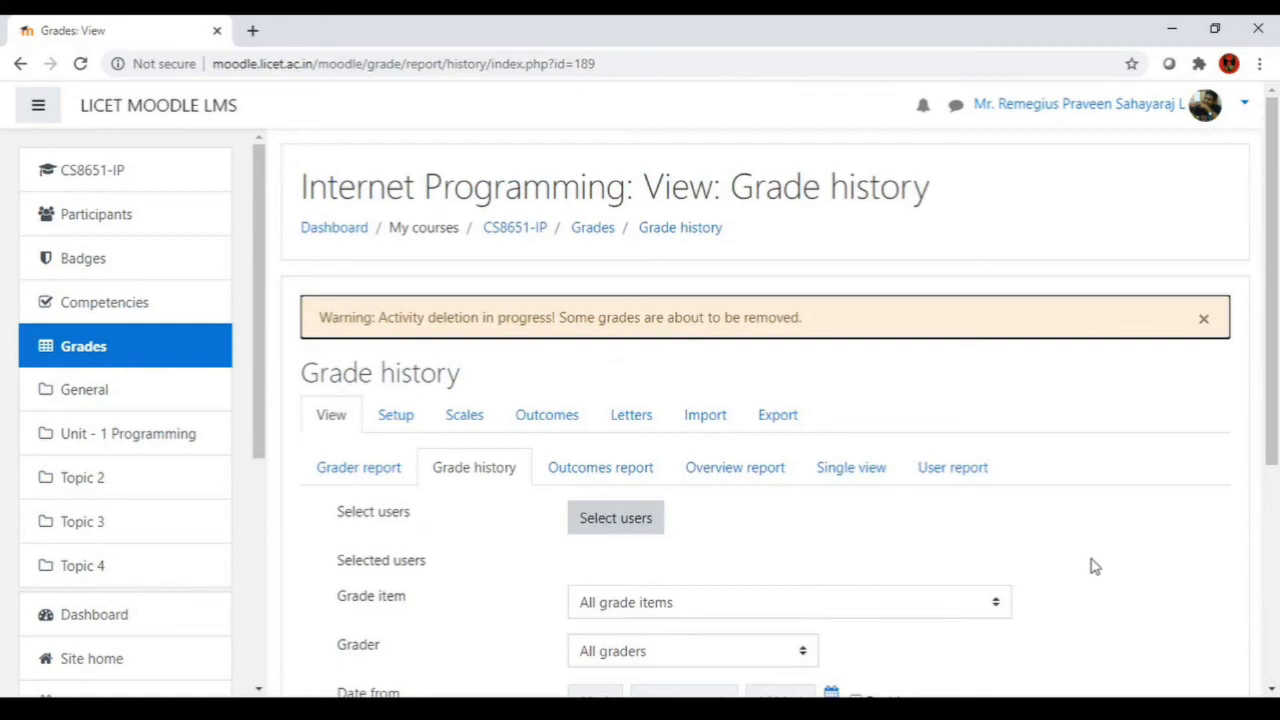